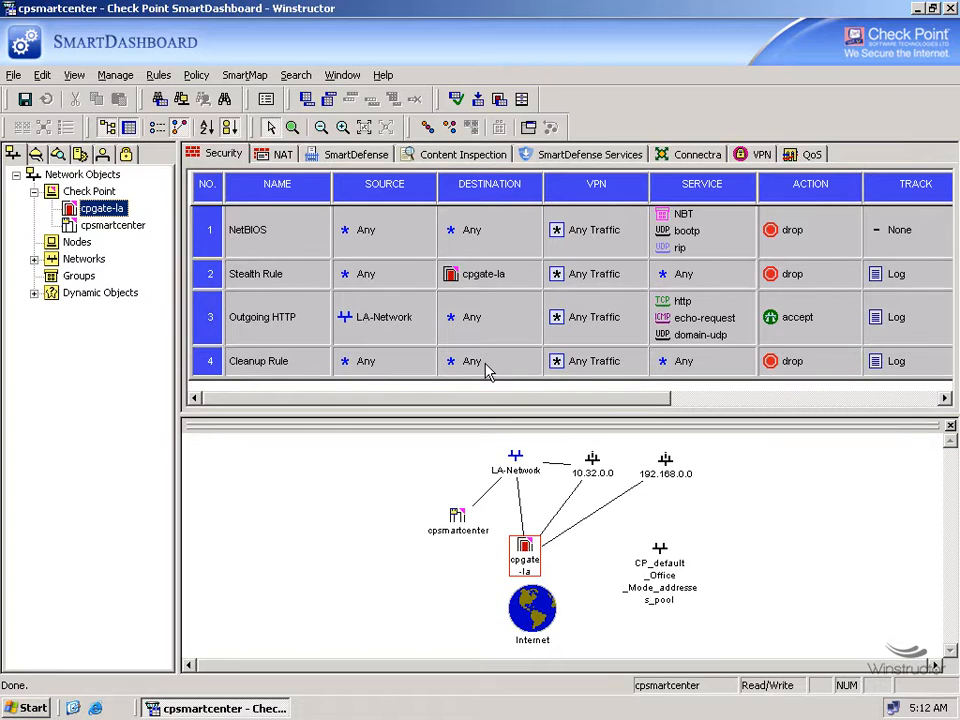
# Step: Launch SmartView Tracker R65 from the desktop, log in to cpsmartcenter with the account password, and maximize the log window
pyautogui.click(917, 8)
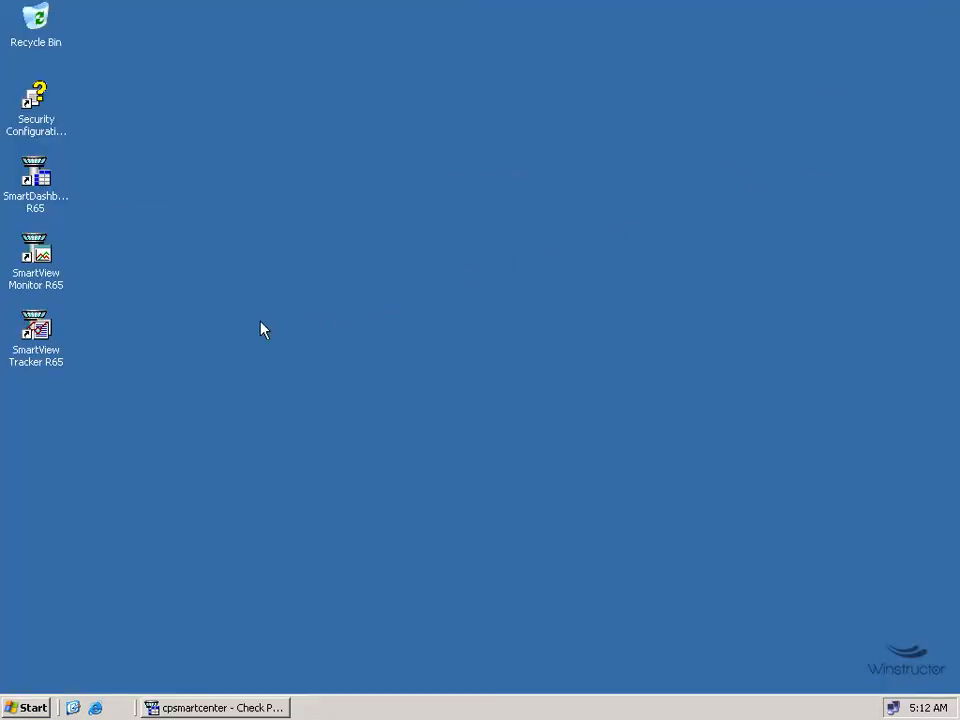
pyautogui.doubleClick(40, 338)
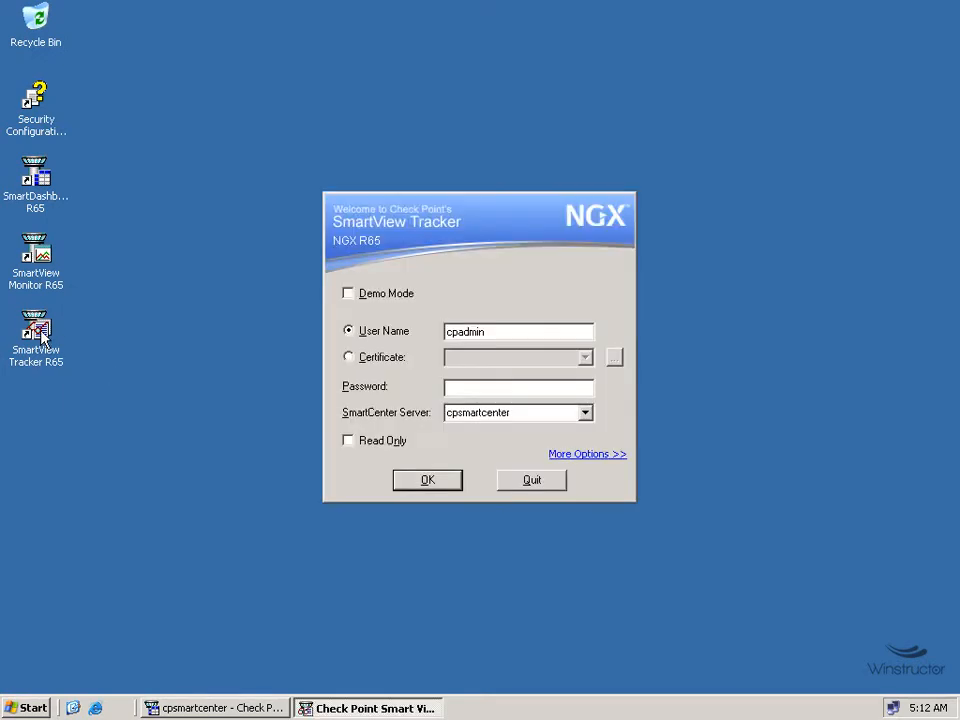
pyautogui.write('******')
pyautogui.press('Return')
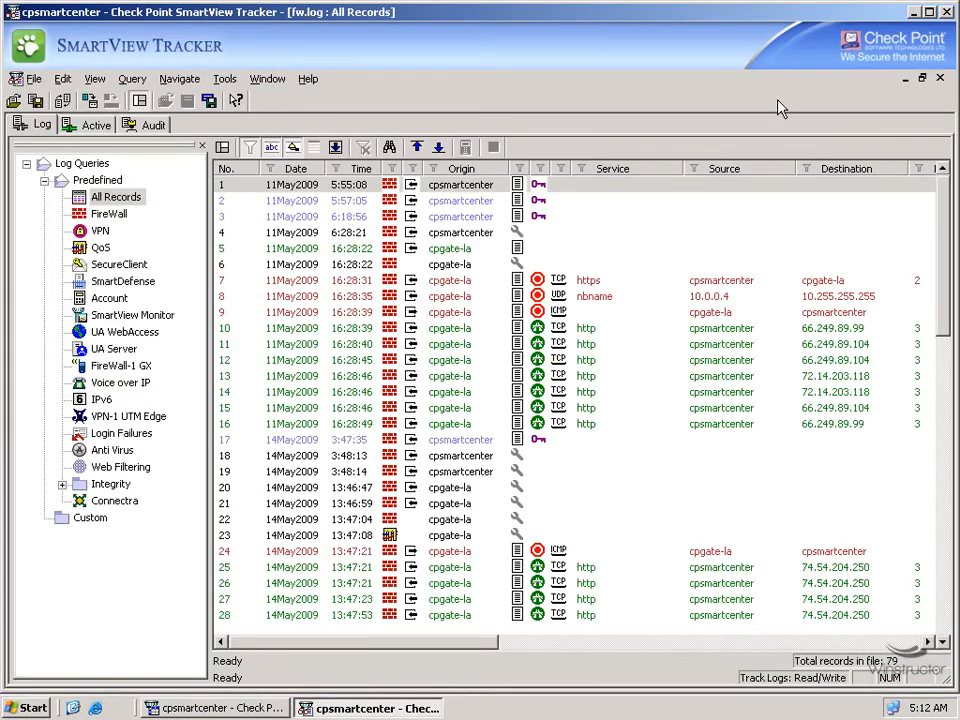
pyautogui.click(929, 13)
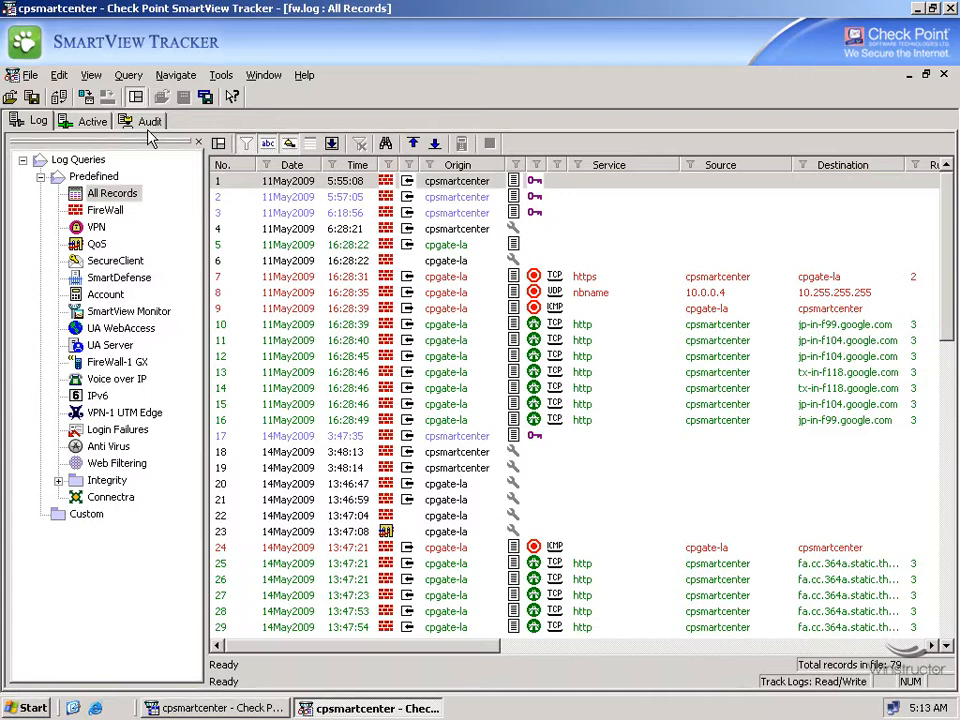
# Step: Switch to SmartDashboard to inspect the Stealth Rule's Track setting, and return to SmartView Tracker
pyautogui.click(218, 710)
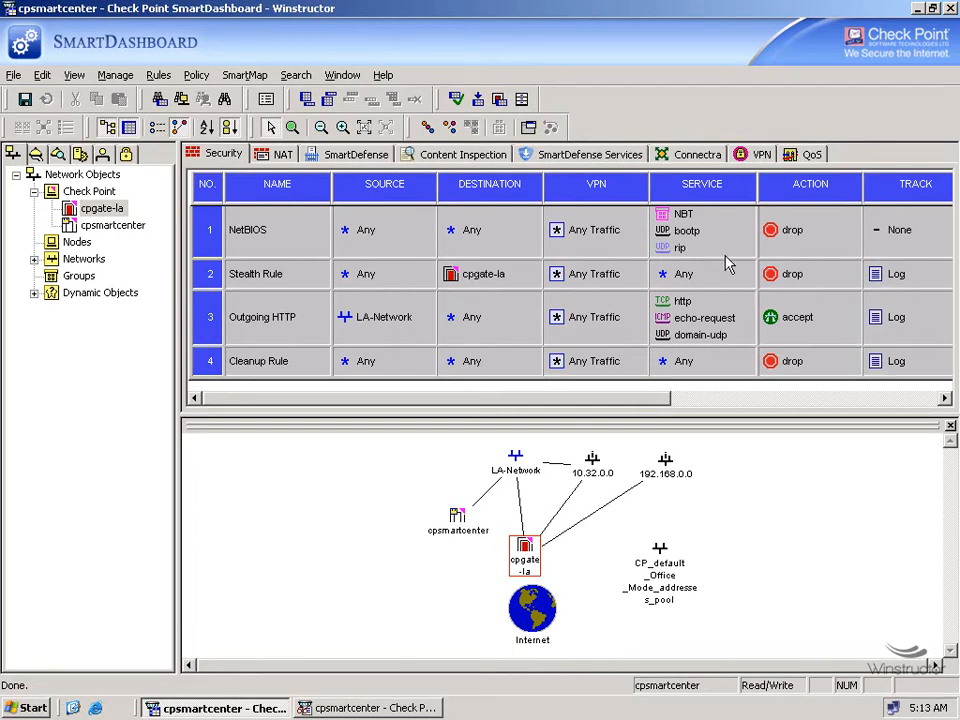
pyautogui.click(892, 280)
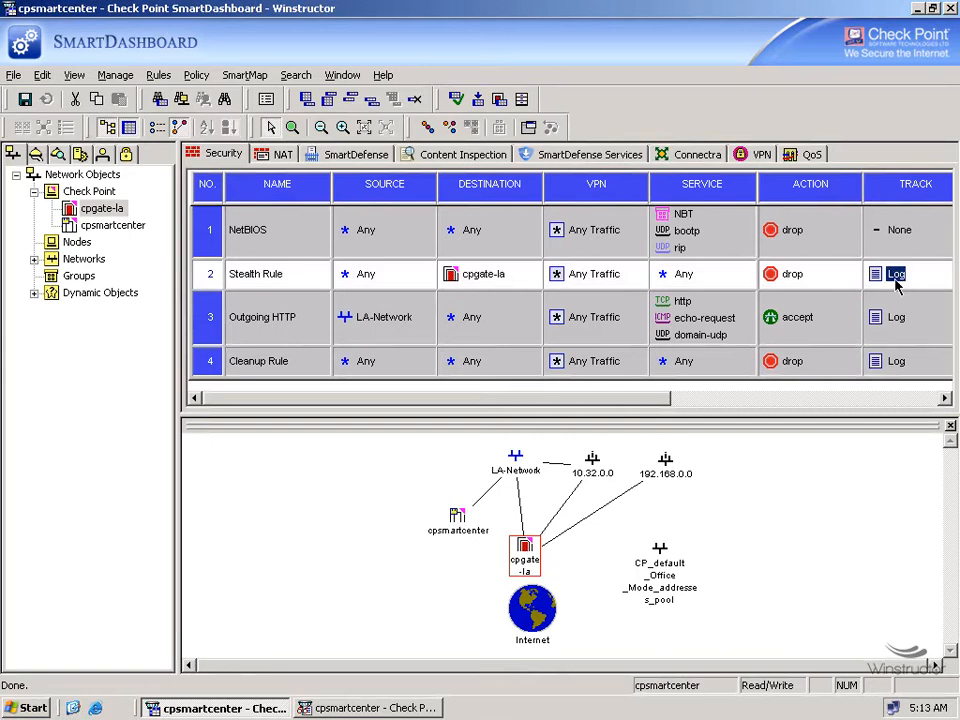
pyautogui.click(415, 708)
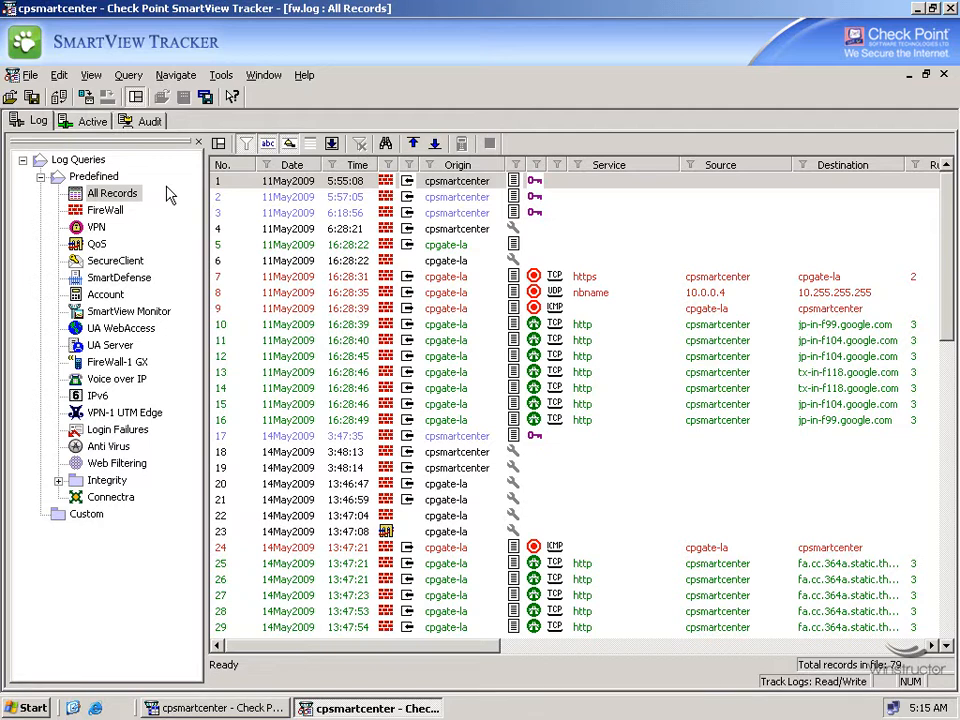
# Step: Look through the predefined log queries, including All Records, FireWall, VPN, QoS, SmartDefense and Account
pyautogui.click(122, 194)
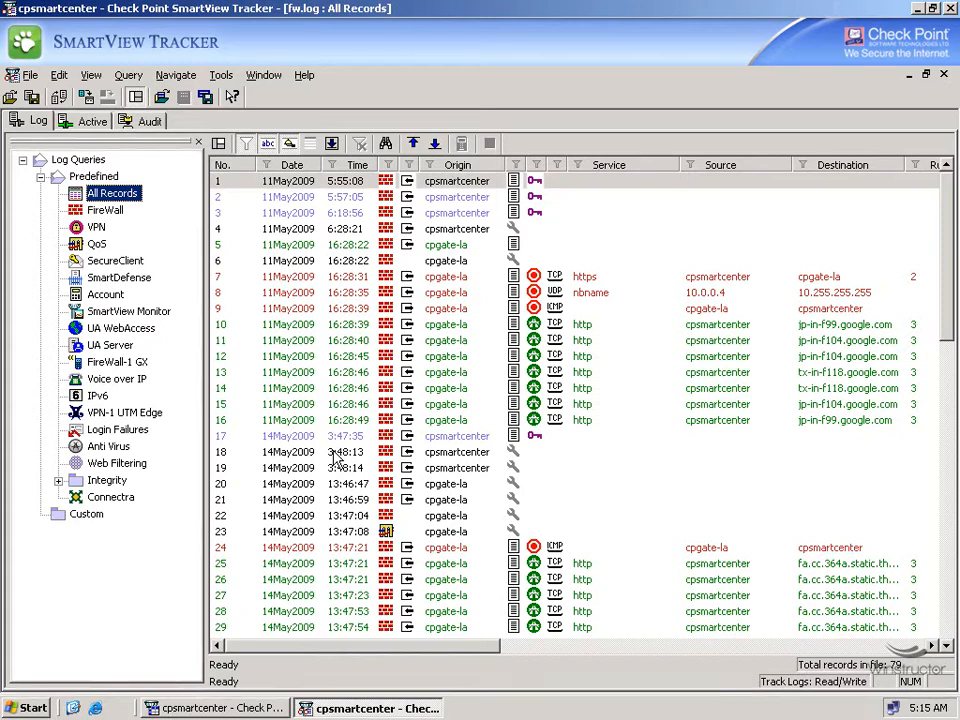
pyautogui.click(106, 211)
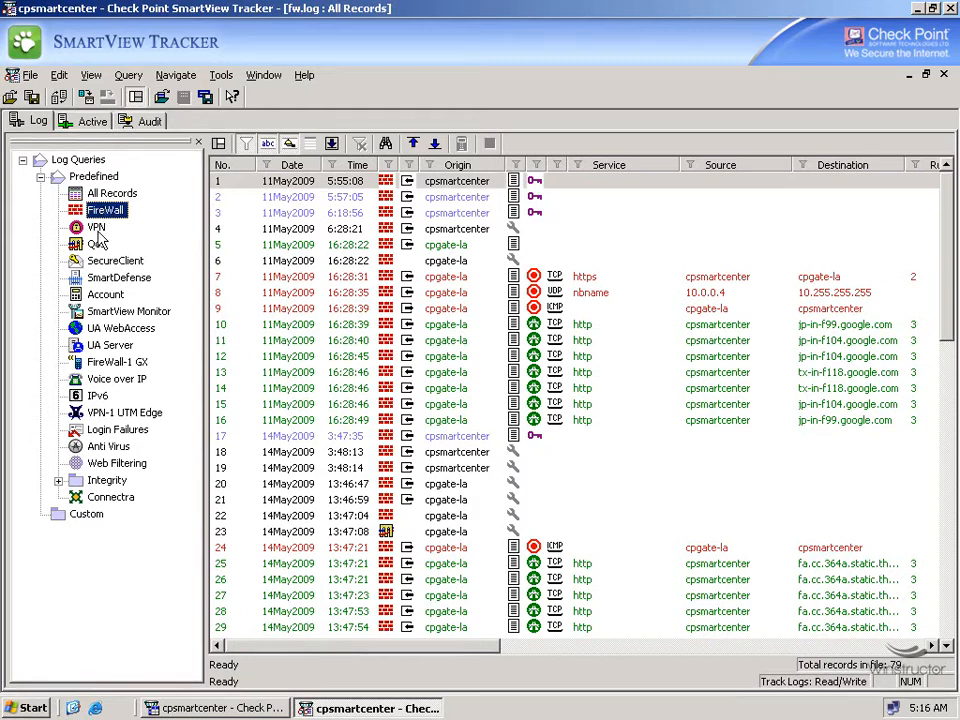
pyautogui.click(99, 227)
pyautogui.click(99, 244)
pyautogui.click(108, 278)
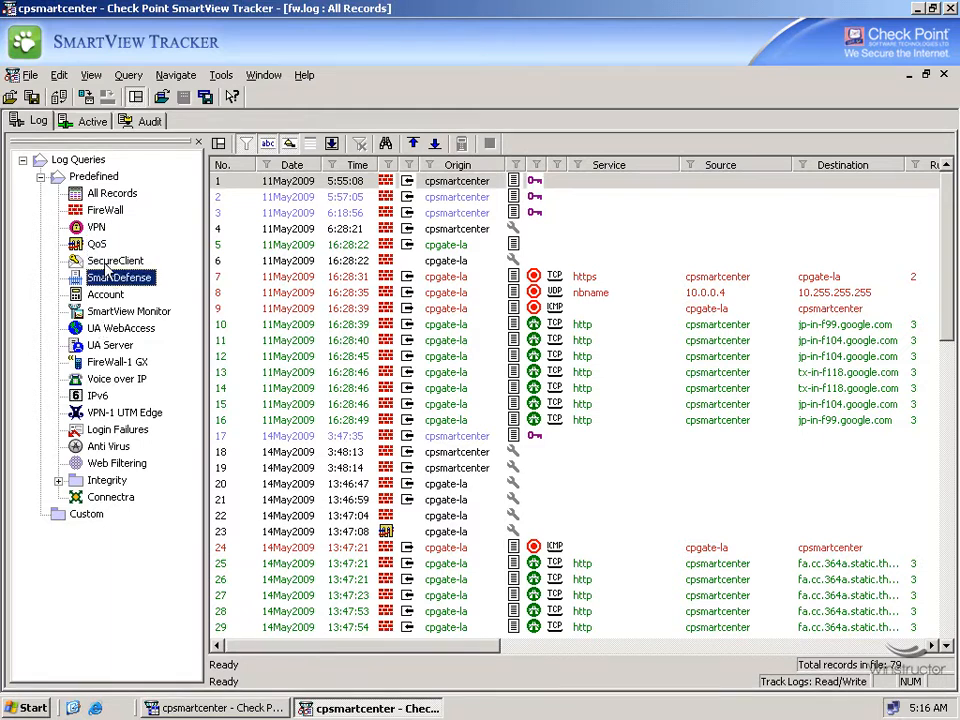
pyautogui.click(106, 212)
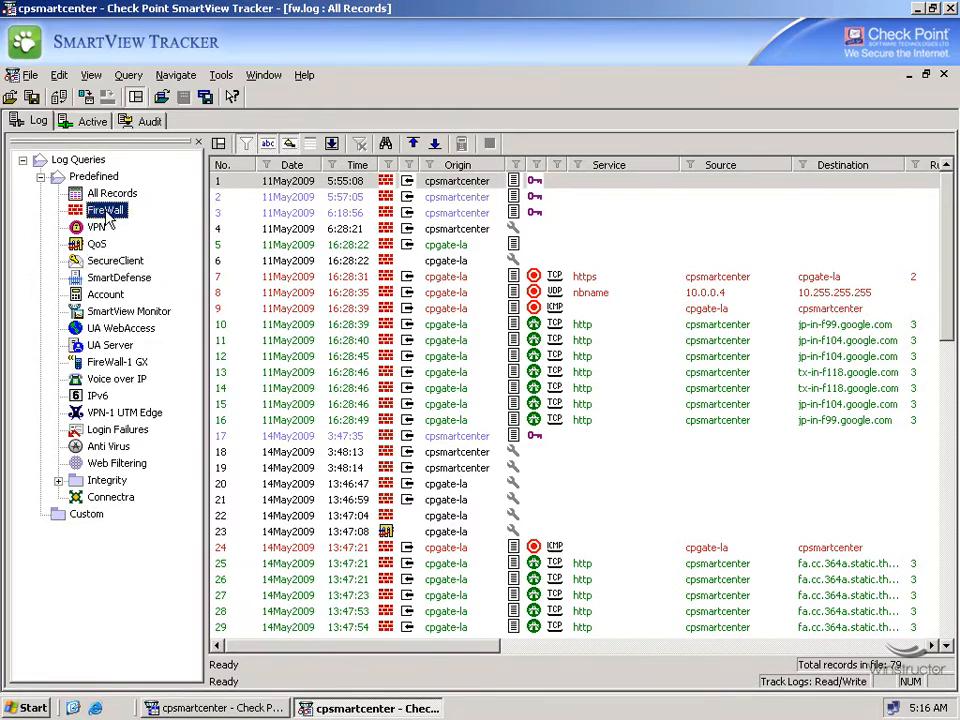
pyautogui.click(96, 227)
pyautogui.click(105, 294)
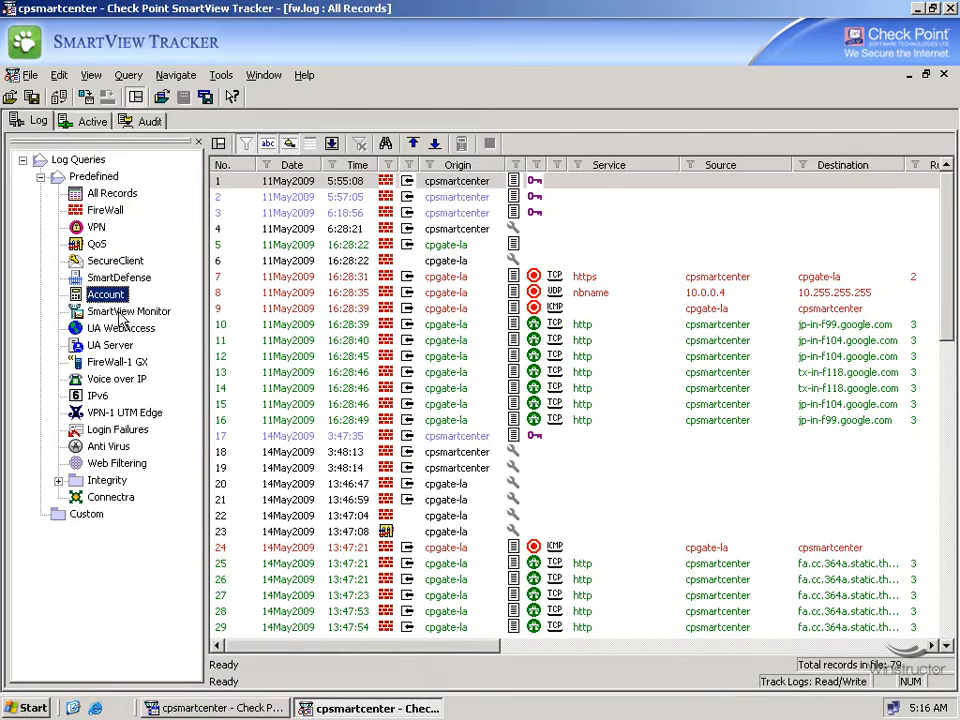
# Step: Display the records of the predefined FireWall query and go to the end of the log
pyautogui.click(104, 213)
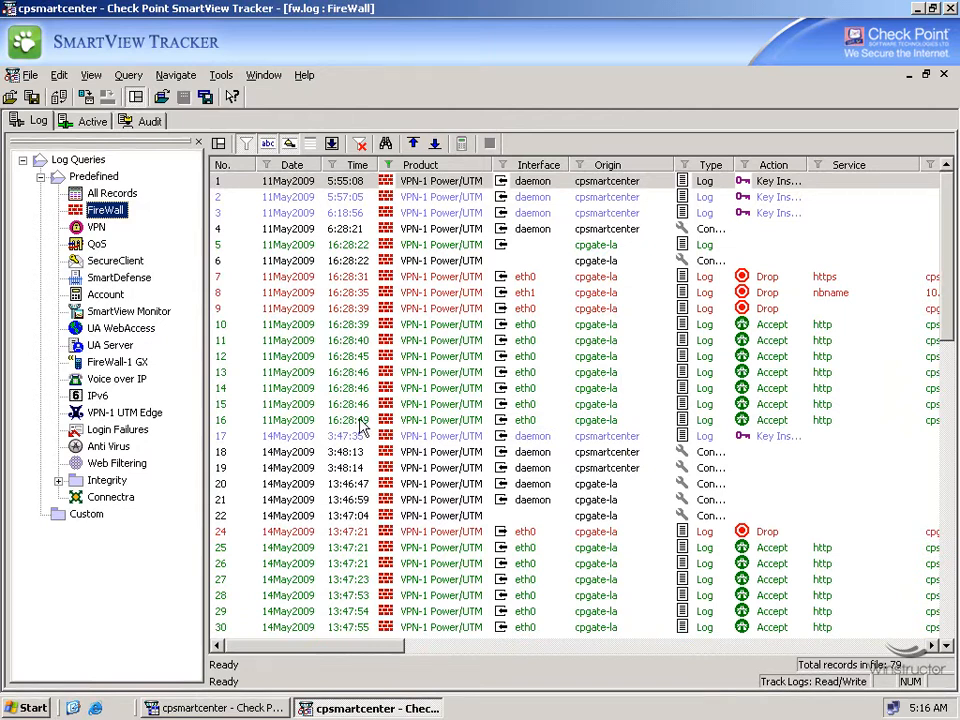
pyautogui.click(96, 227)
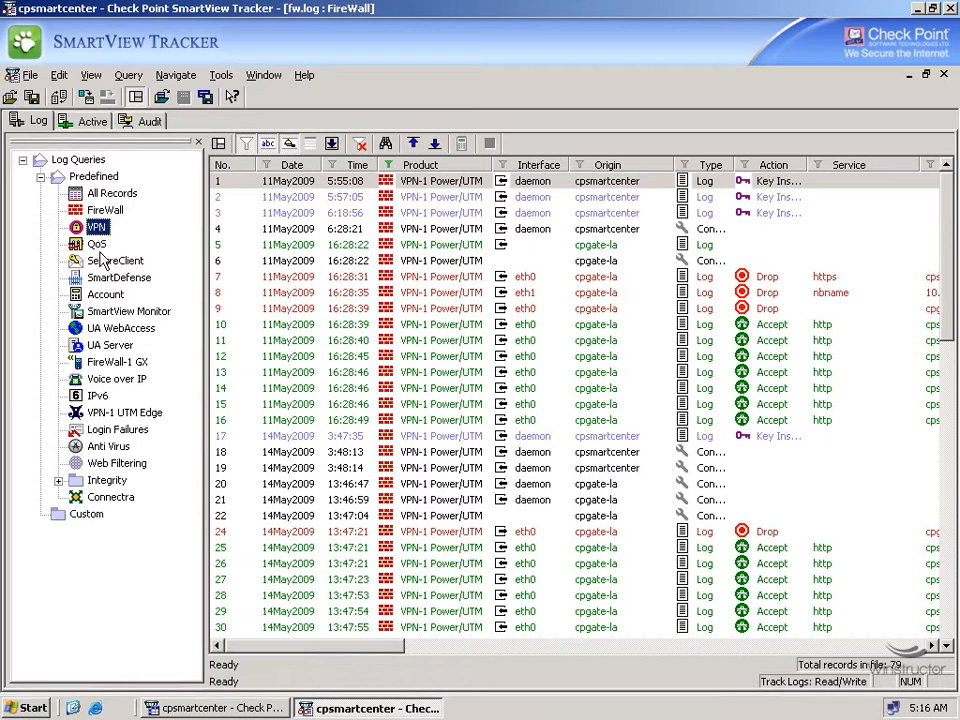
pyautogui.click(97, 244)
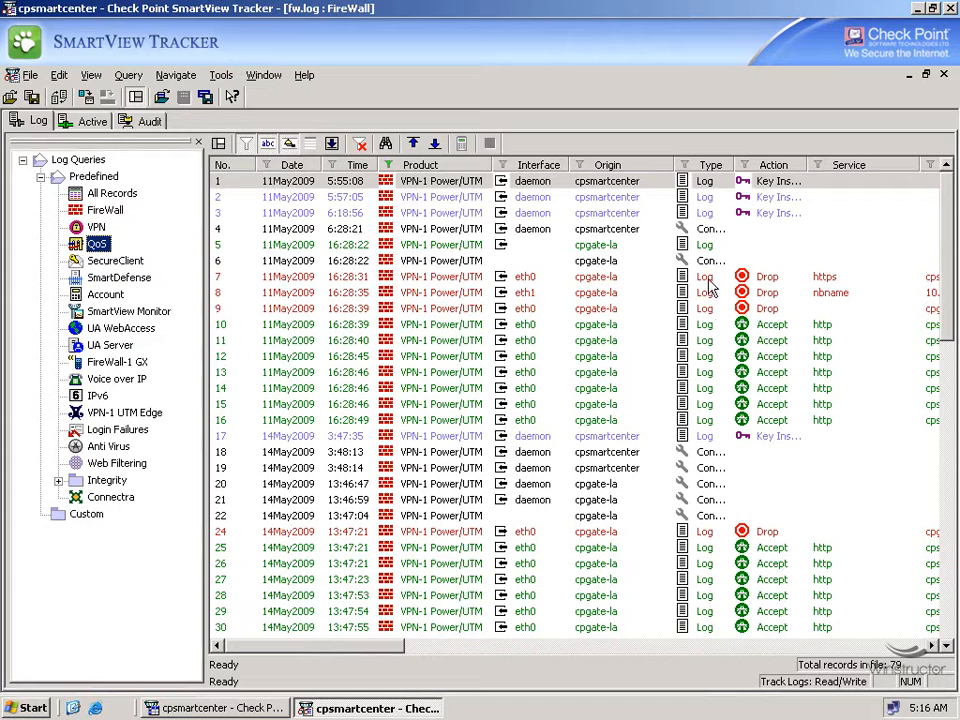
pyautogui.click(433, 146)
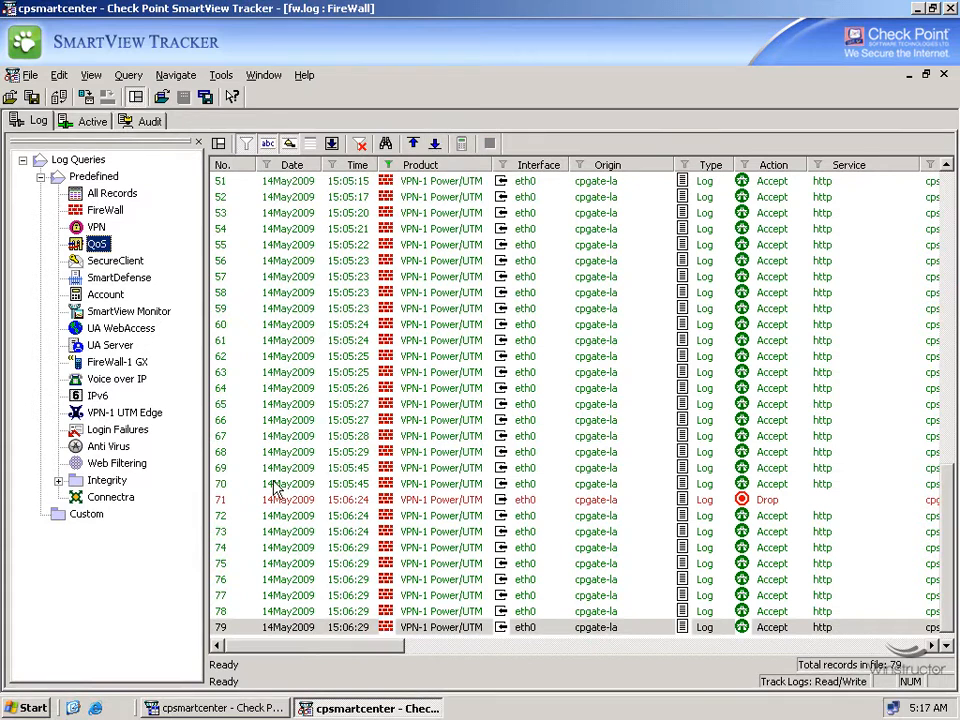
# Step: Launch Internet Explorer and browse to msn to generate outgoing HTTP traffic
pyautogui.click(95, 708)
pyautogui.click(439, 76)
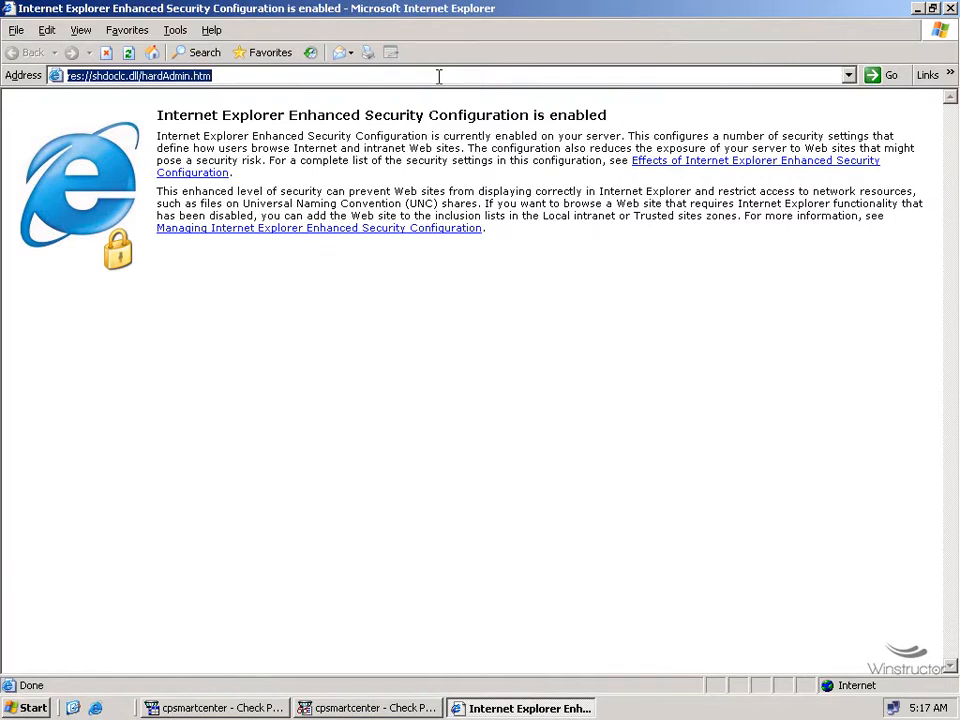
pyautogui.write('msn')
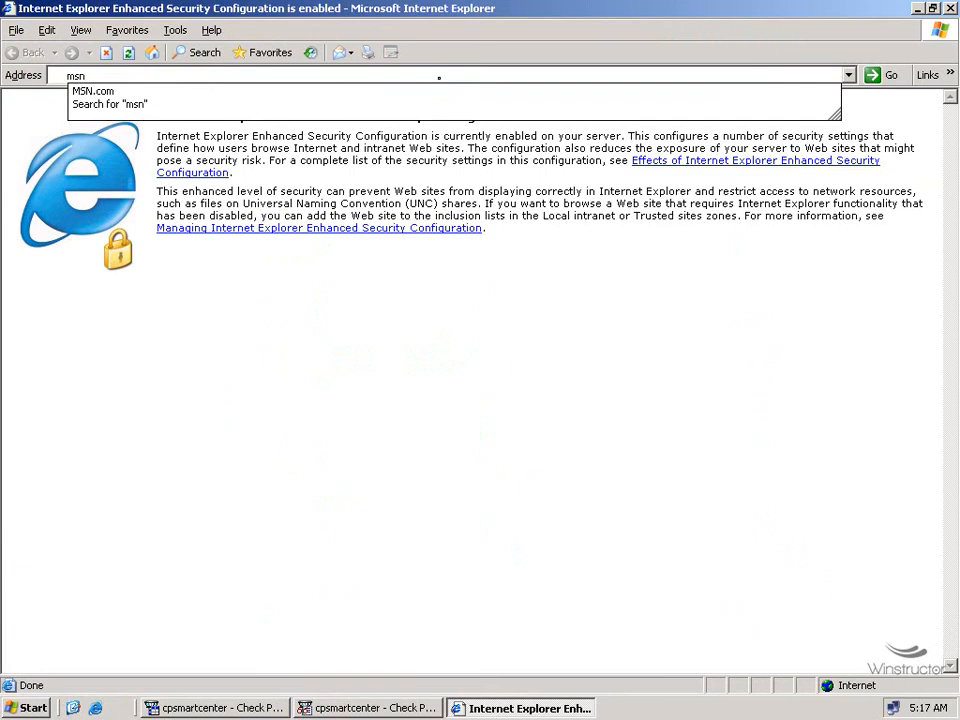
pyautogui.press('Return')
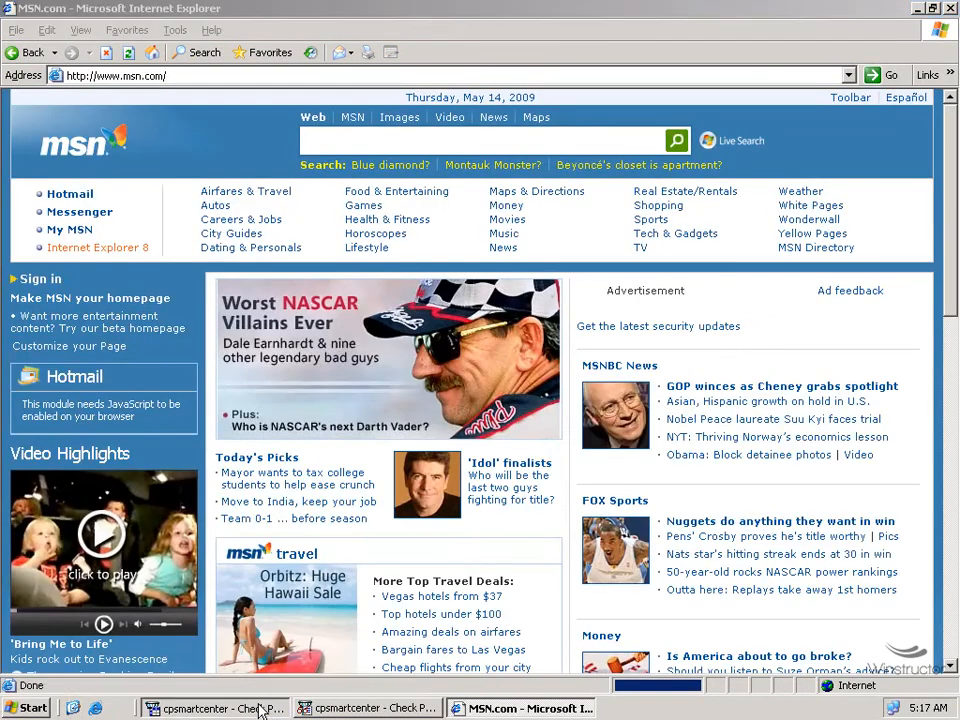
# Step: Switch back to SmartView Tracker and examine the action, service, destination and rule name of the newest firewall records
pyautogui.click(262, 710)
pyautogui.click(369, 708)
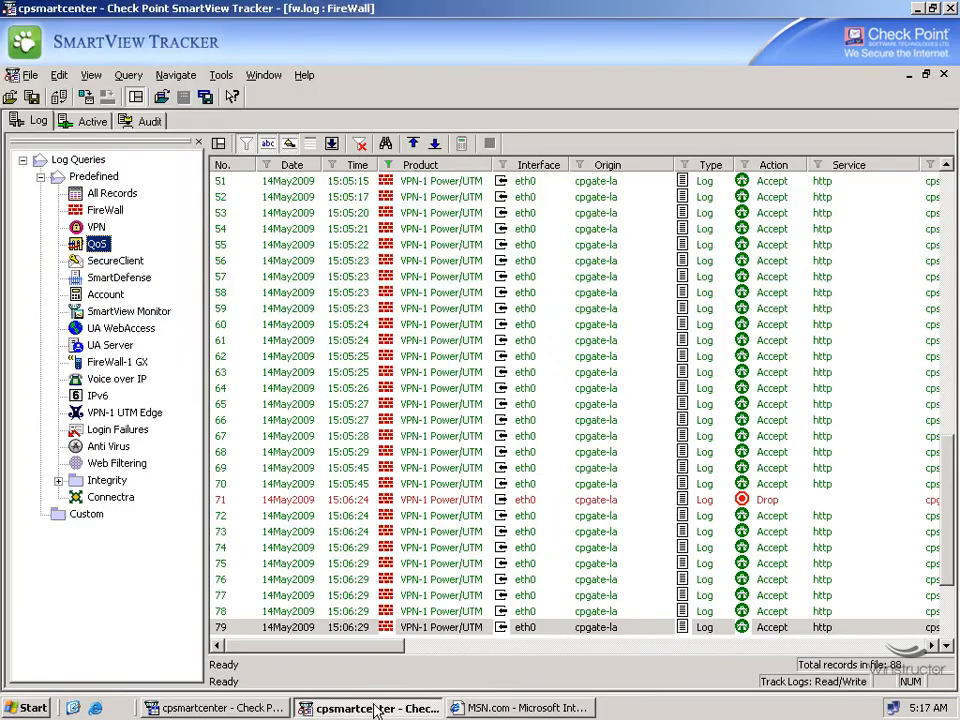
pyautogui.click(437, 147)
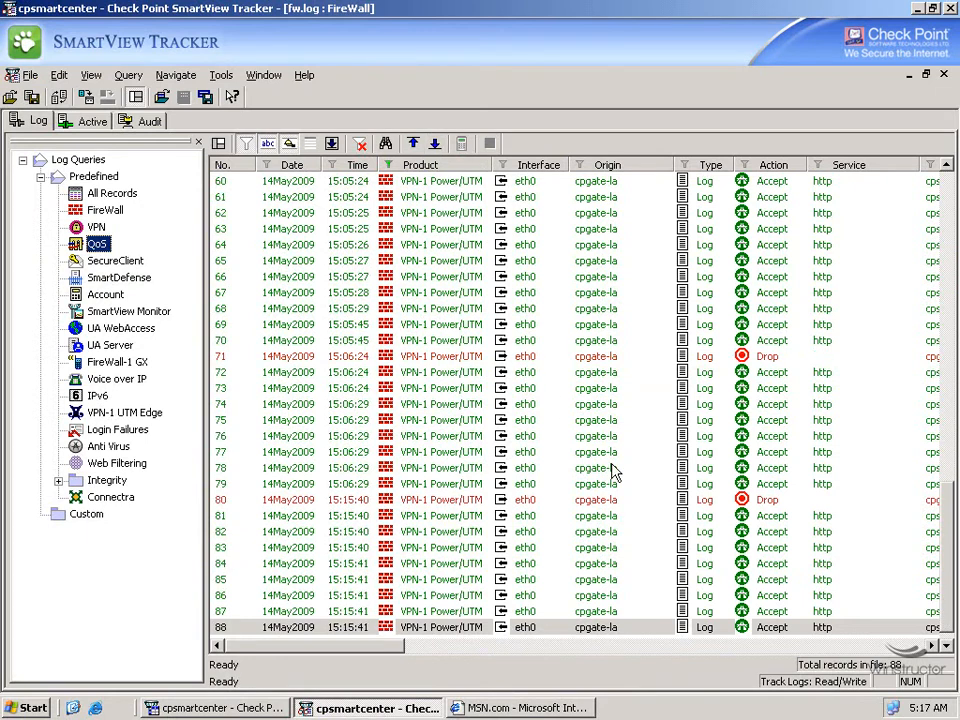
pyautogui.moveTo(396, 645); pyautogui.dragTo(505, 652)
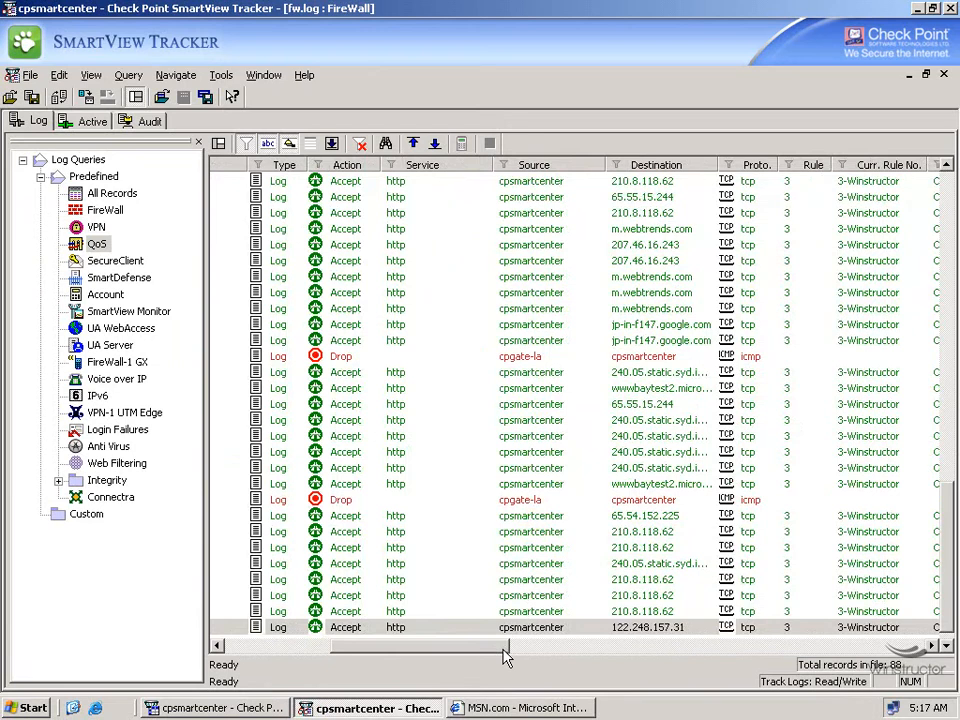
pyautogui.moveTo(505, 655); pyautogui.dragTo(521, 657)
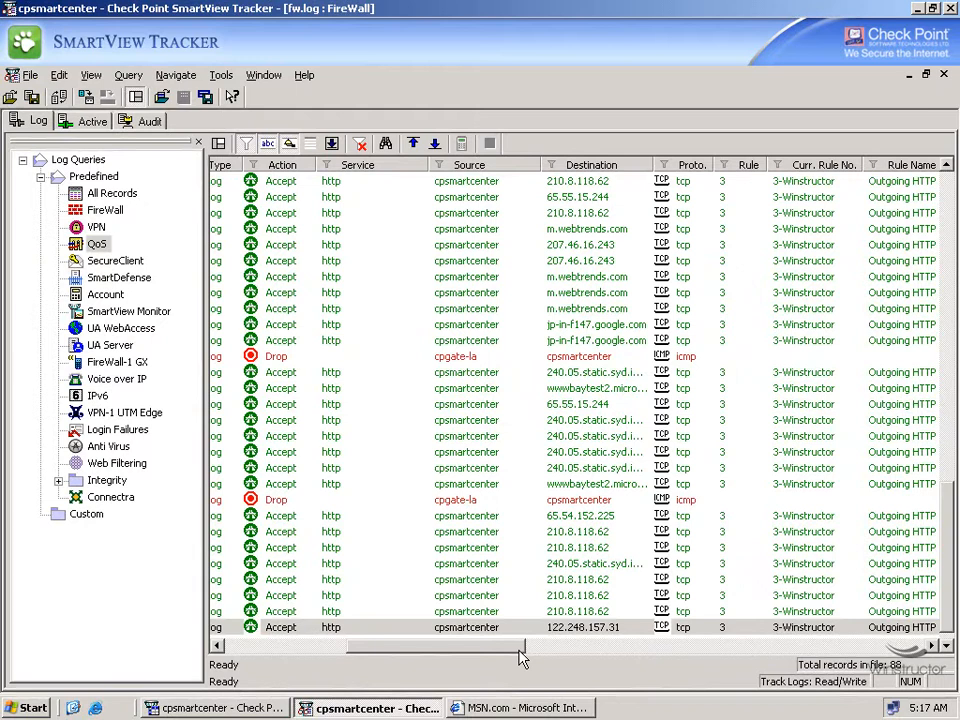
pyautogui.click(503, 708)
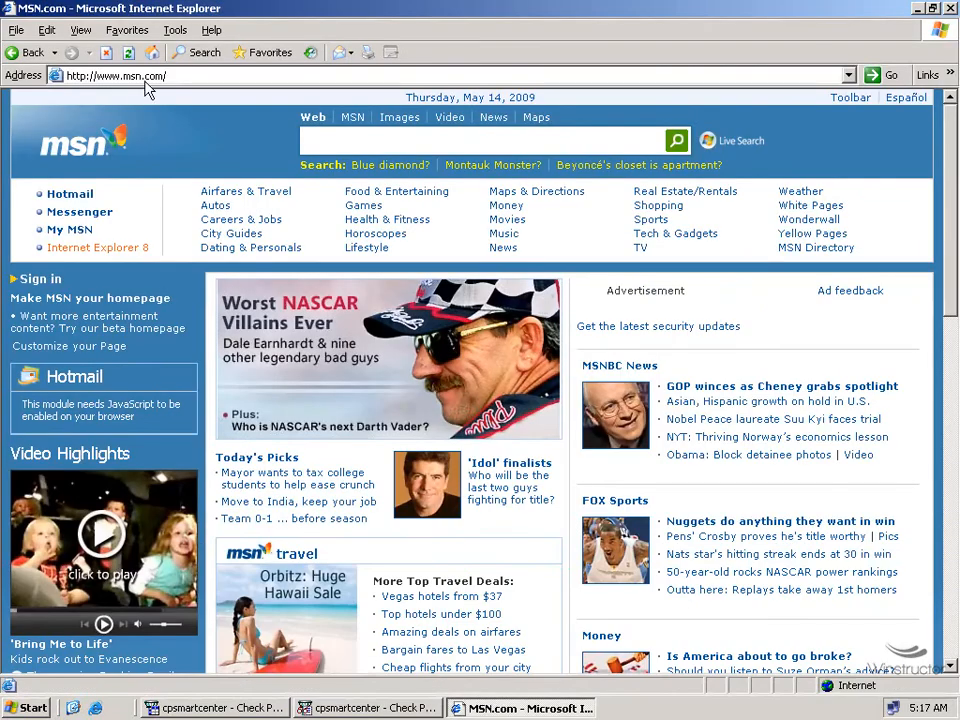
pyautogui.click(82, 77)
pyautogui.click(76, 76)
pyautogui.write('s')
pyautogui.press('Return')
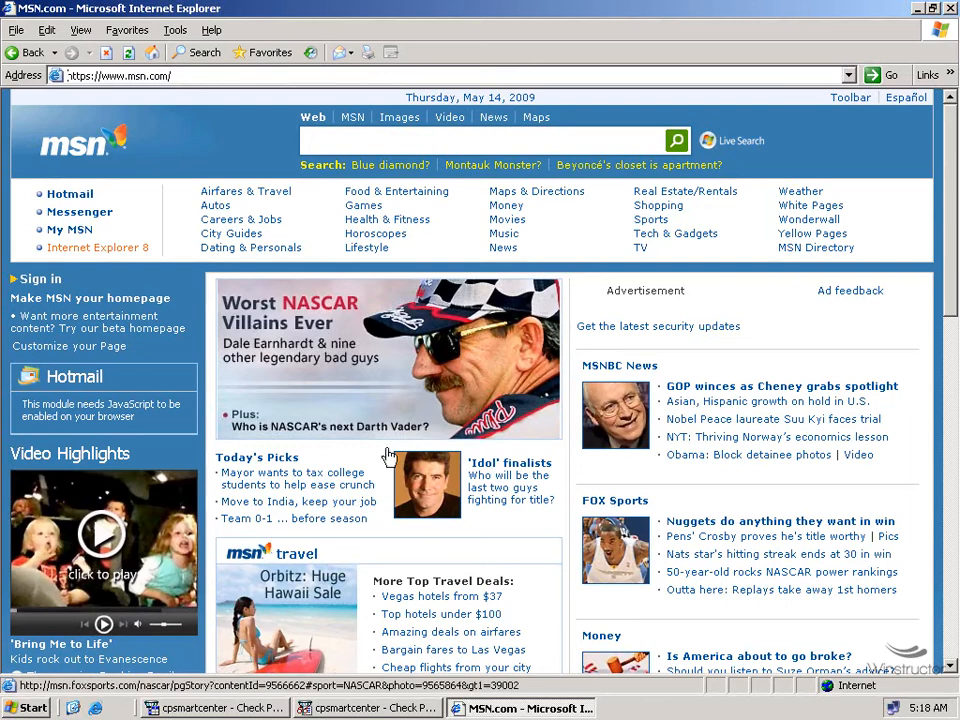
# Step: Return to SmartView Tracker and examine the newest log records for the HTTPS attempt, from record number to service
pyautogui.click(396, 710)
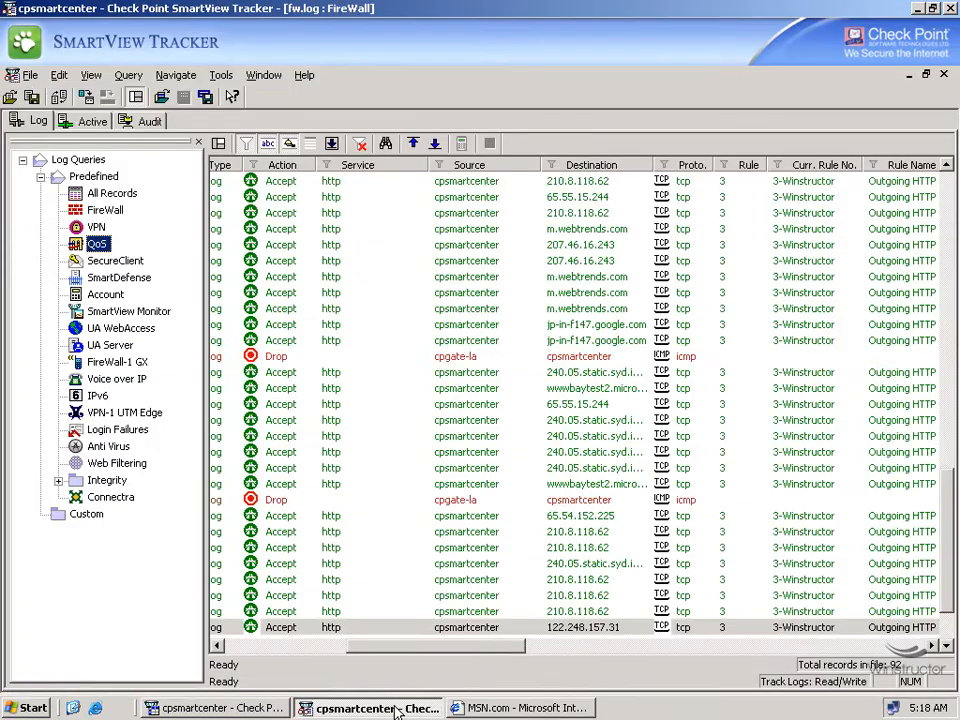
pyautogui.click(434, 144)
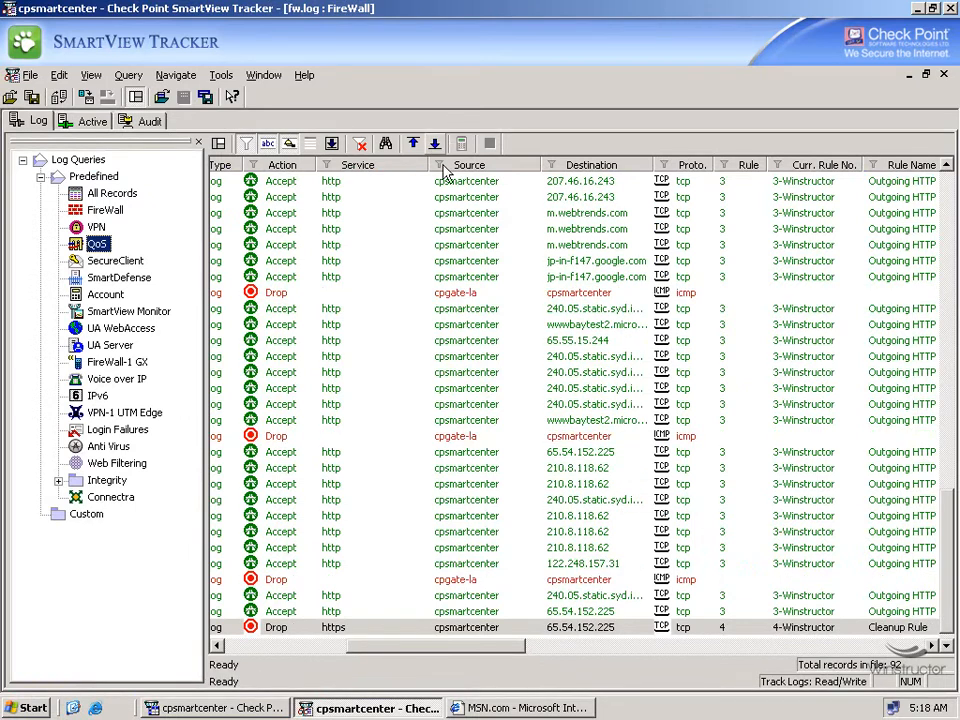
pyautogui.click(320, 646)
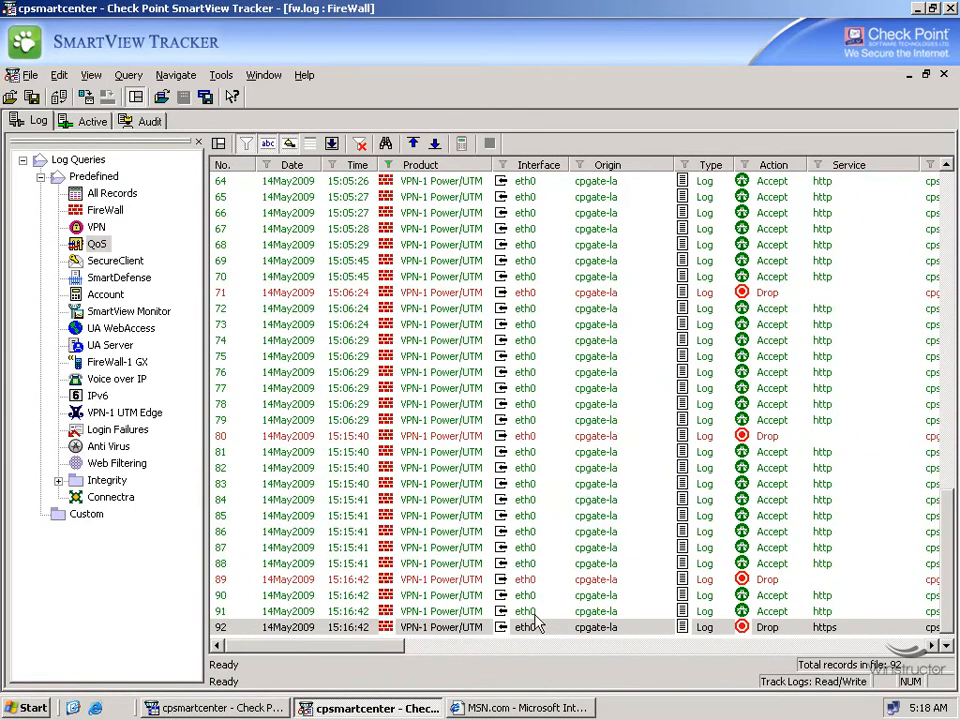
pyautogui.click(581, 613)
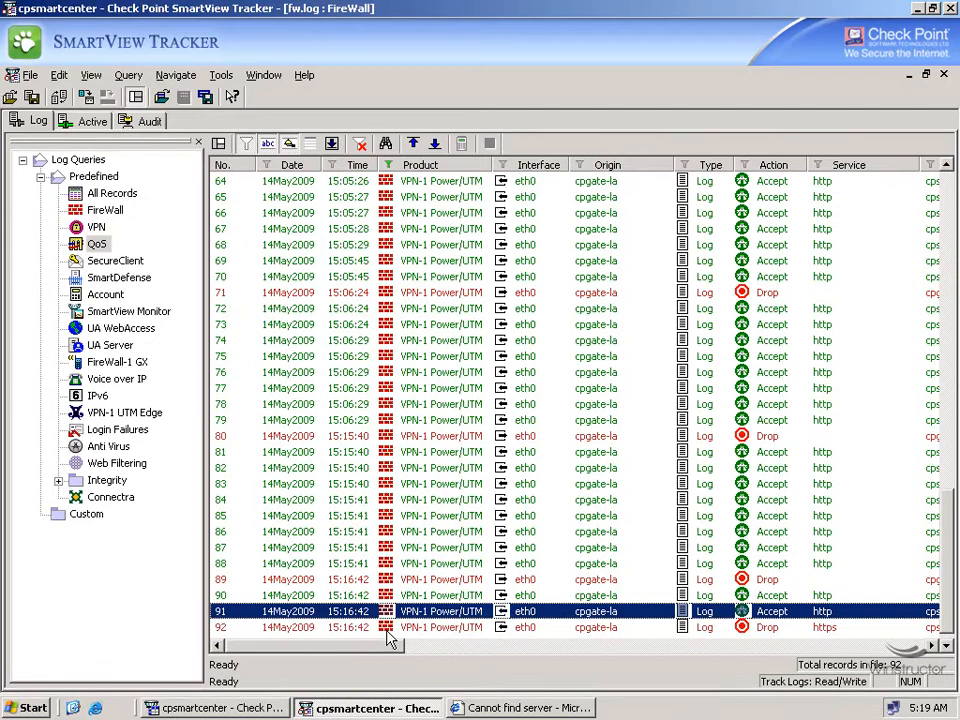
# Step: Examine the service, source, destination and rule name of the dropped https record, and select that record
pyautogui.click(108, 212)
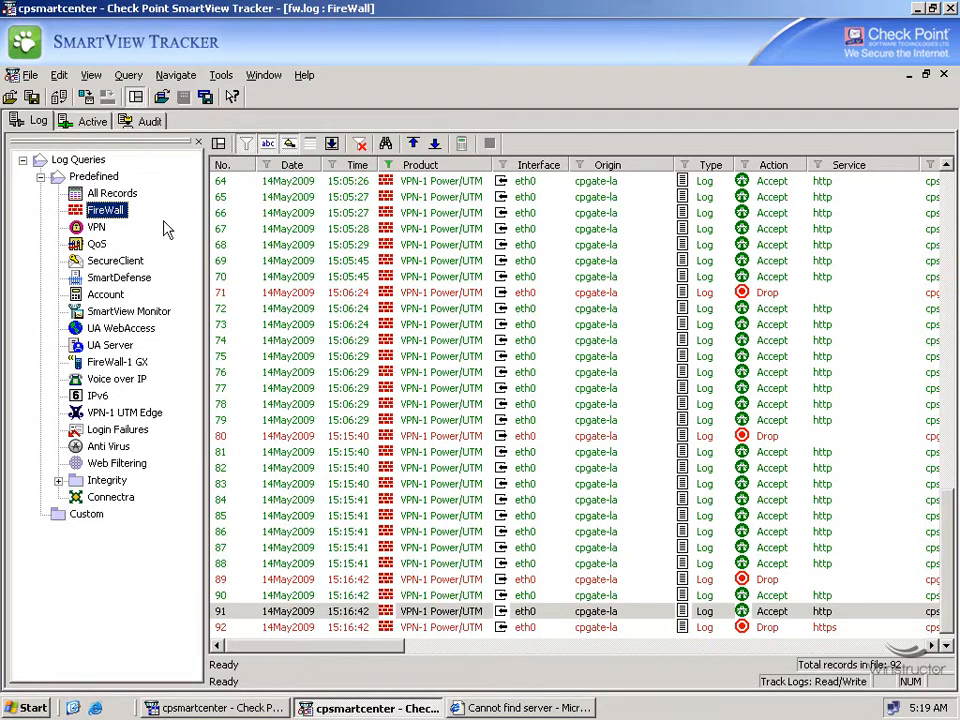
pyautogui.doubleClick(116, 197)
pyautogui.click(402, 648)
pyautogui.moveTo(402, 648); pyautogui.dragTo(420, 643)
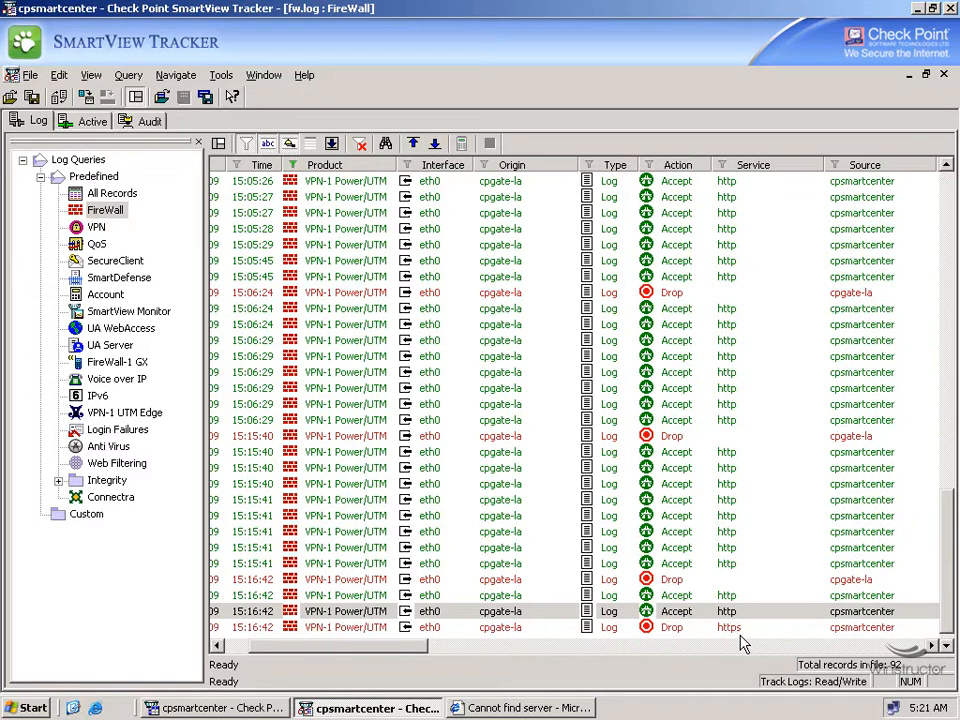
pyautogui.moveTo(420, 648); pyautogui.dragTo(574, 652)
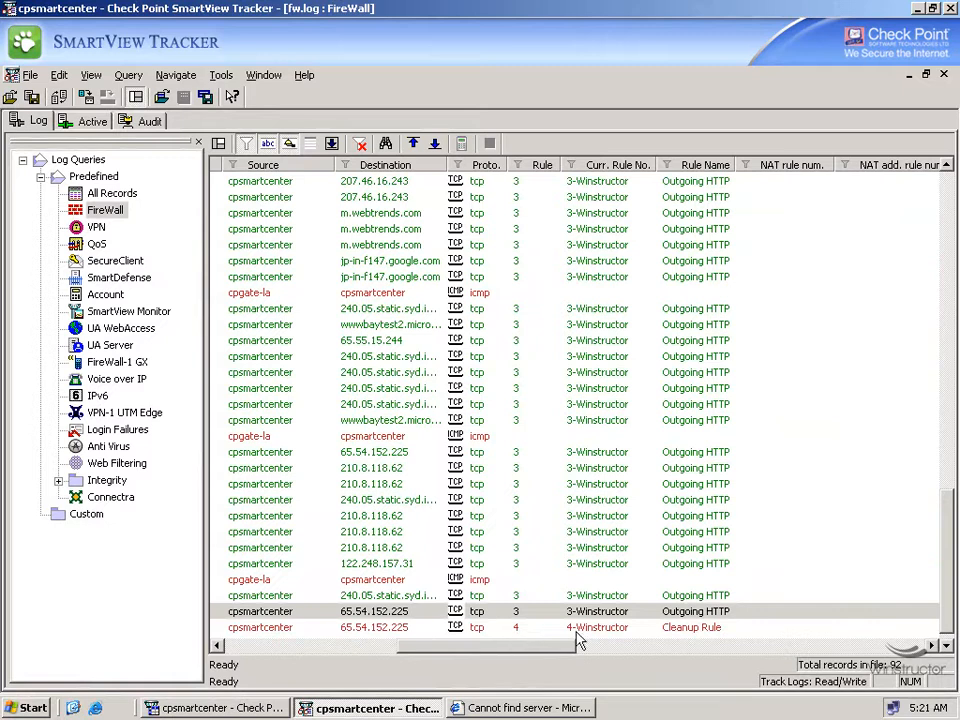
pyautogui.click(694, 629)
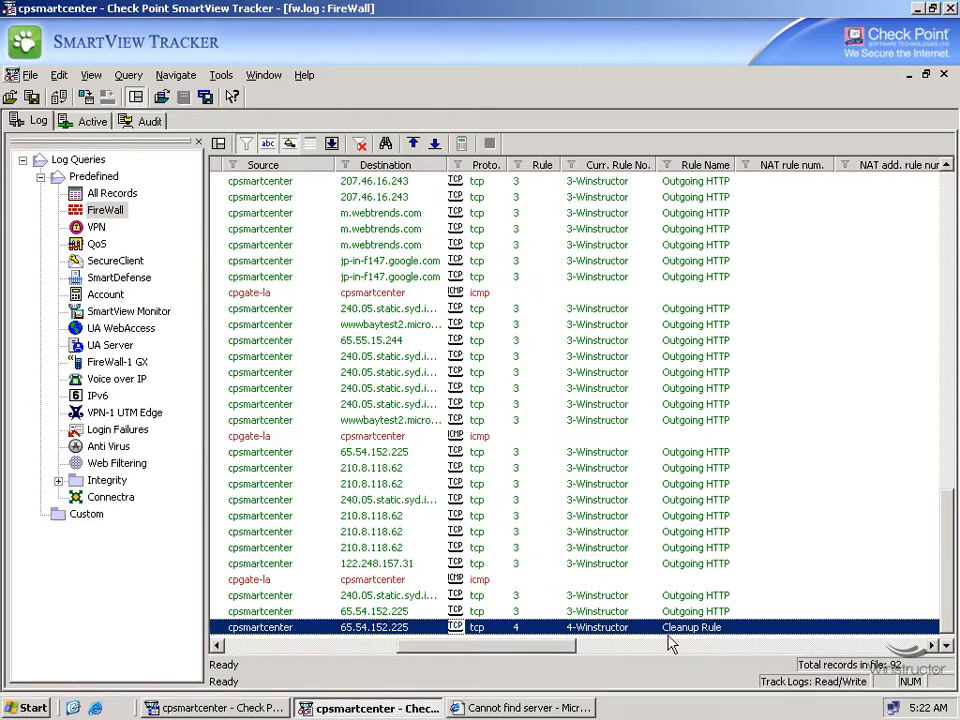
# Step: Switch to SmartDashboard and examine the NetBIOS, Stealth and Outgoing HTTP rules' services and destinations to see whether they match the HTTPS attempt
pyautogui.click(253, 710)
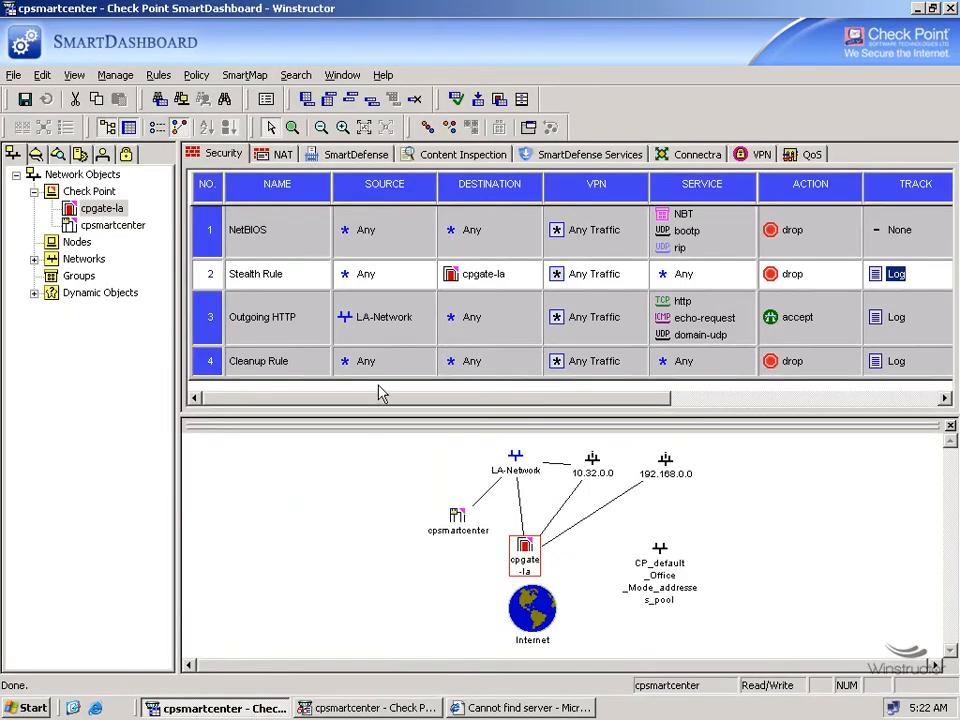
pyautogui.click(296, 231)
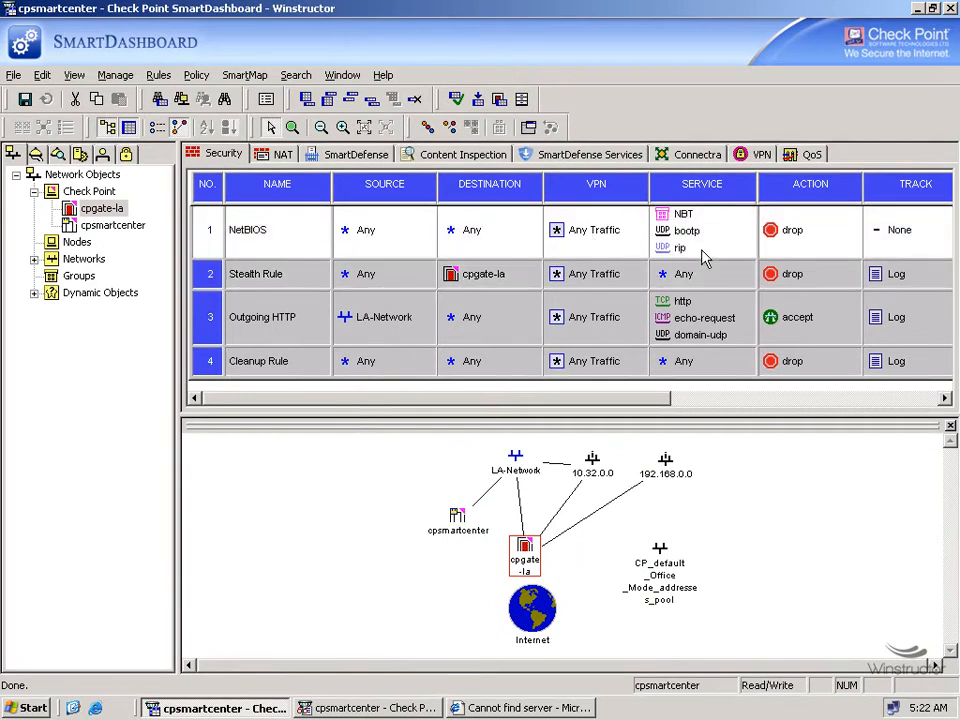
pyautogui.click(698, 284)
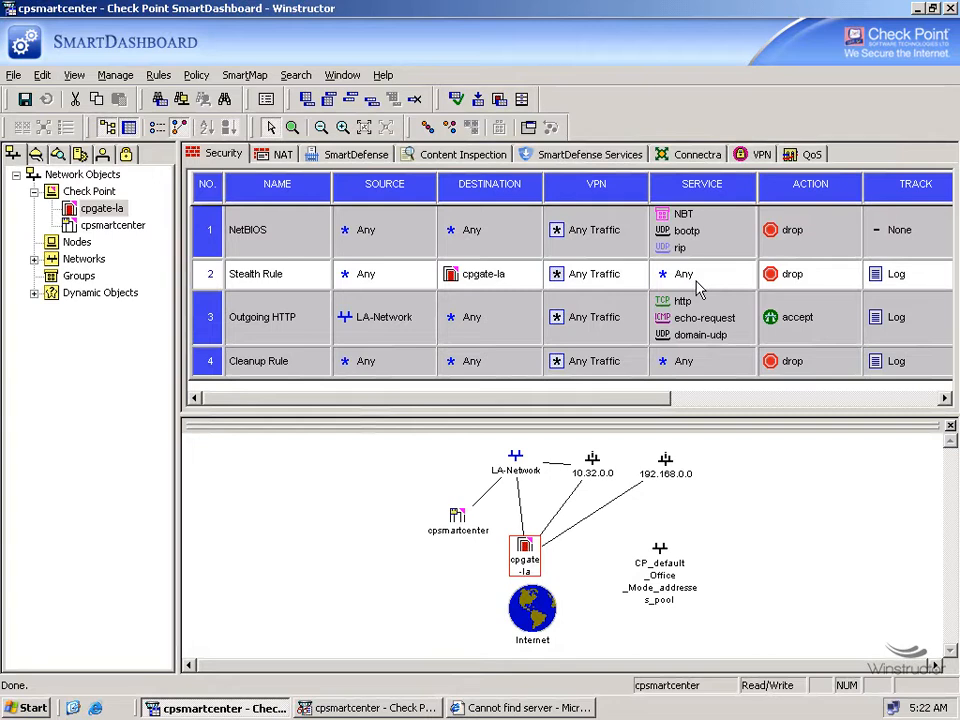
pyautogui.moveTo(487, 286)
pyautogui.click(699, 308)
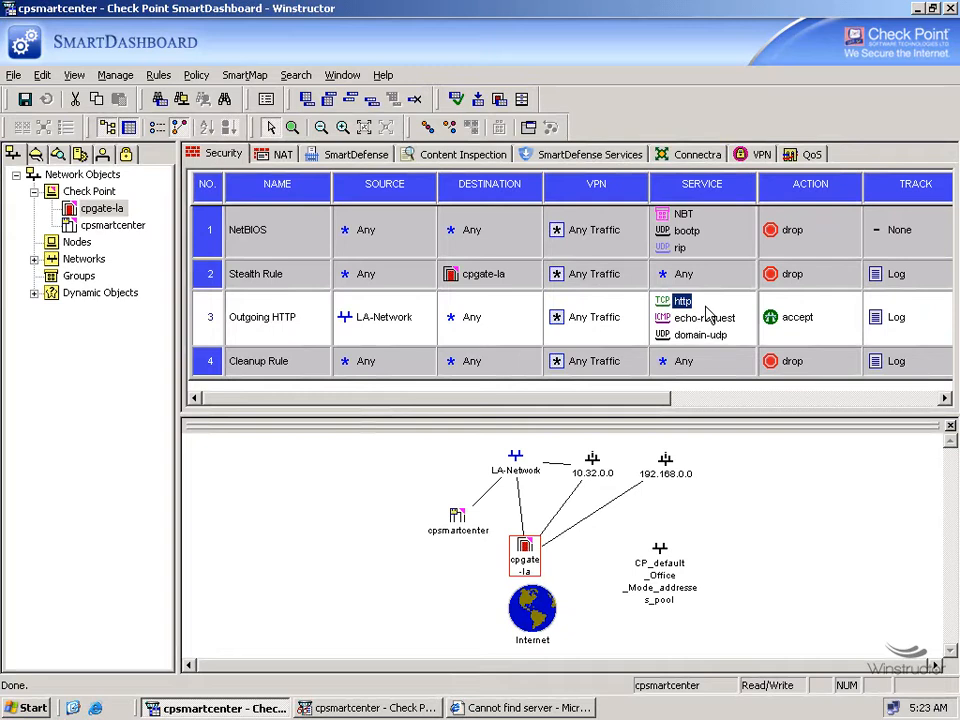
# Step: Examine the Cleanup Rule's service, action and track settings against the dropped HTTPS connection
pyautogui.click(700, 369)
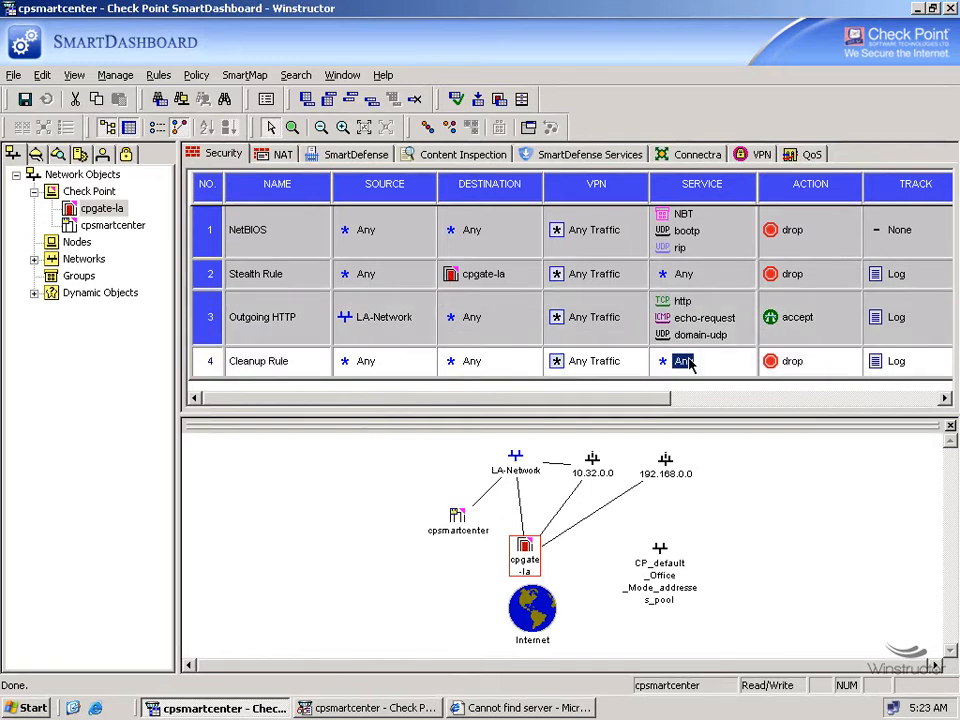
pyautogui.click(800, 366)
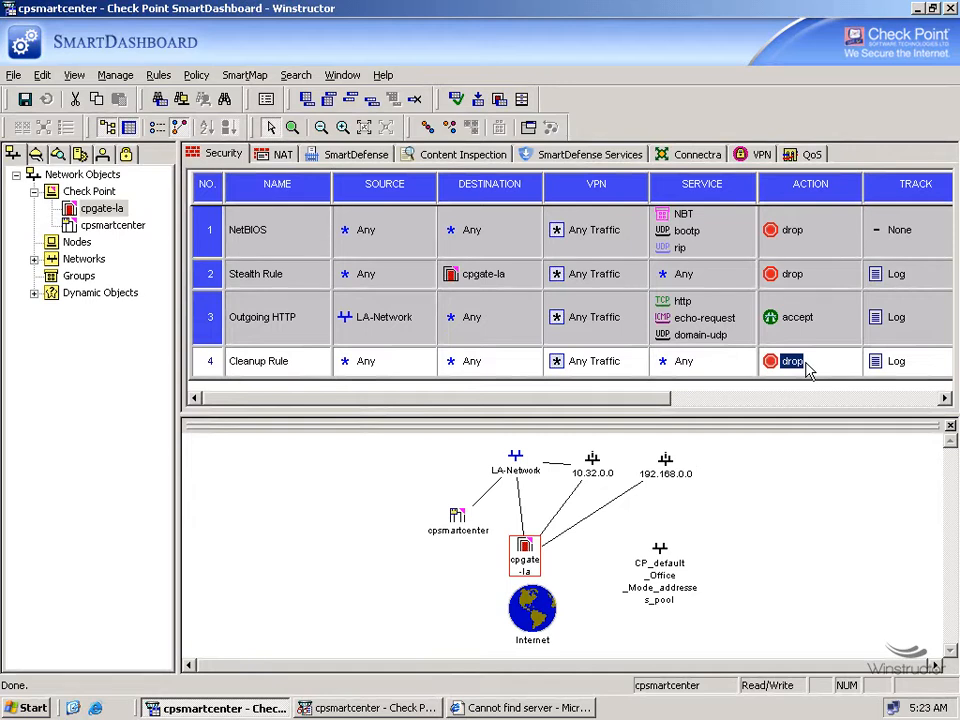
pyautogui.click(900, 364)
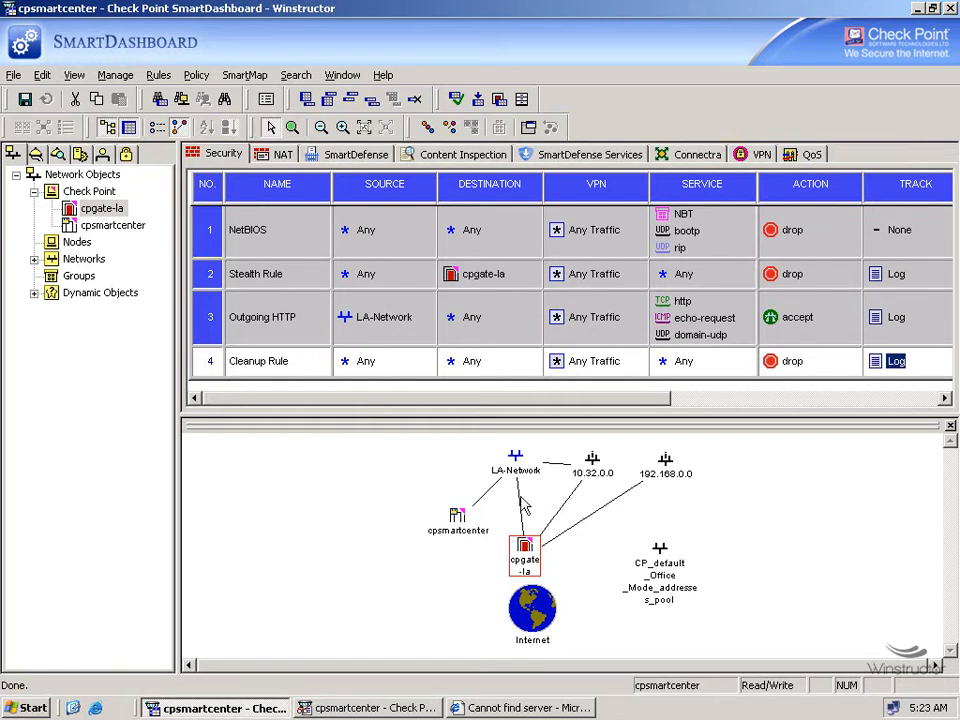
# Step: Switch back to SmartView Tracker, review the newest firewall record and open the Active mode connection records
pyautogui.click(420, 707)
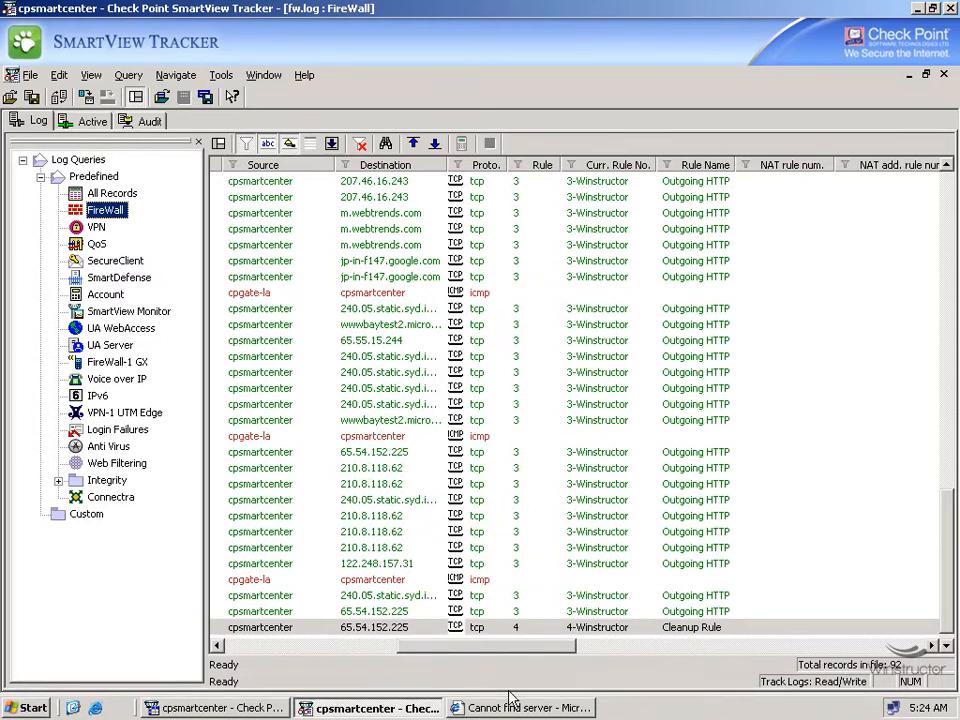
pyautogui.click(265, 647)
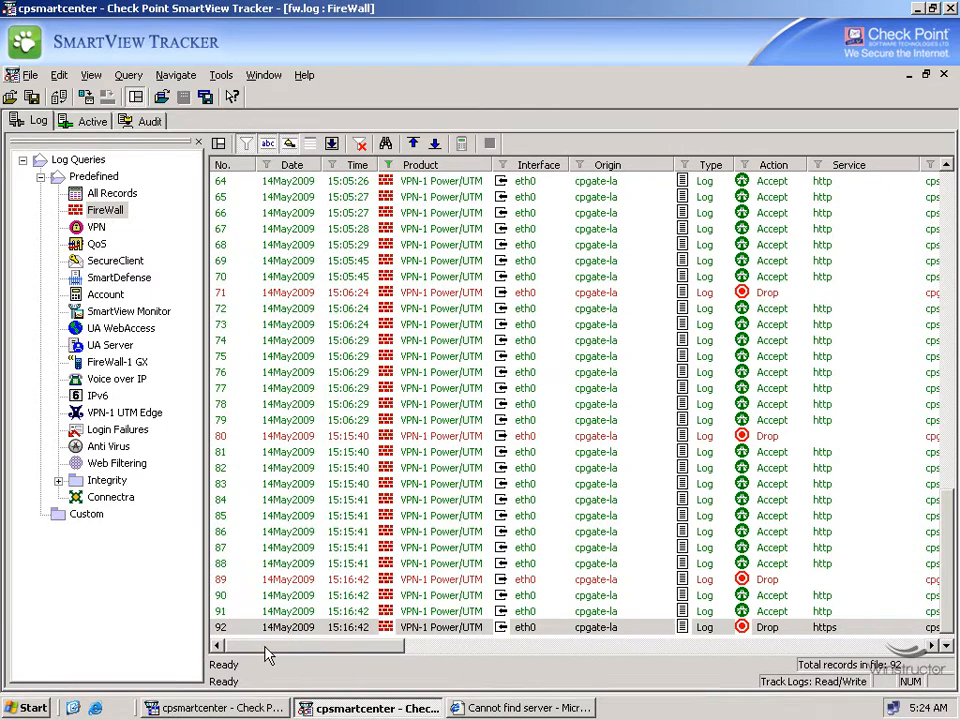
pyautogui.click(92, 122)
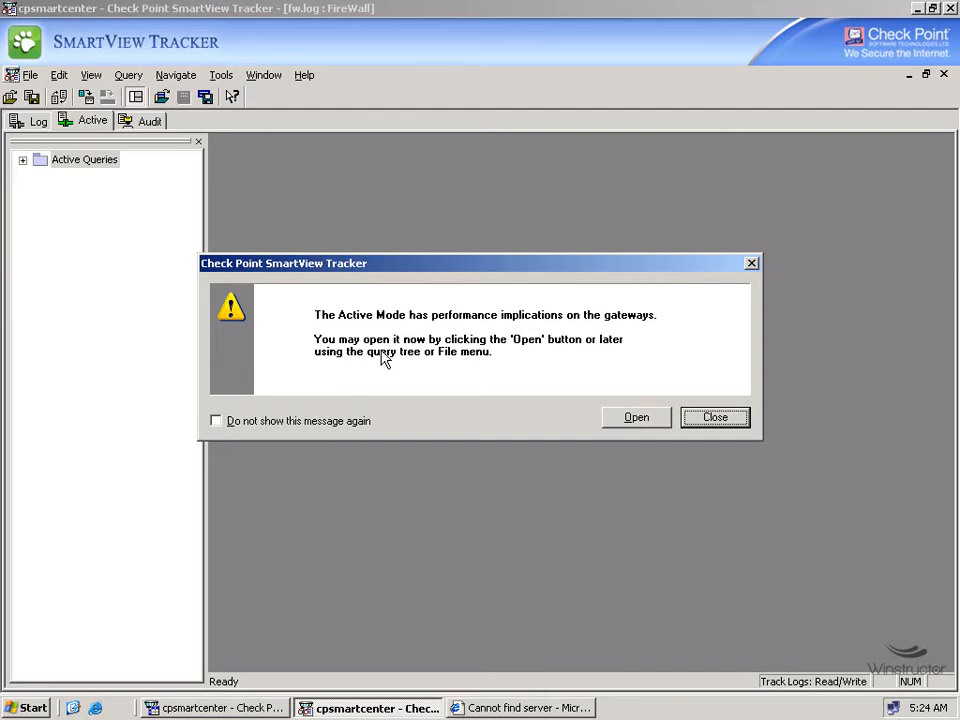
pyautogui.click(655, 423)
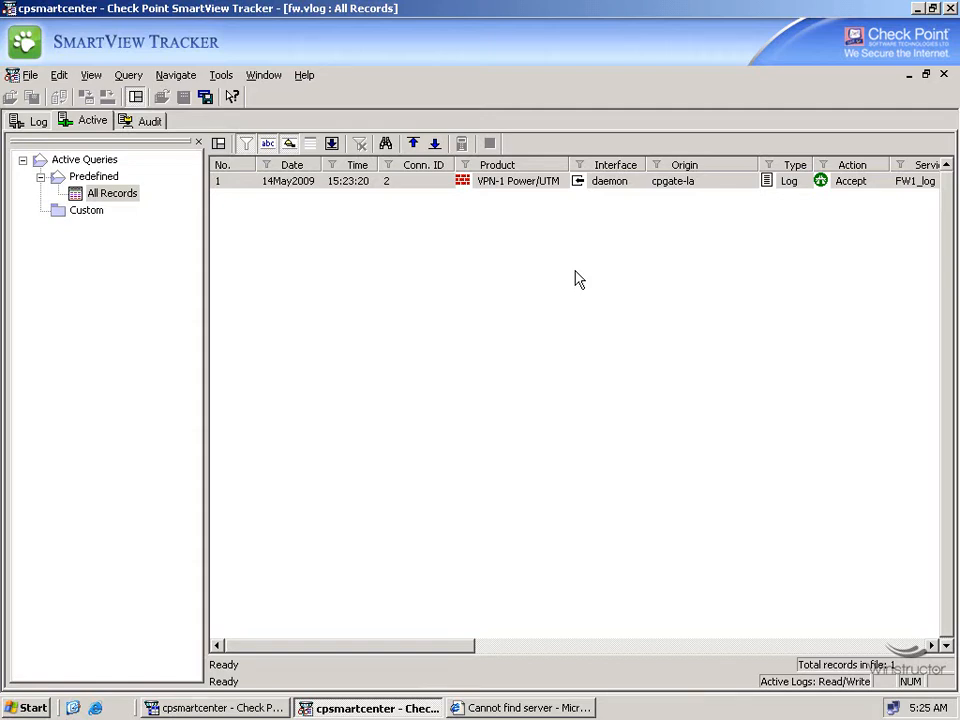
# Step: Switch to Internet Explorer, go to office.microsoft.com, open the 2007 Microsoft Office Suite Service Pack 2 download page and highlight its maximum download size
pyautogui.click(505, 708)
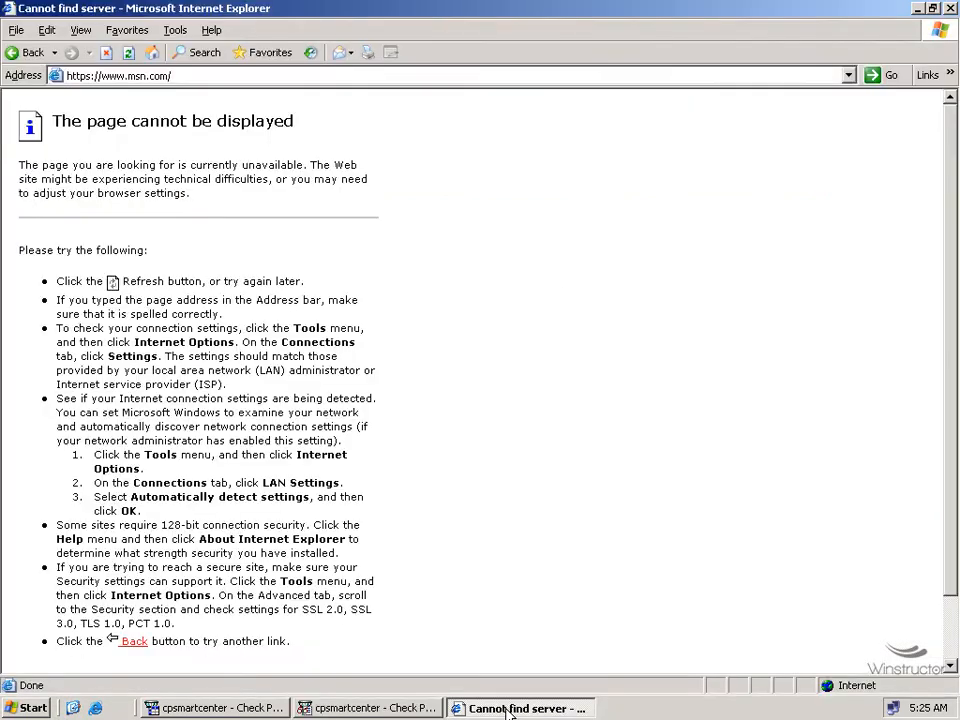
pyautogui.click(142, 77)
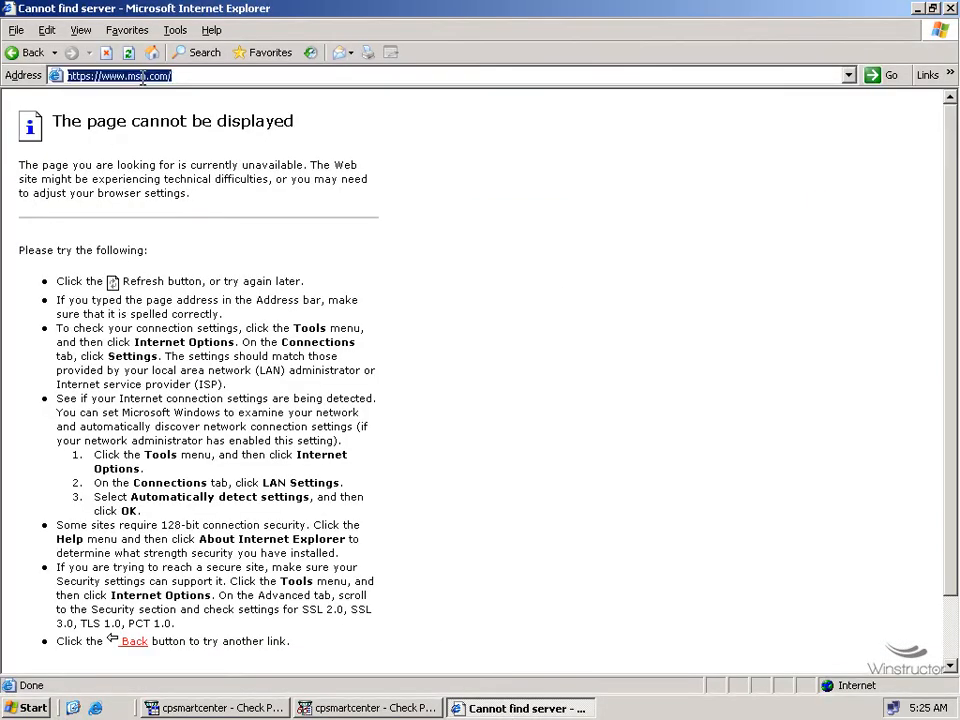
pyautogui.write('office.')
pyautogui.write('microsoft')
pyautogui.write('.com')
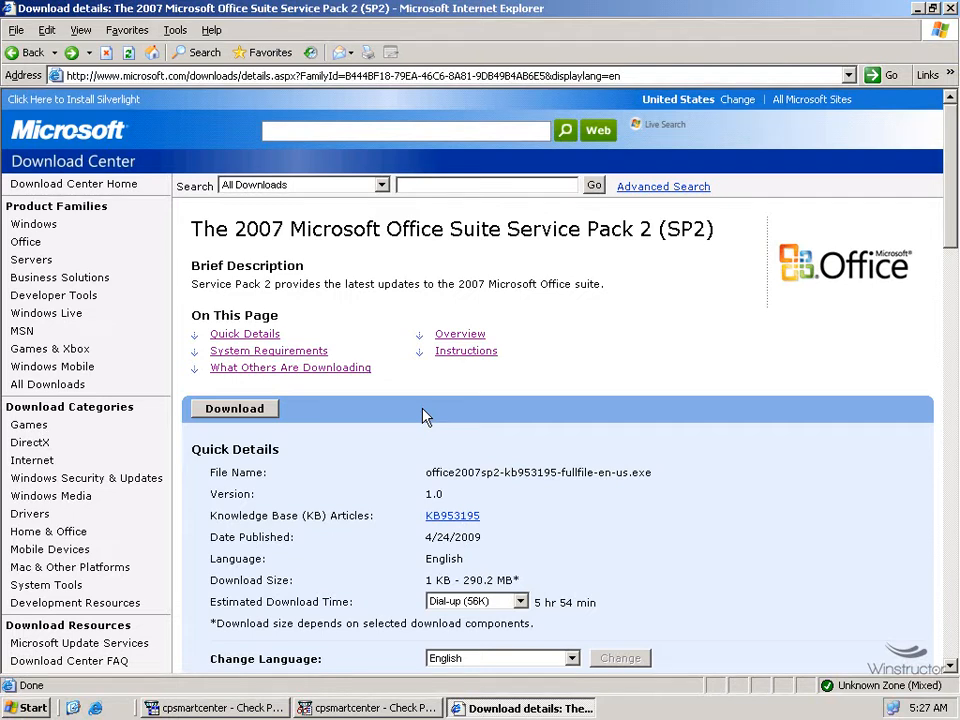
pyautogui.moveTo(463, 580); pyautogui.dragTo(549, 580)
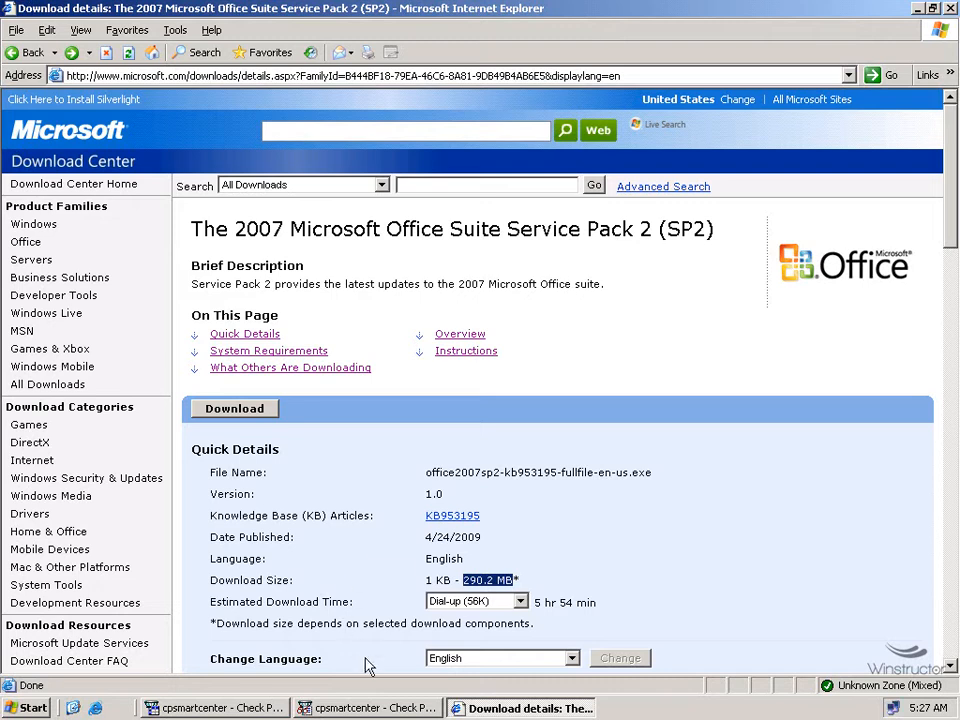
# Step: Switch to SmartView Tracker and turn on automatic scrolling to the newest active connection records
pyautogui.click(373, 708)
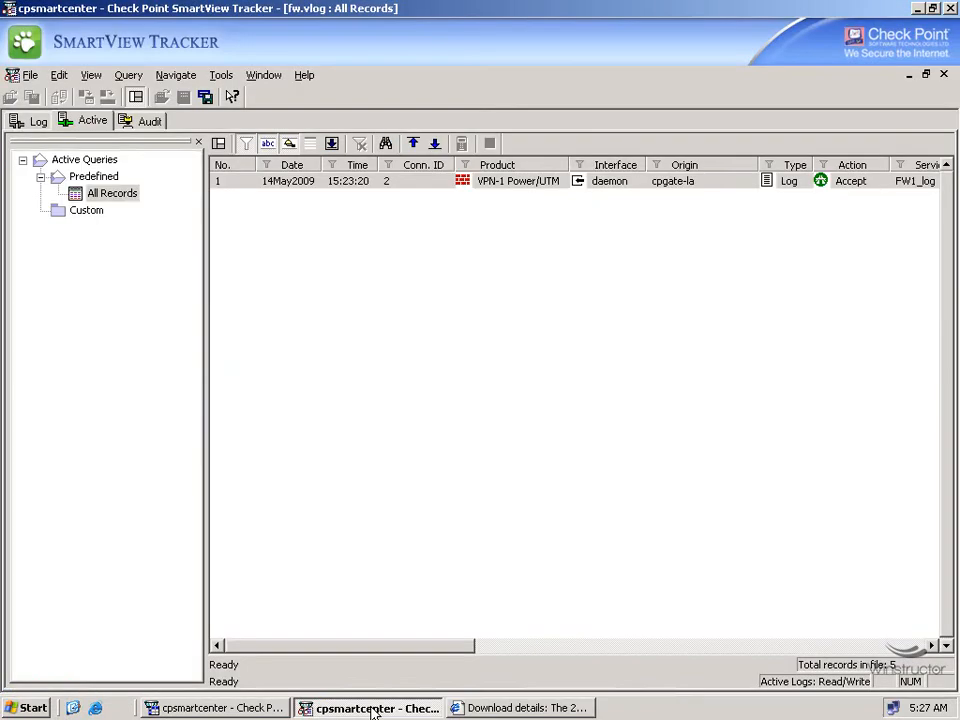
pyautogui.click(331, 143)
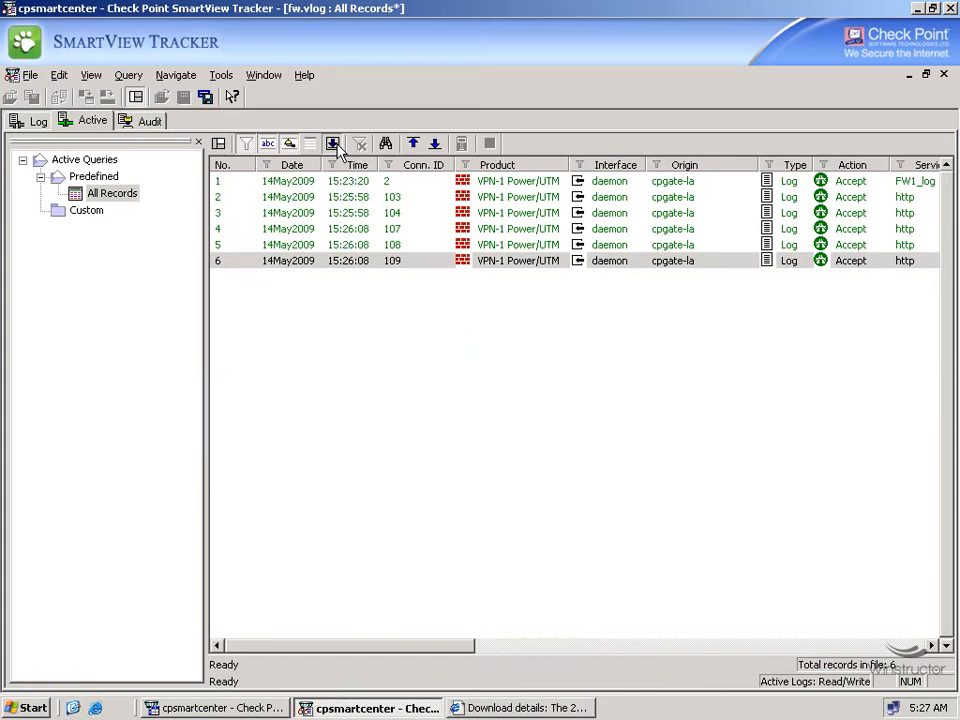
# Step: Switch to Internet Explorer and start downloading the Office 2007 Service Pack 2 file to the Desktop as office2007sp2-kb953195-fullfile-en-us.exe
pyautogui.click(518, 708)
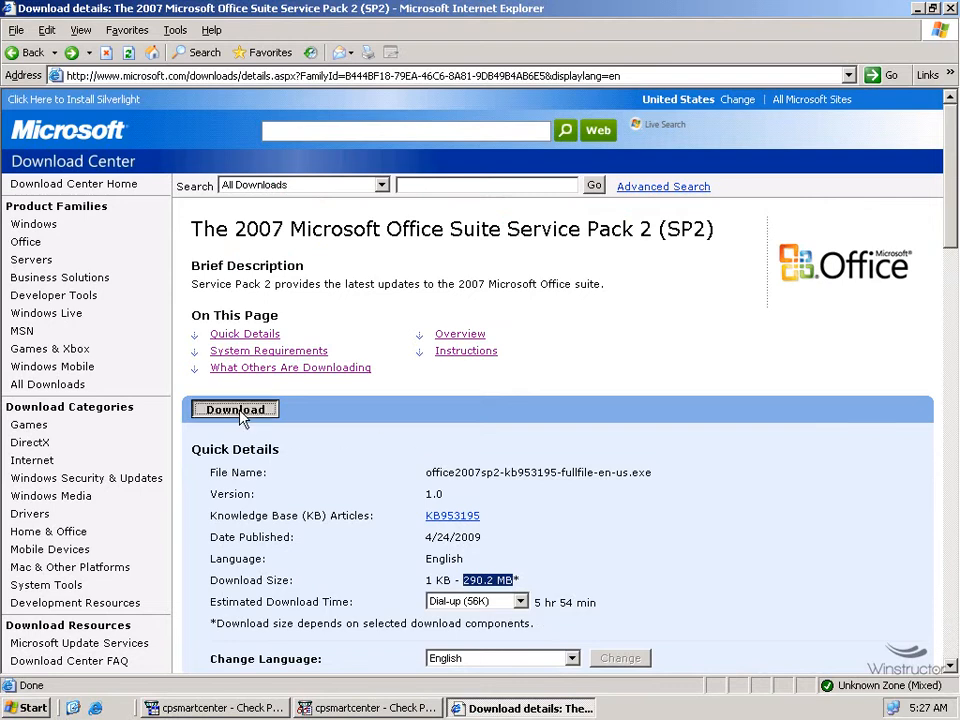
pyautogui.click(240, 410)
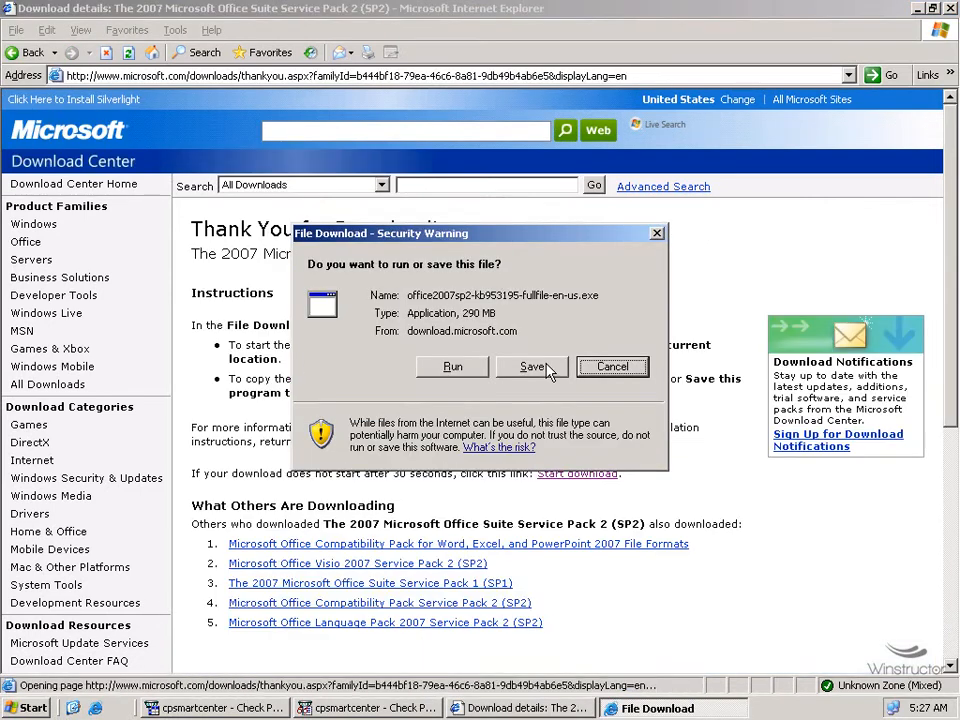
pyautogui.click(547, 370)
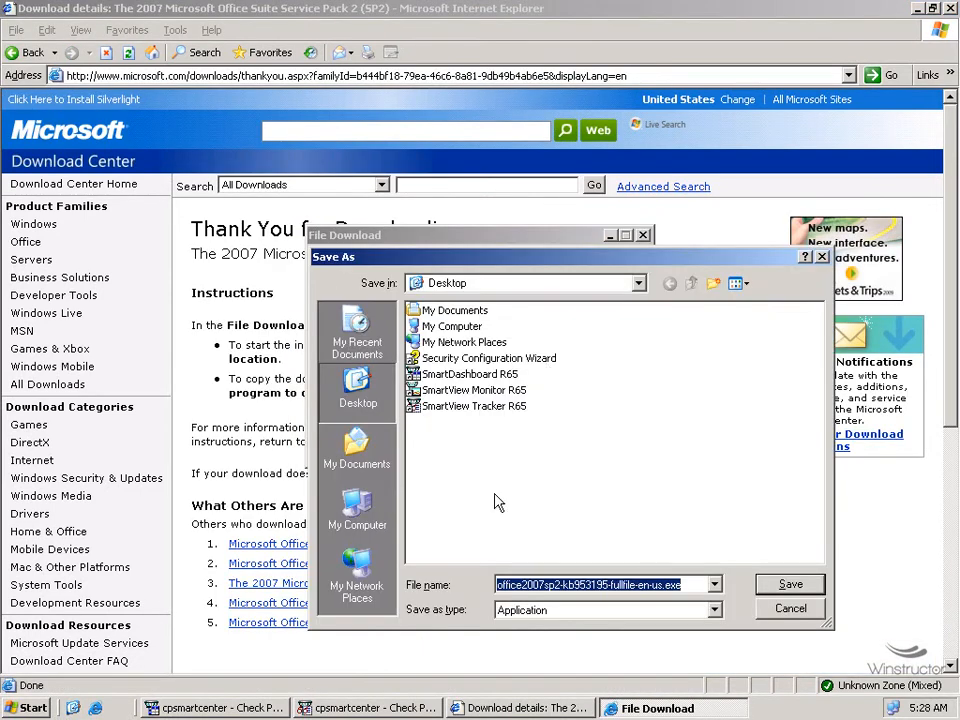
pyautogui.click(790, 585)
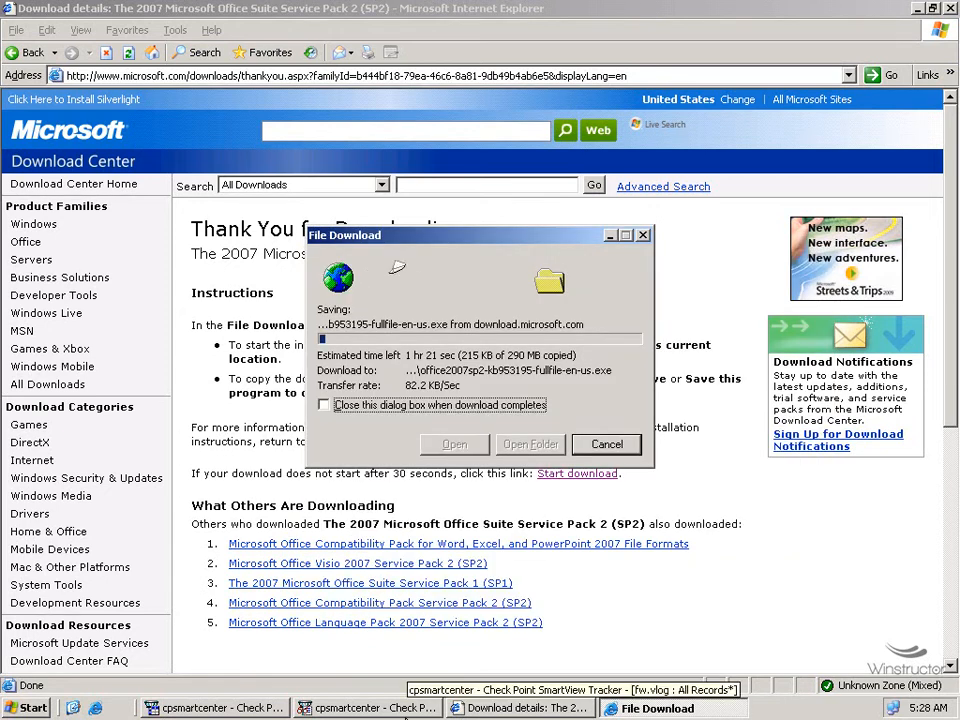
# Step: In SmartView Tracker, block http connection 113 with Block Intruder for the same source, destination and service, indefinitely and only on cpgate-la
pyautogui.click(415, 709)
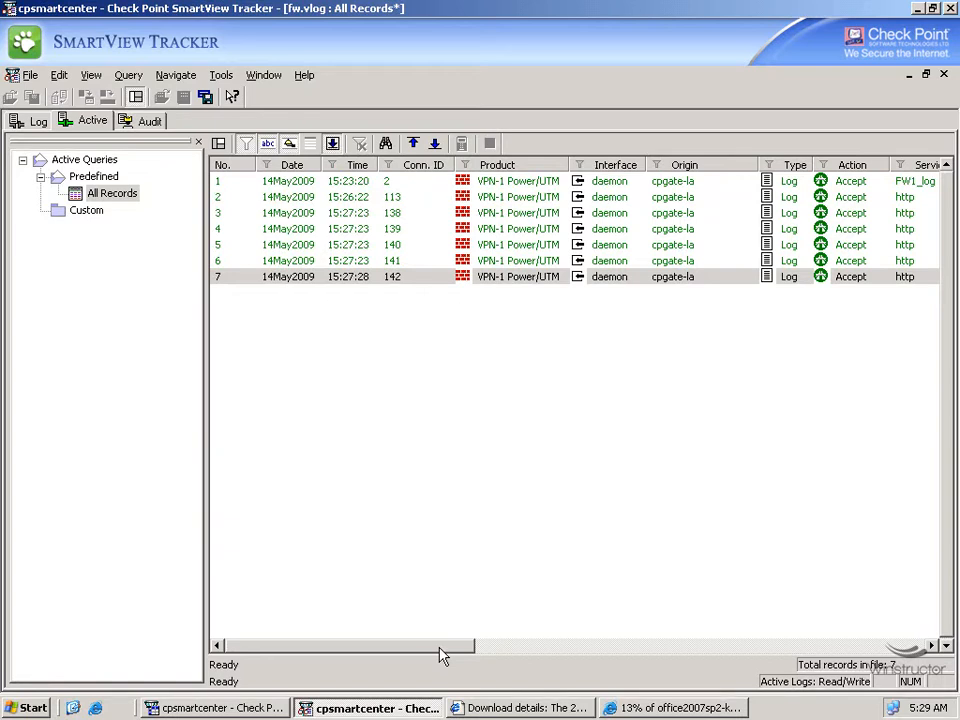
pyautogui.click(553, 279)
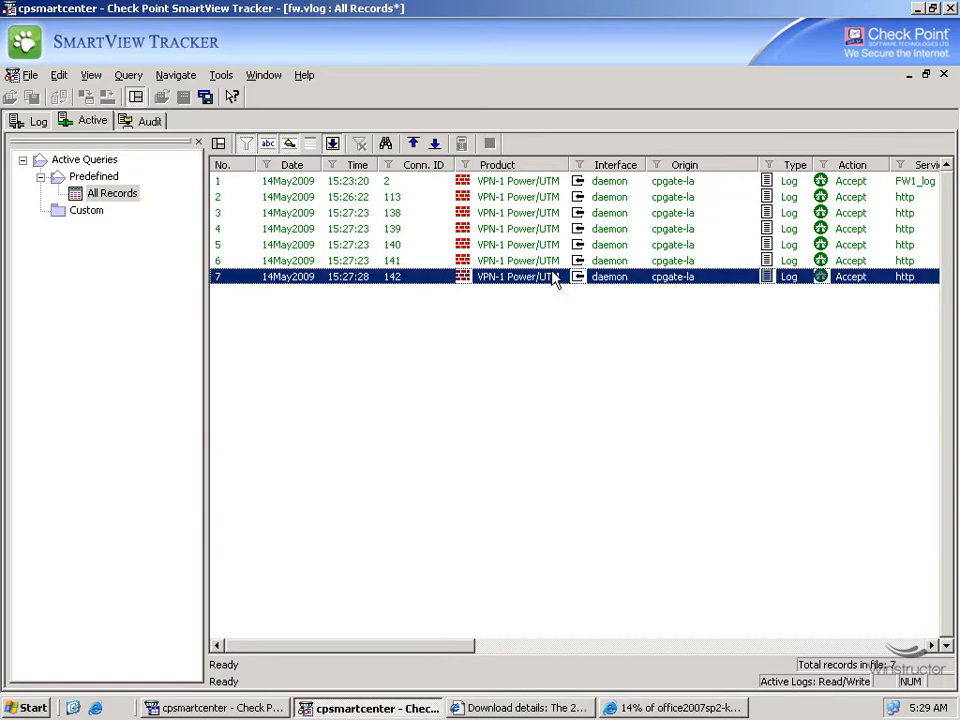
pyautogui.click(220, 78)
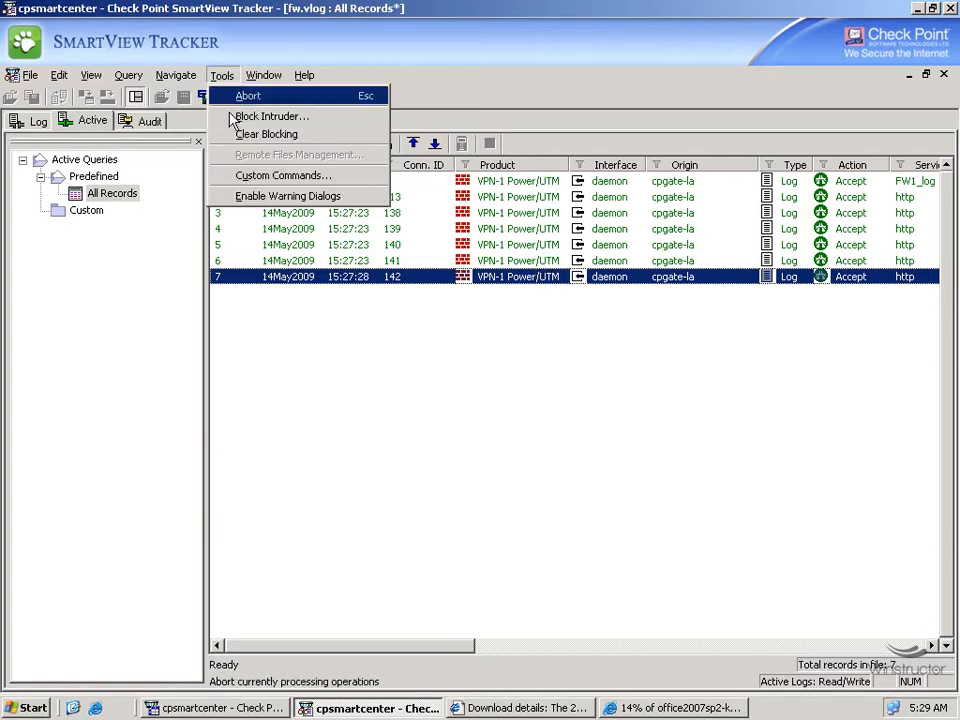
pyautogui.click(272, 117)
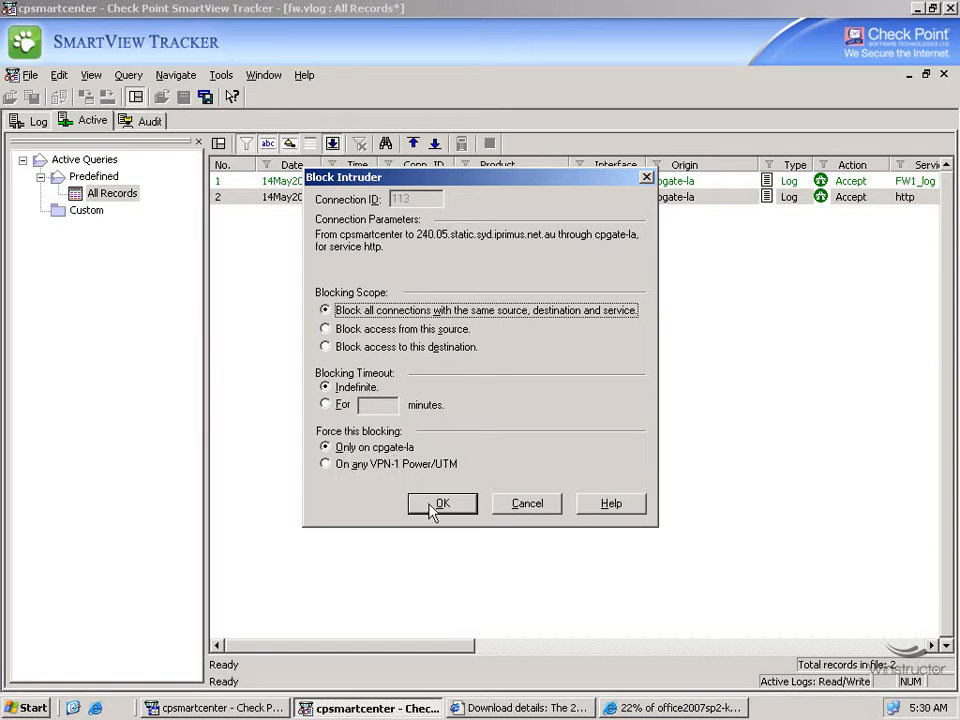
pyautogui.click(438, 505)
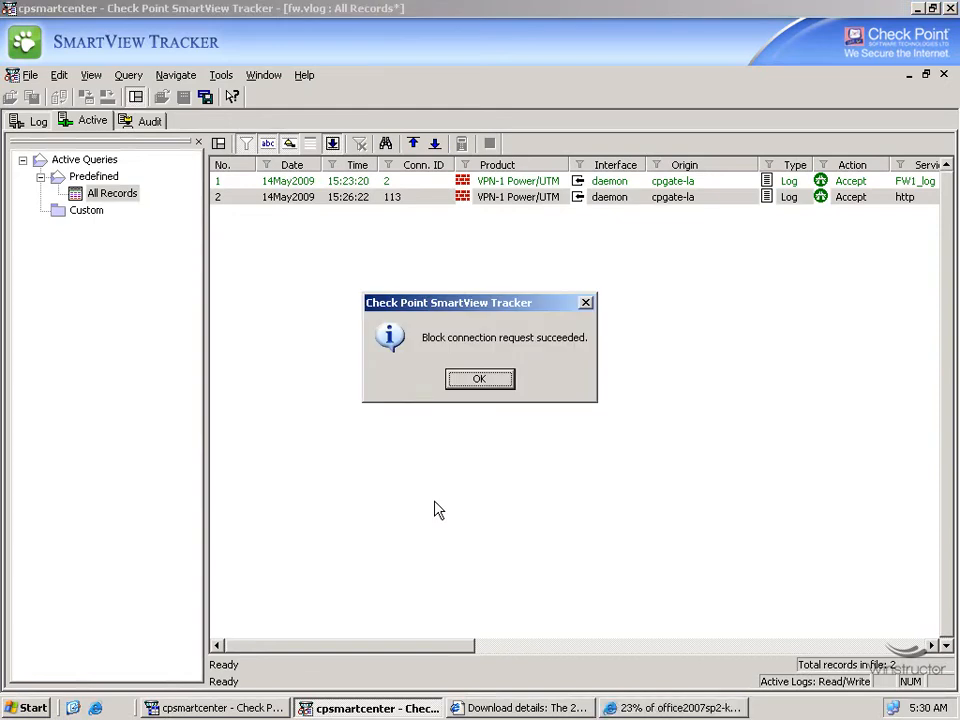
# Step: Check the Office service pack download in Internet Explorer and close its error message and the Tracker's block confirmation
pyautogui.click(632, 708)
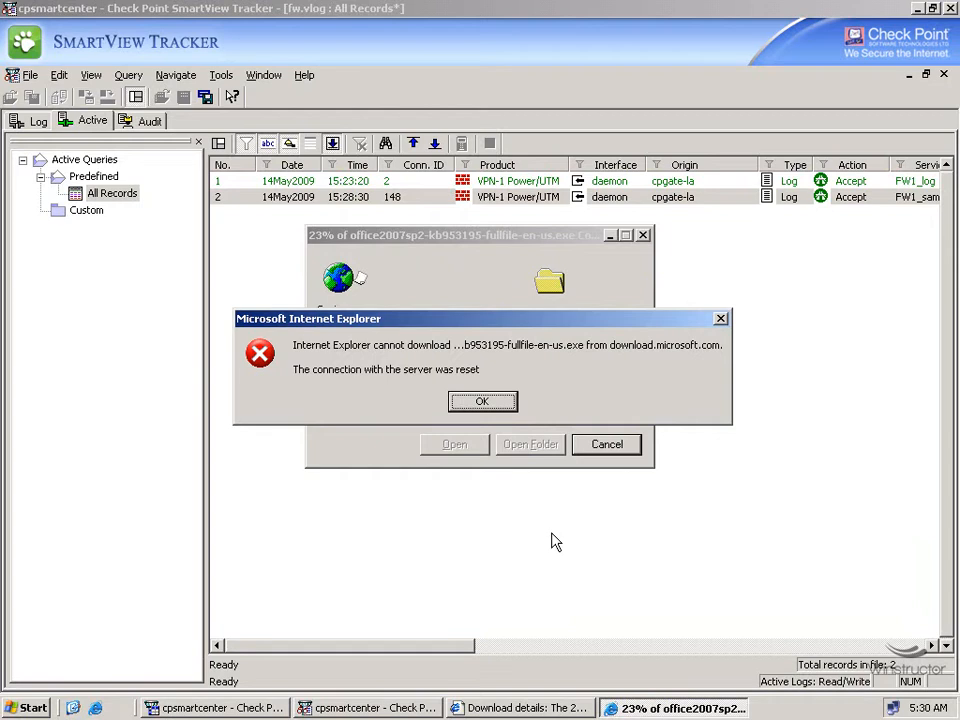
pyautogui.click(479, 401)
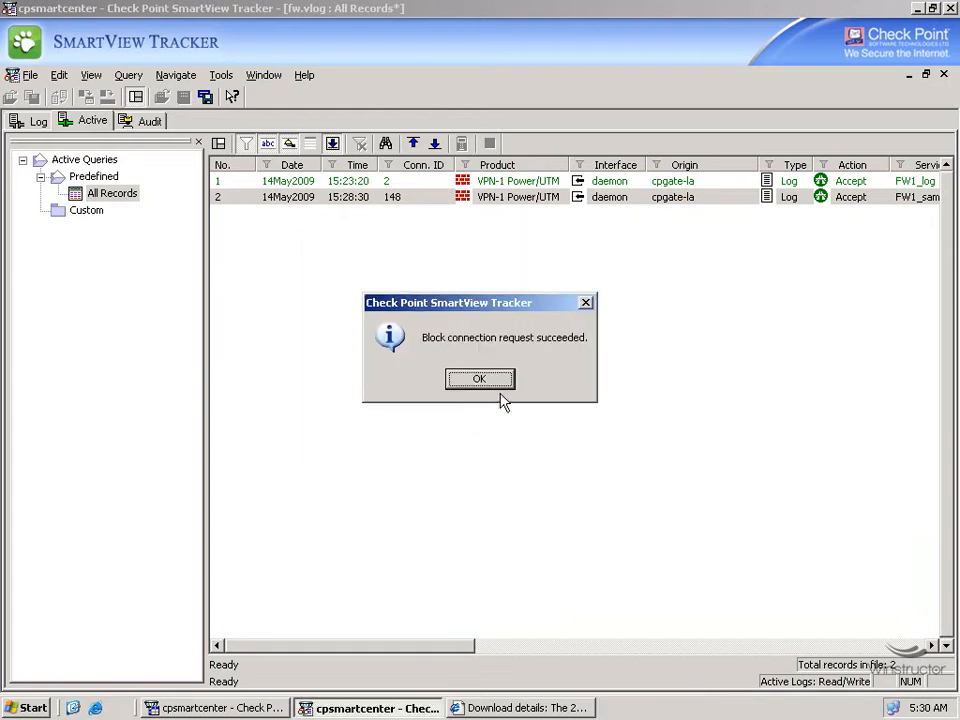
pyautogui.click(497, 386)
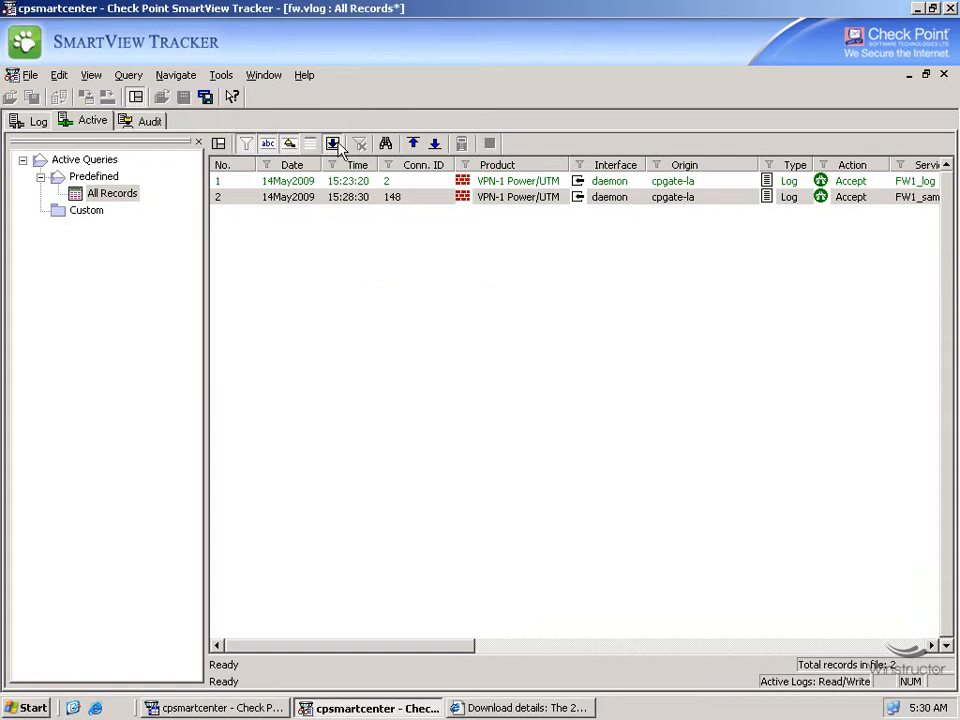
# Step: Clear the blocking of all connections blocked through Block Intruder and acknowledge the confirmation
pyautogui.click(220, 76)
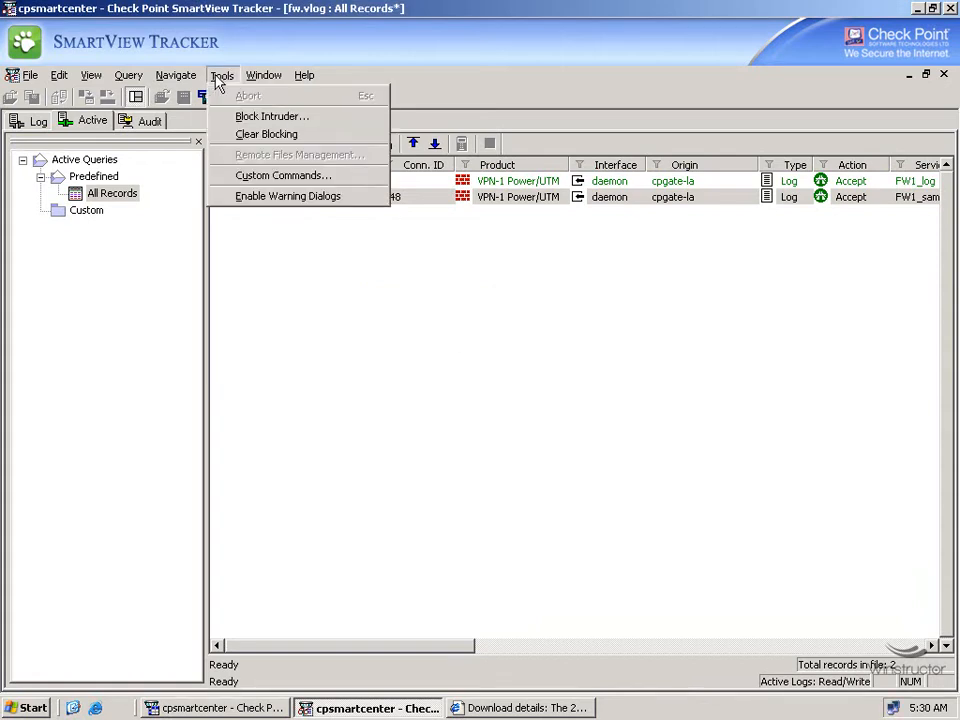
pyautogui.click(271, 142)
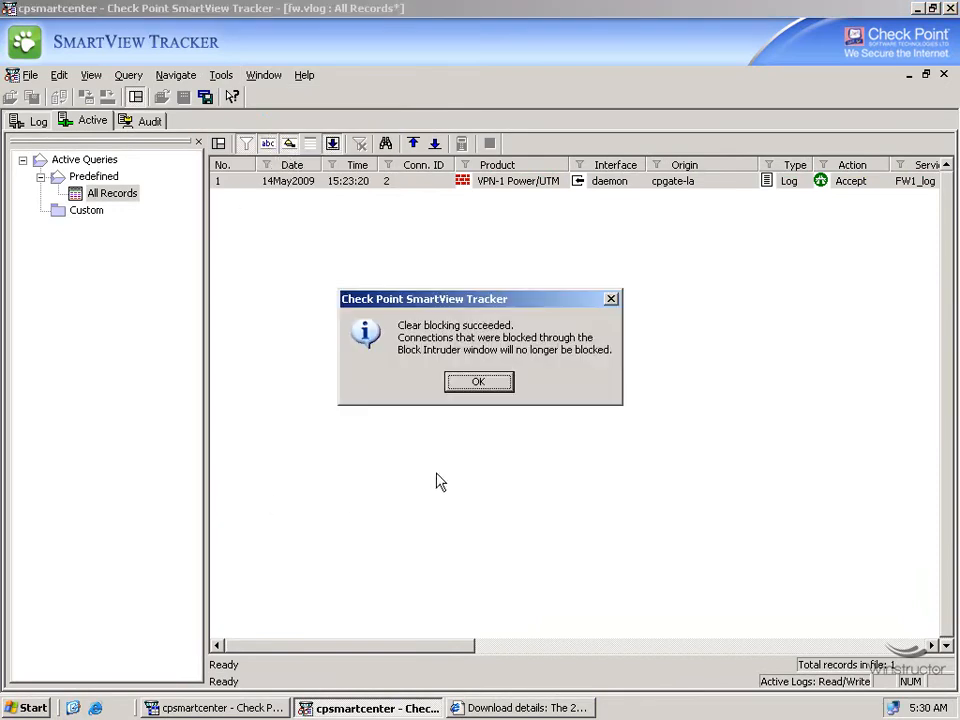
pyautogui.click(475, 386)
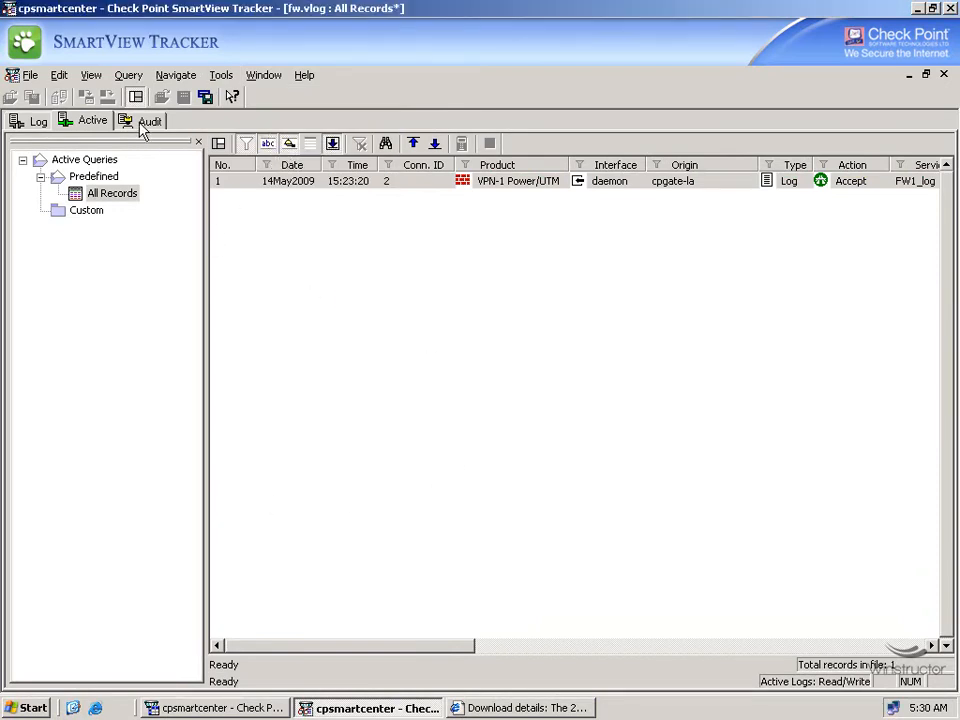
# Step: Open the Audit mode records and examine the logged administrator logins and object operations further down the list
pyautogui.click(143, 124)
pyautogui.click(480, 379)
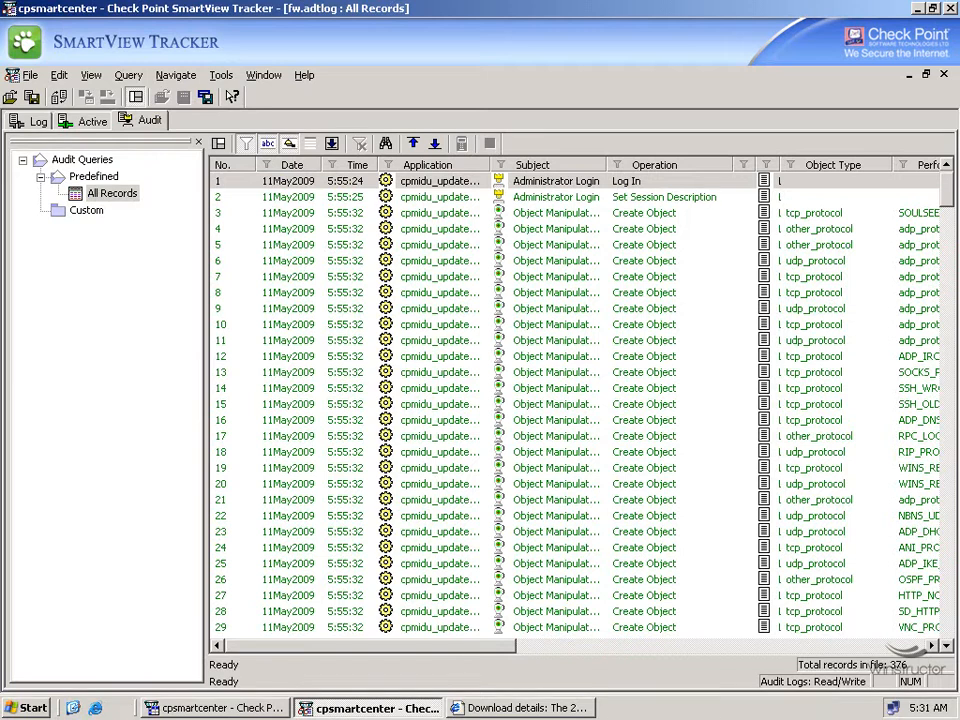
pyautogui.moveTo(950, 200); pyautogui.dragTo(928, 508)
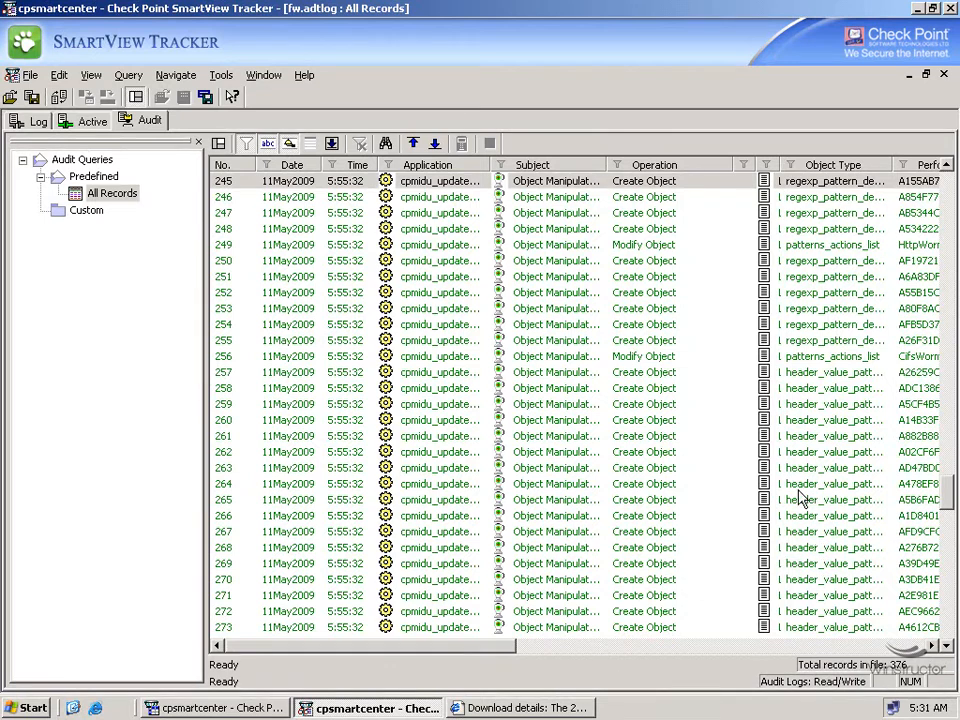
# Step: Switch to SmartDashboard and open the Log Servers settings in the properties of gateway cpgate-la
pyautogui.click(237, 710)
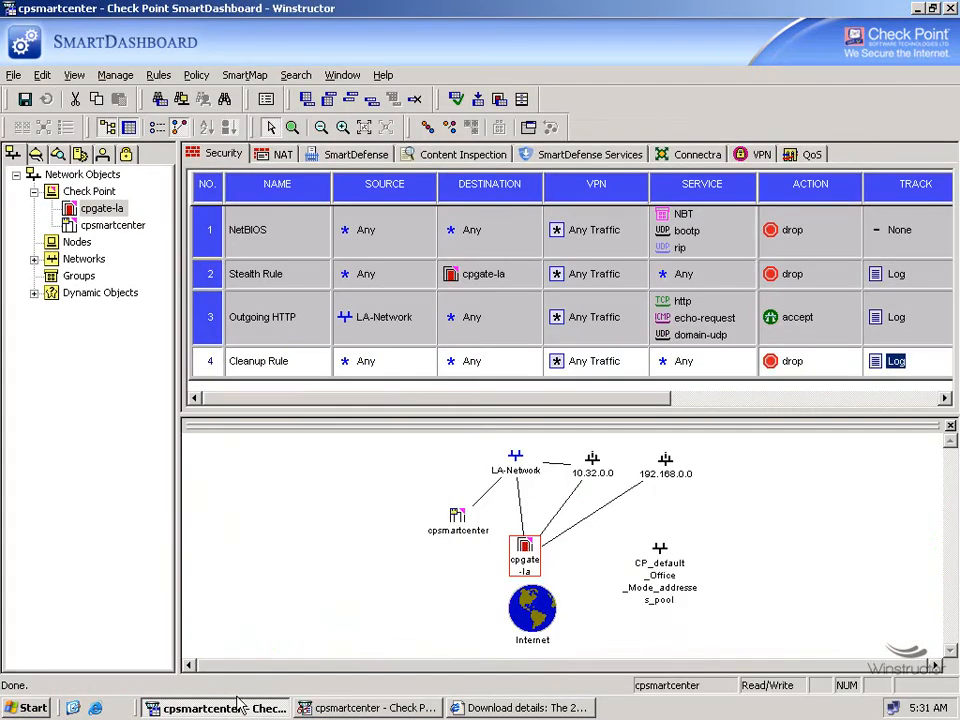
pyautogui.click(100, 210)
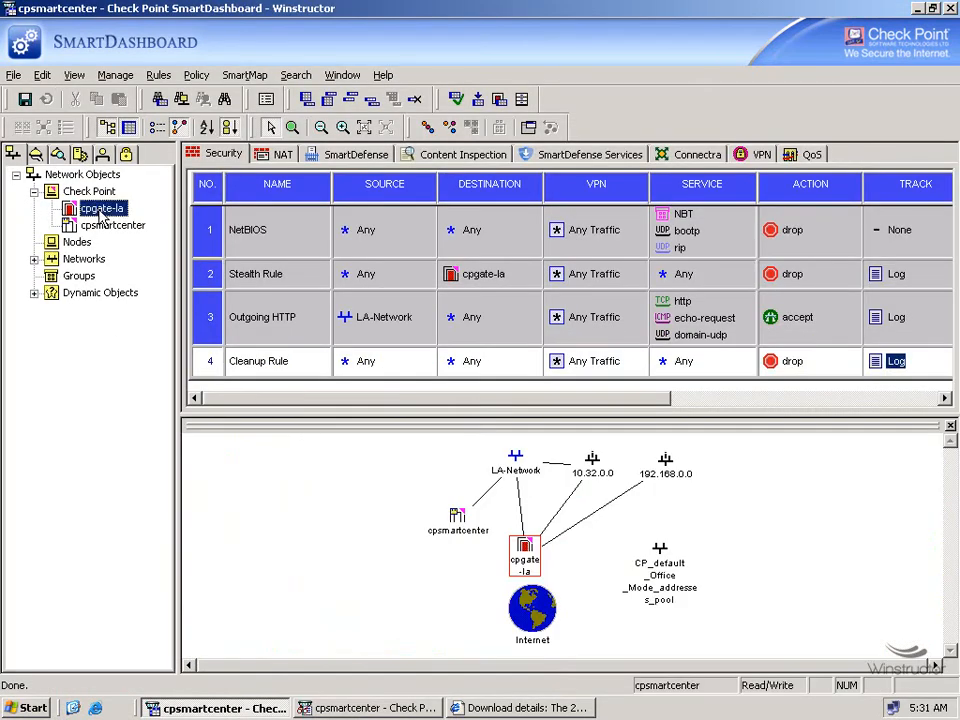
pyautogui.doubleClick(103, 213)
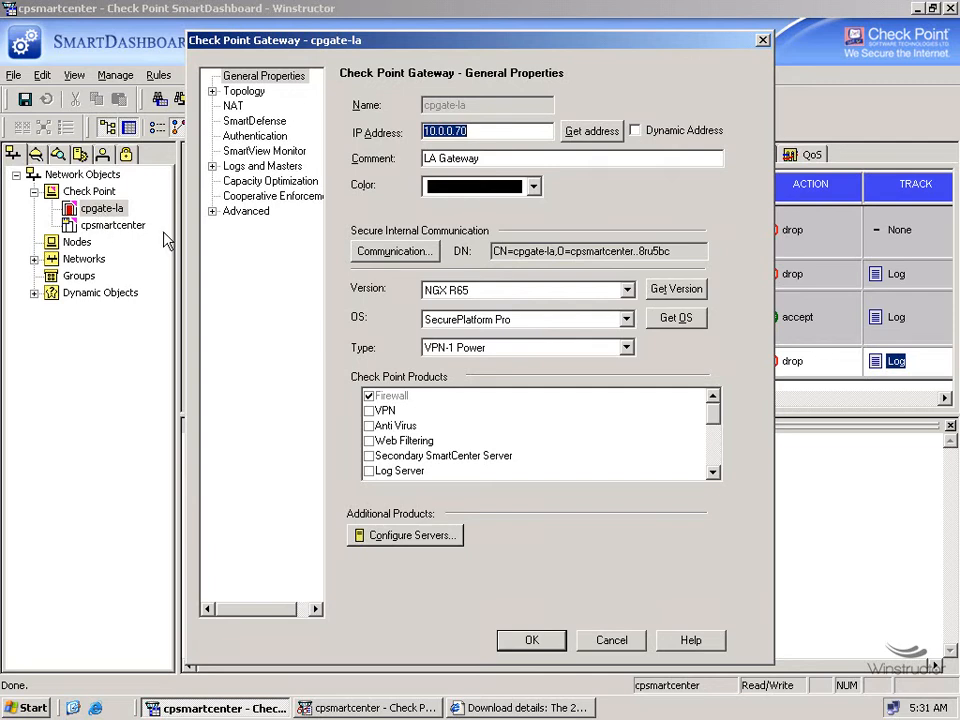
pyautogui.click(212, 166)
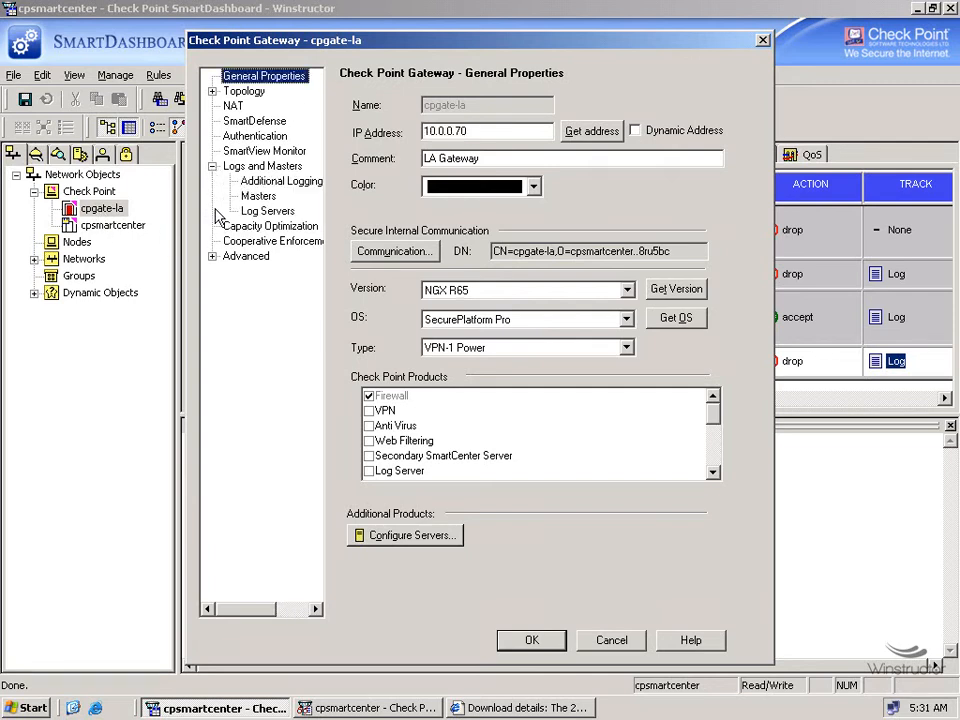
pyautogui.click(274, 212)
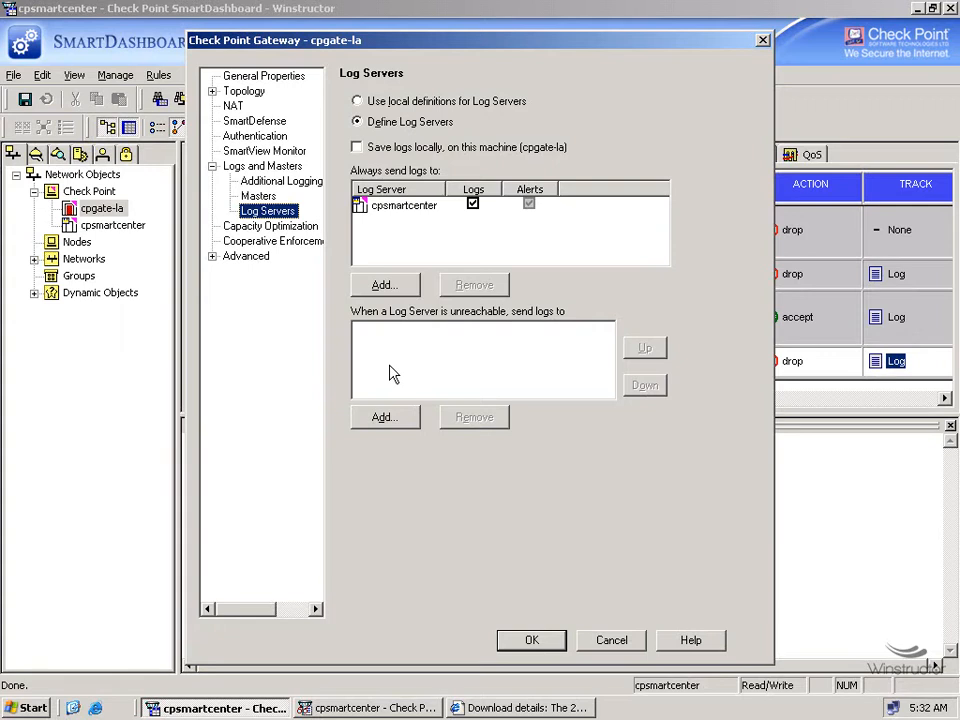
# Step: Check which backup log servers are available for when a log server is unreachable, and open cpgate-la's local log file settings
pyautogui.click(395, 422)
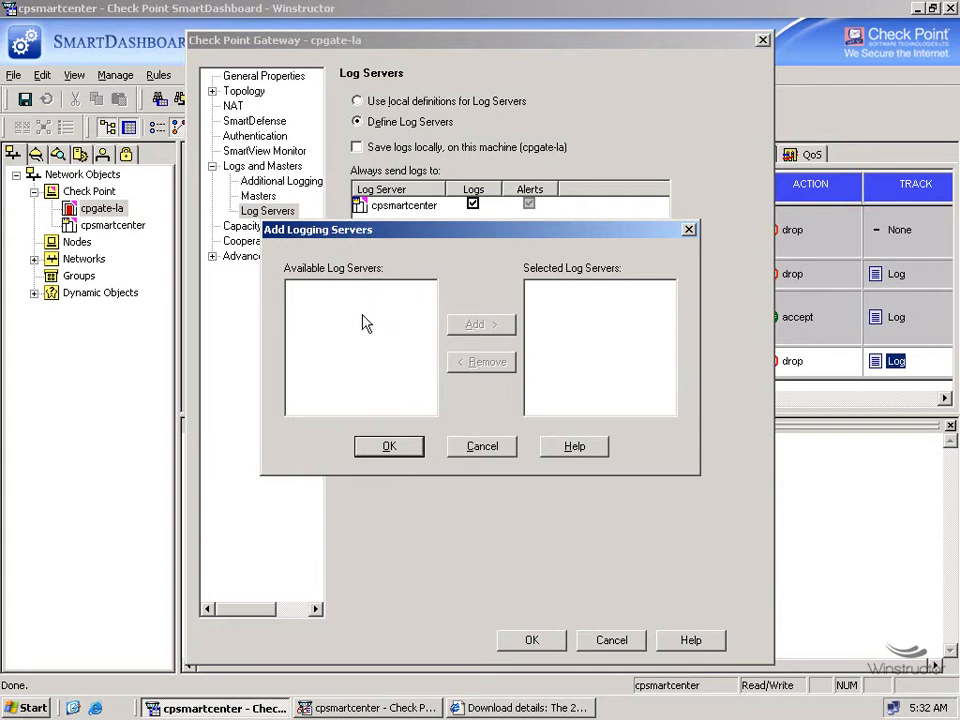
pyautogui.click(480, 450)
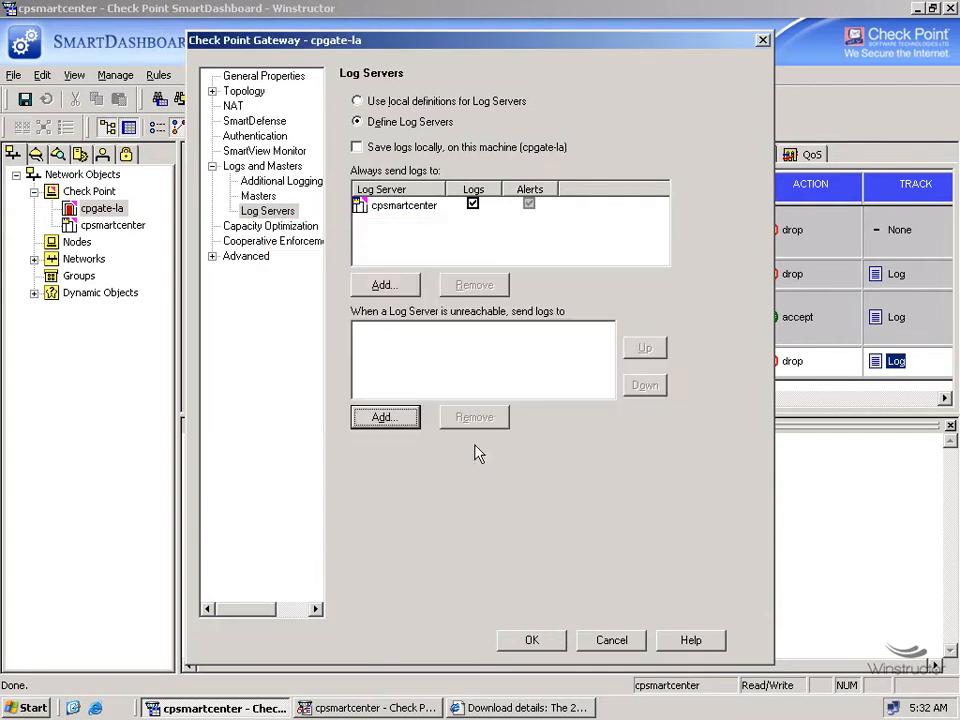
pyautogui.click(258, 168)
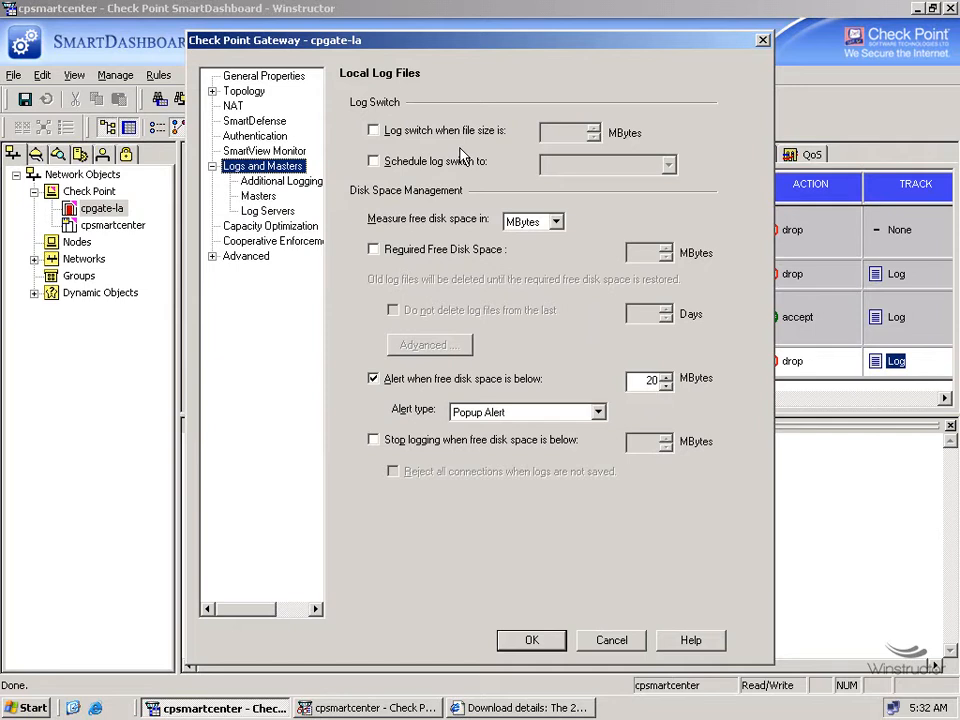
# Step: Try the log switch by file size on cpgate-la and turn it back off
pyautogui.click(410, 134)
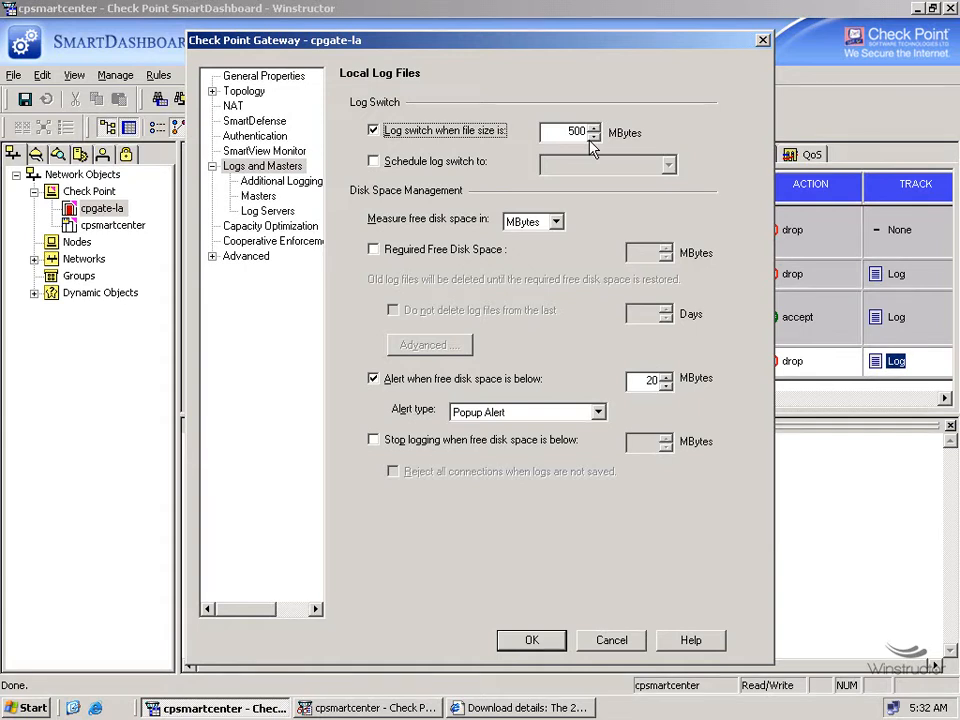
pyautogui.doubleClick(551, 131)
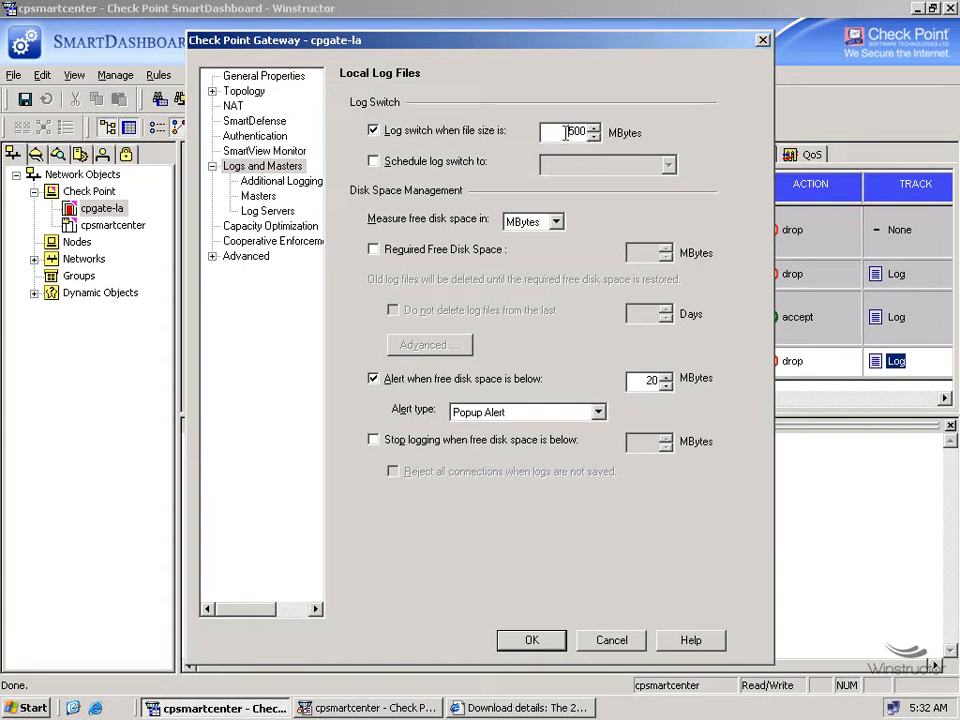
pyautogui.click(413, 131)
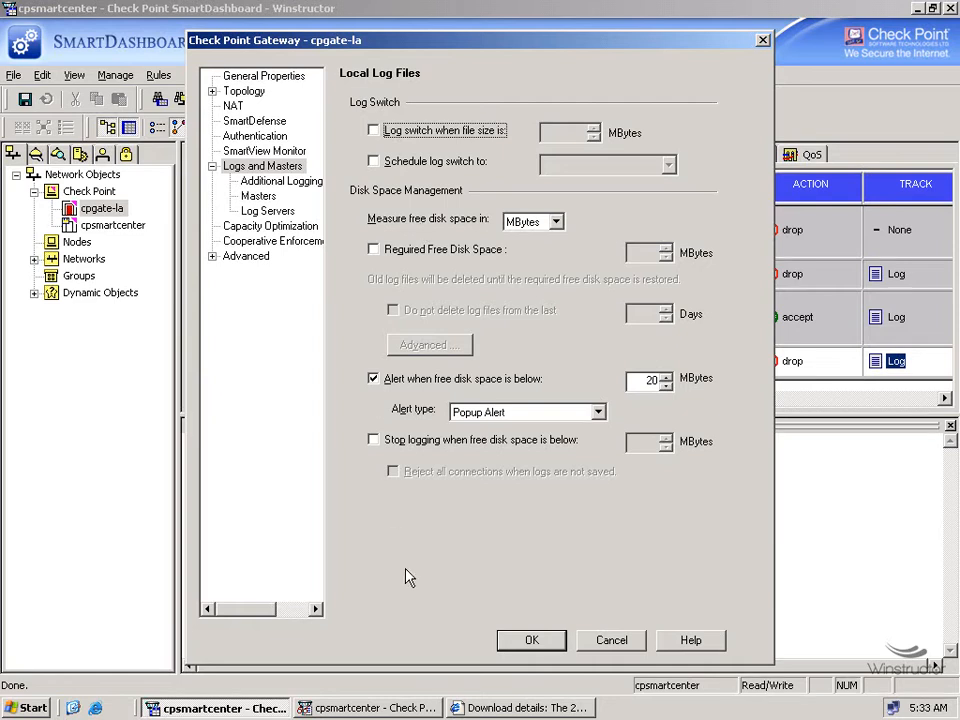
# Step: In SmartView Tracker, switch the active audit log file on cpsmartcenter using the default file name and acknowledge the save message
pyautogui.click(390, 712)
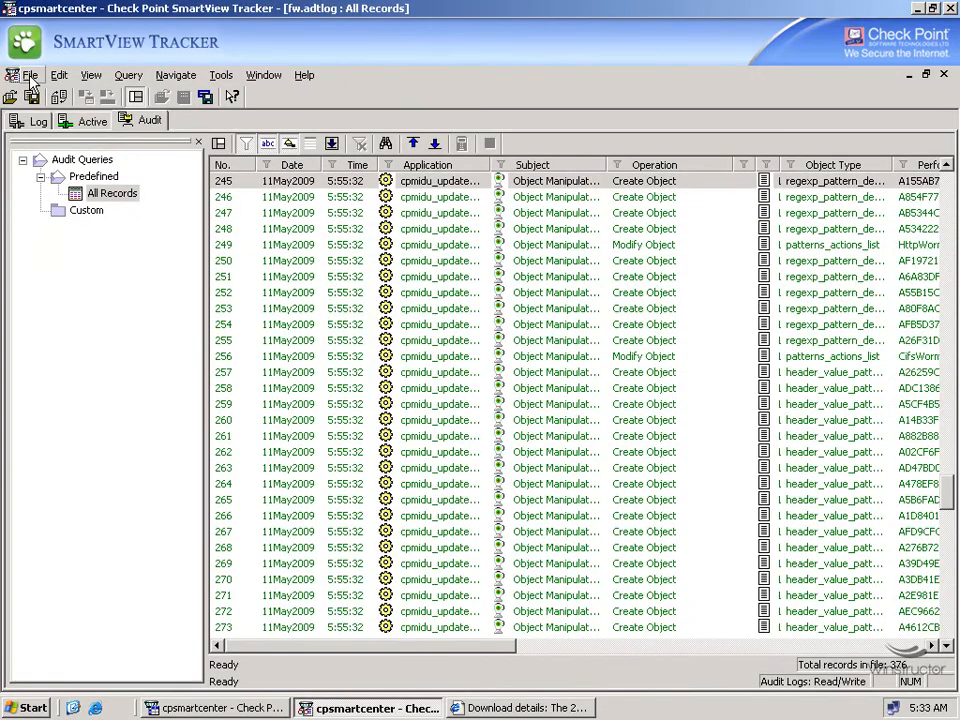
pyautogui.click(31, 76)
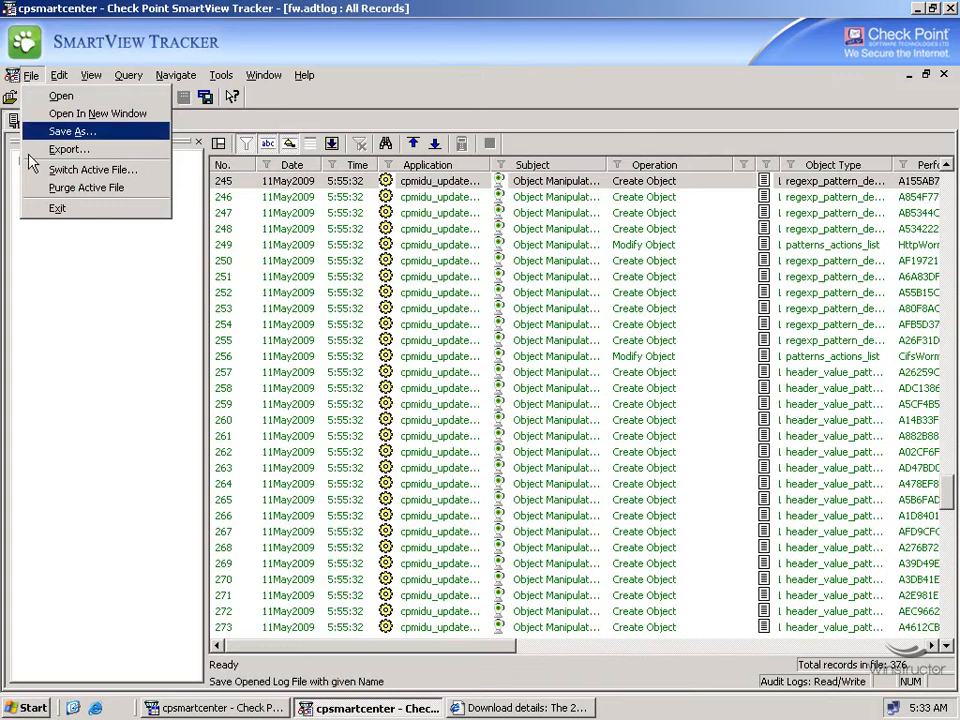
pyautogui.click(84, 172)
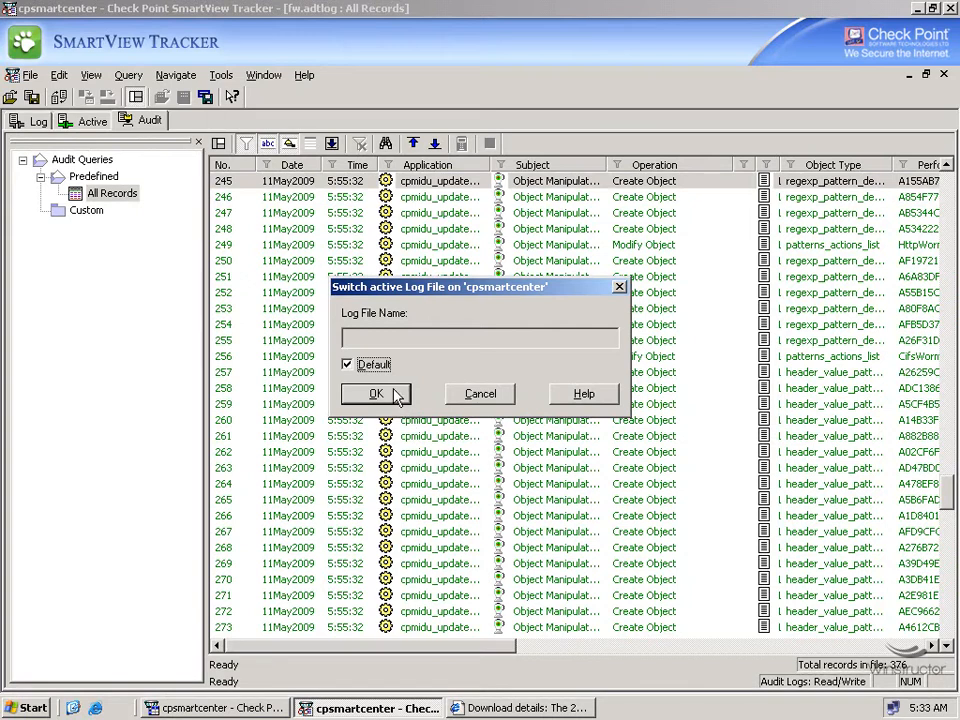
pyautogui.click(348, 366)
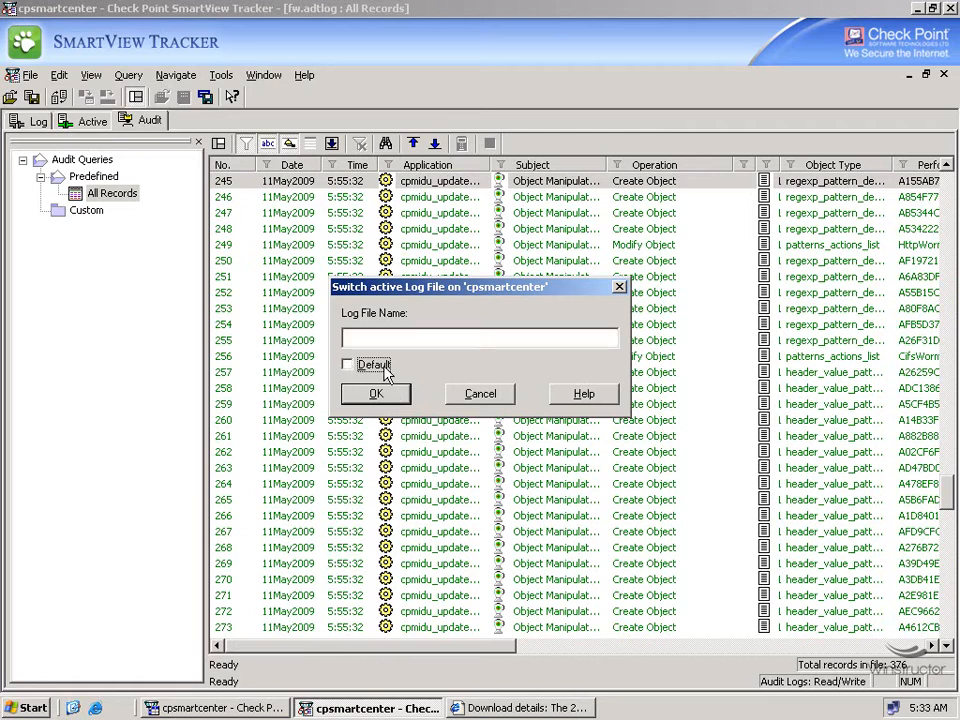
pyautogui.click(416, 336)
pyautogui.click(347, 365)
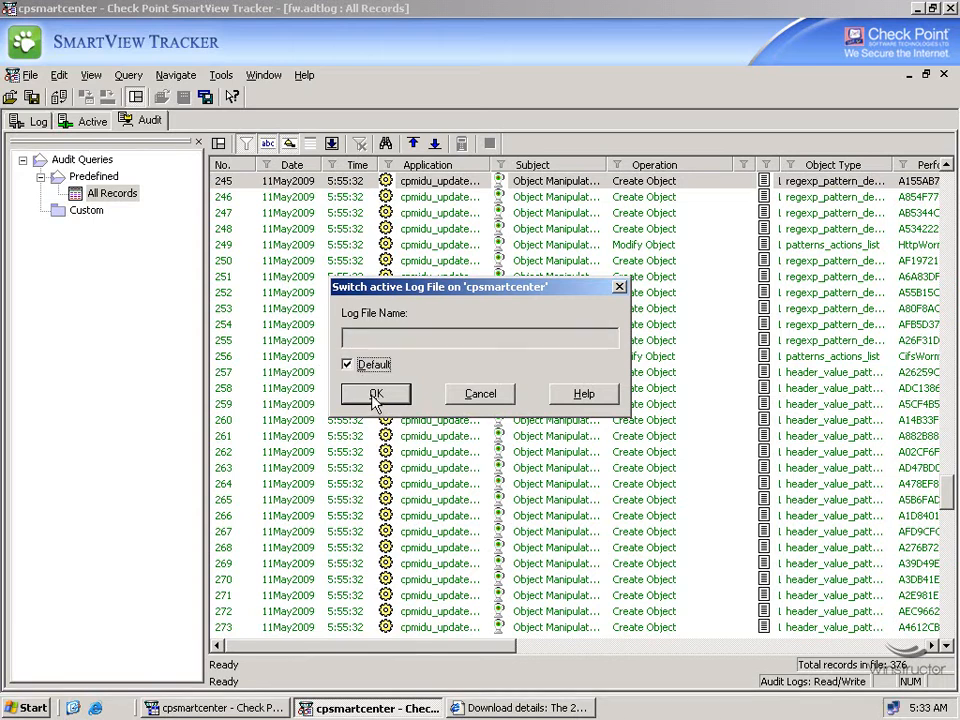
pyautogui.click(378, 396)
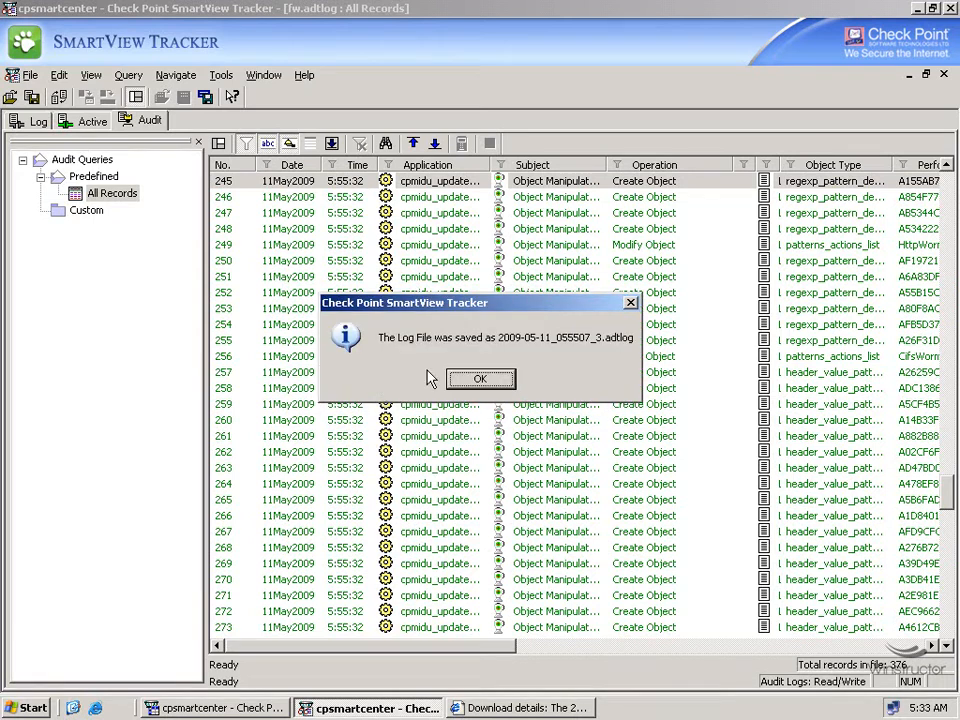
pyautogui.click(505, 380)
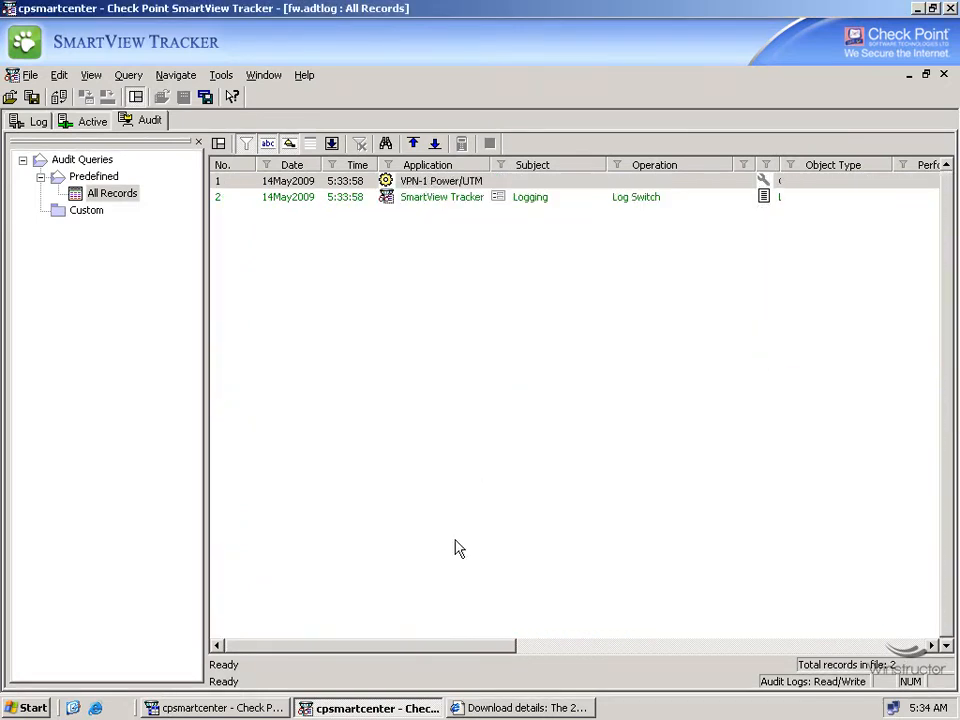
# Step: In SmartDashboard, keep cpgate-la's free disk space measured in MBytes and enable Required Free Disk Space at 45 MBytes
pyautogui.click(268, 710)
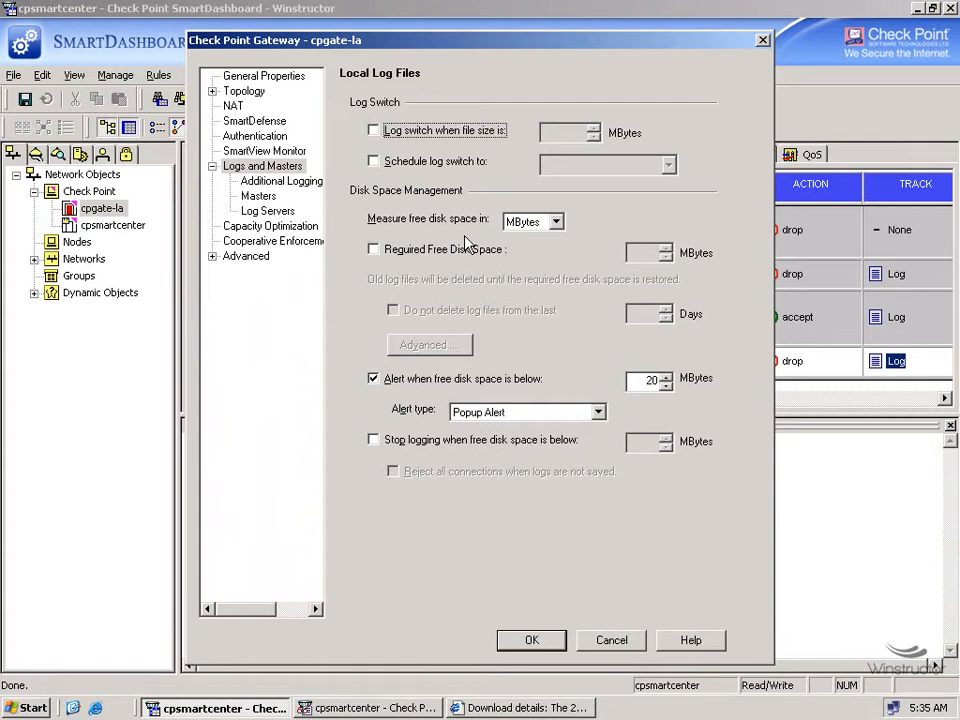
pyautogui.click(540, 222)
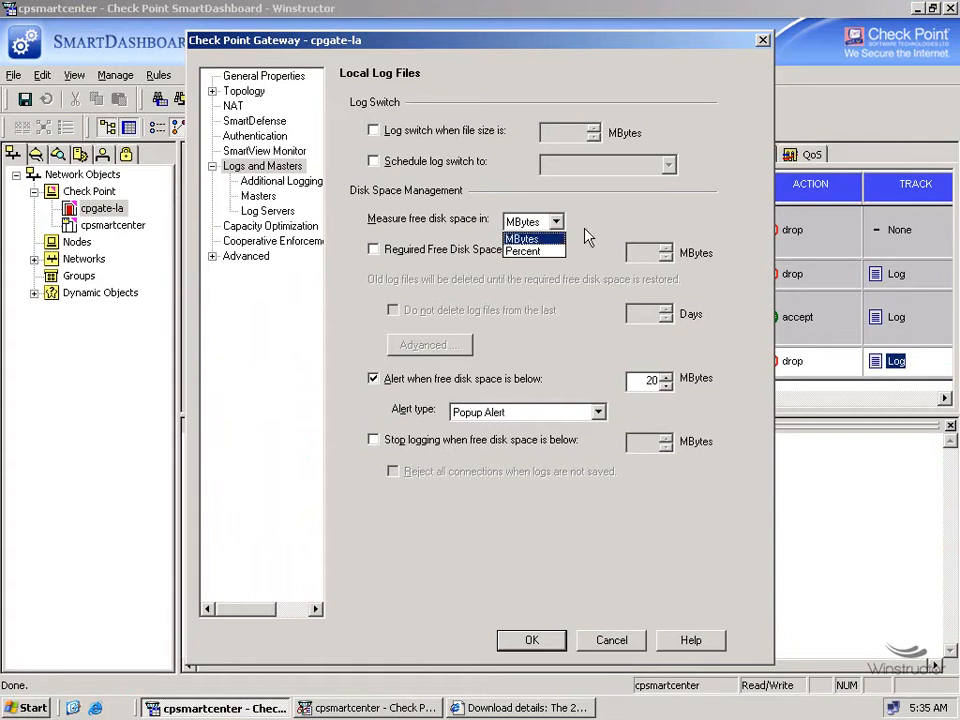
pyautogui.click(522, 239)
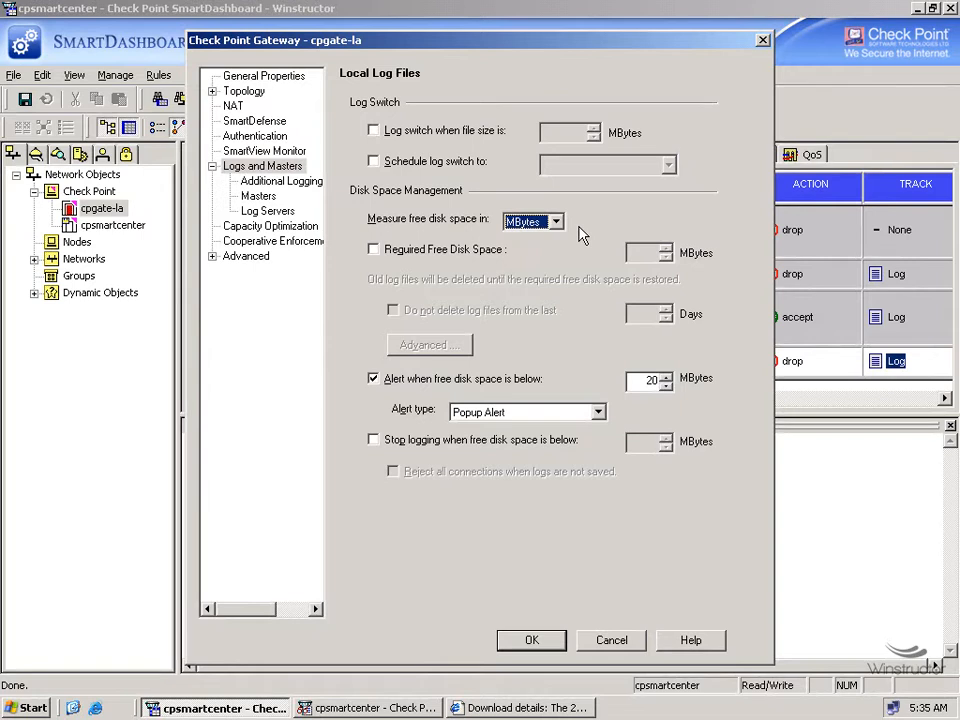
pyautogui.click(488, 256)
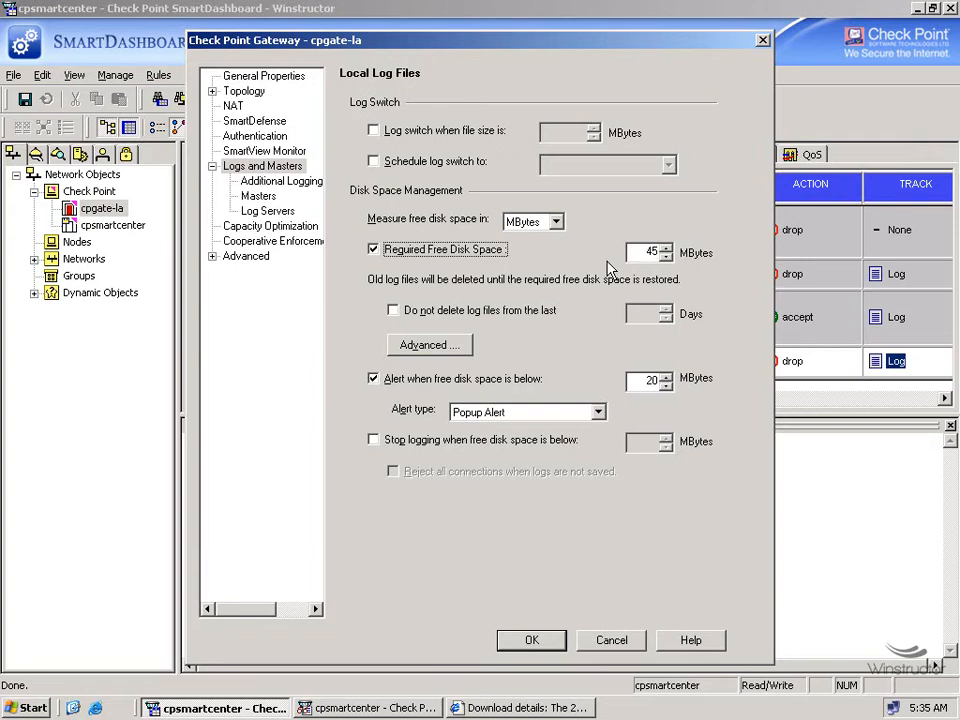
pyautogui.press('Tab')
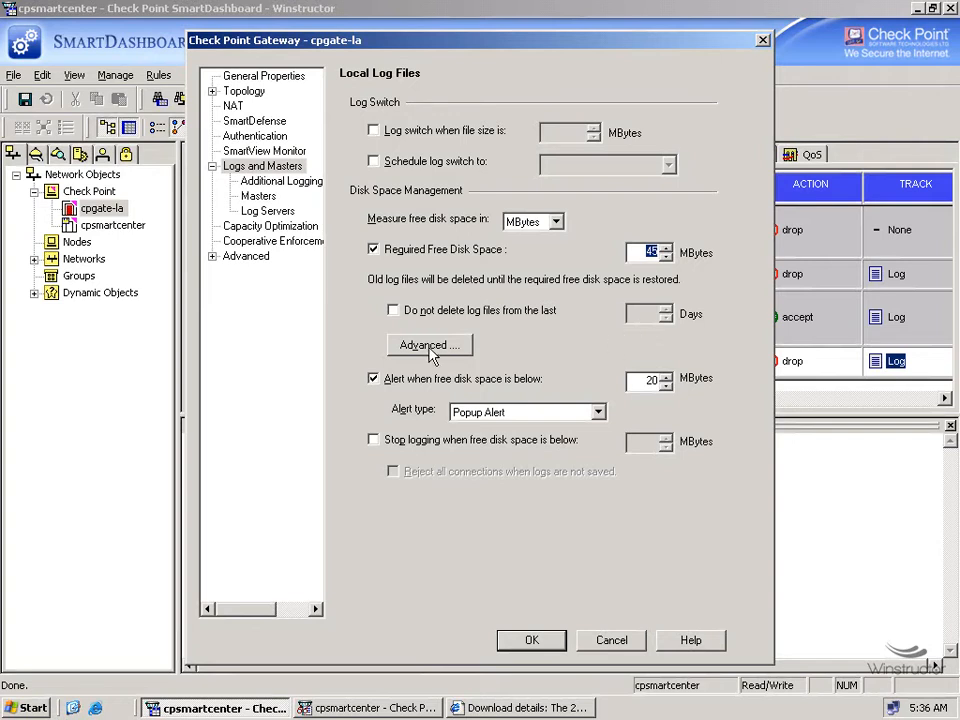
# Step: Examine cpgate-la's advanced log deletion settings, the low-disk-space alert types and the additional logging configuration without changing them
pyautogui.click(430, 345)
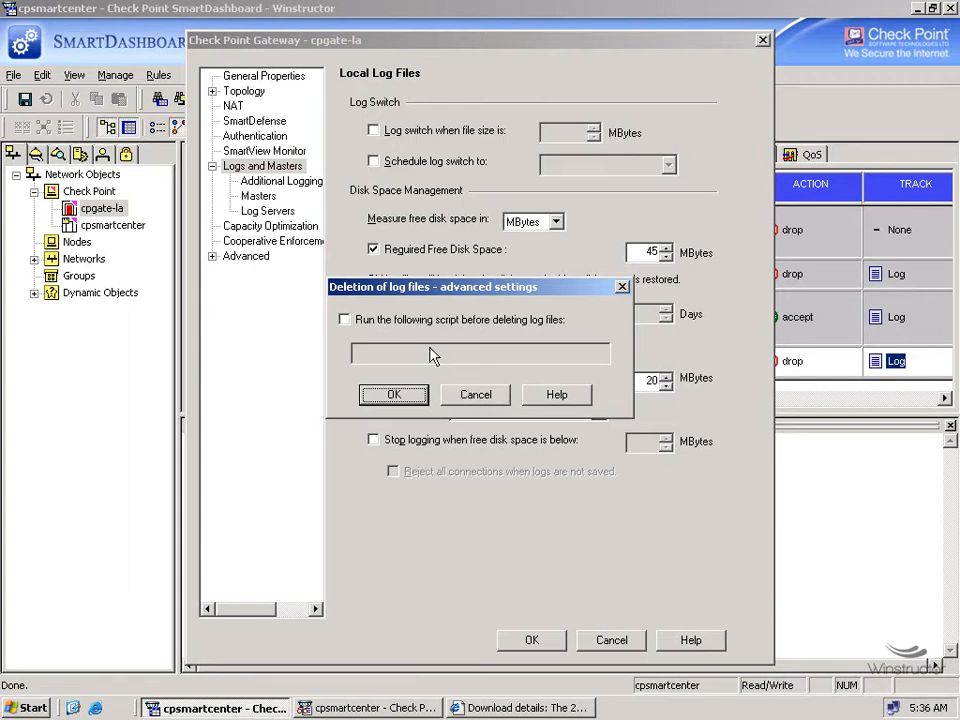
pyautogui.click(482, 395)
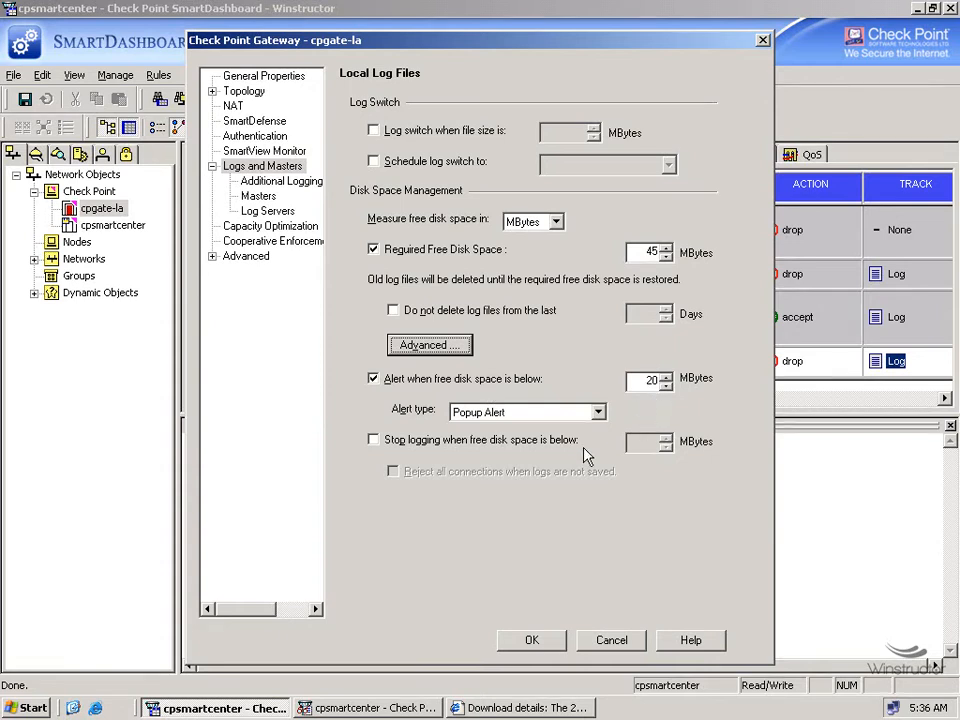
pyautogui.click(520, 418)
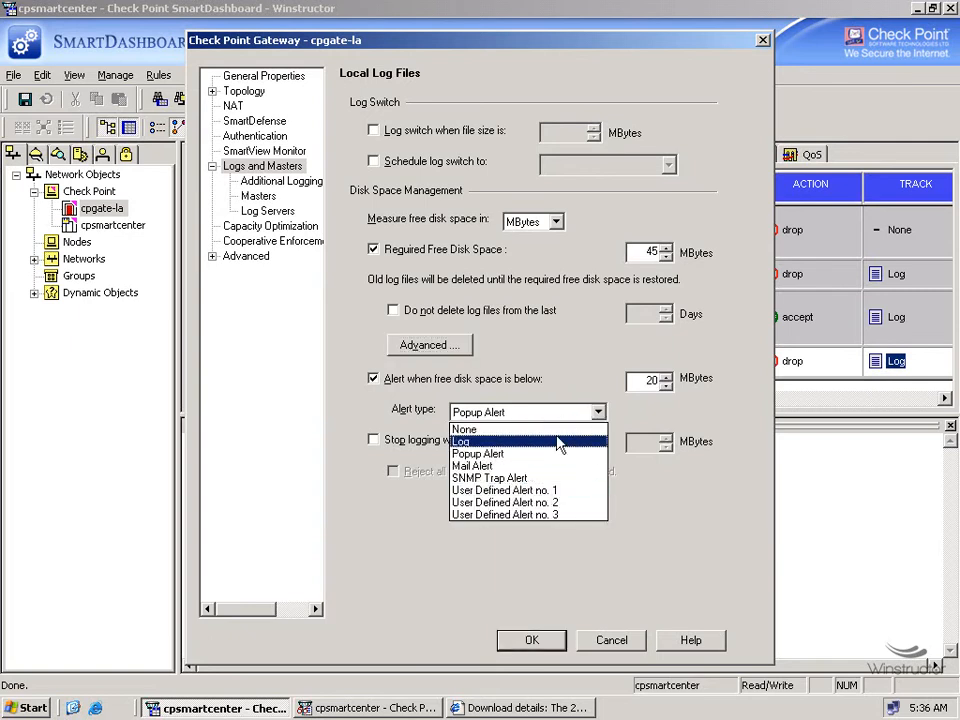
pyautogui.click(657, 406)
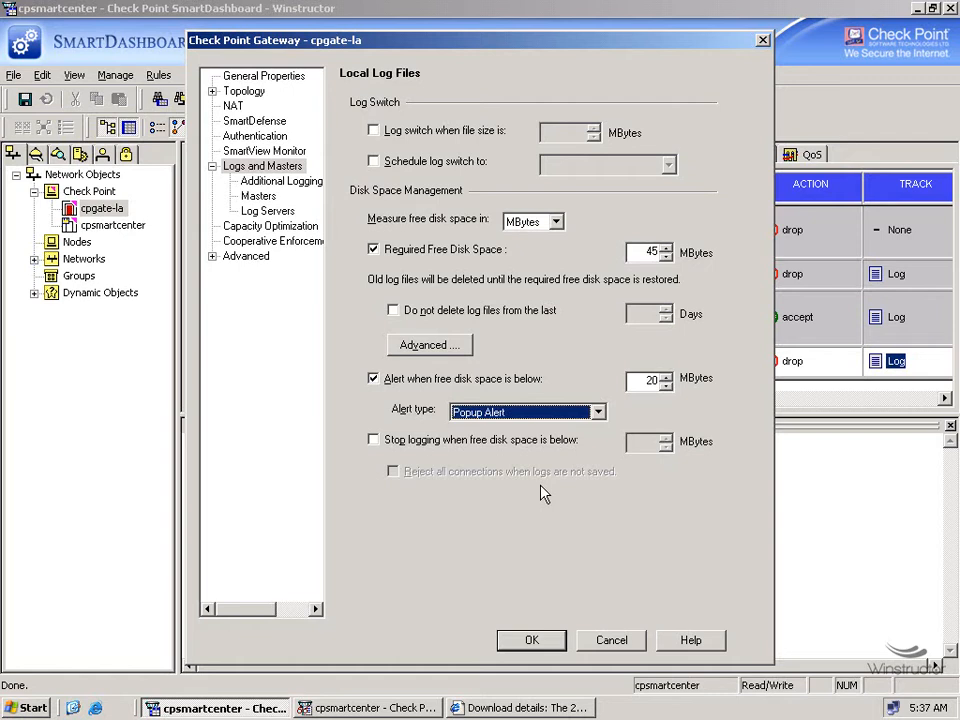
pyautogui.click(257, 187)
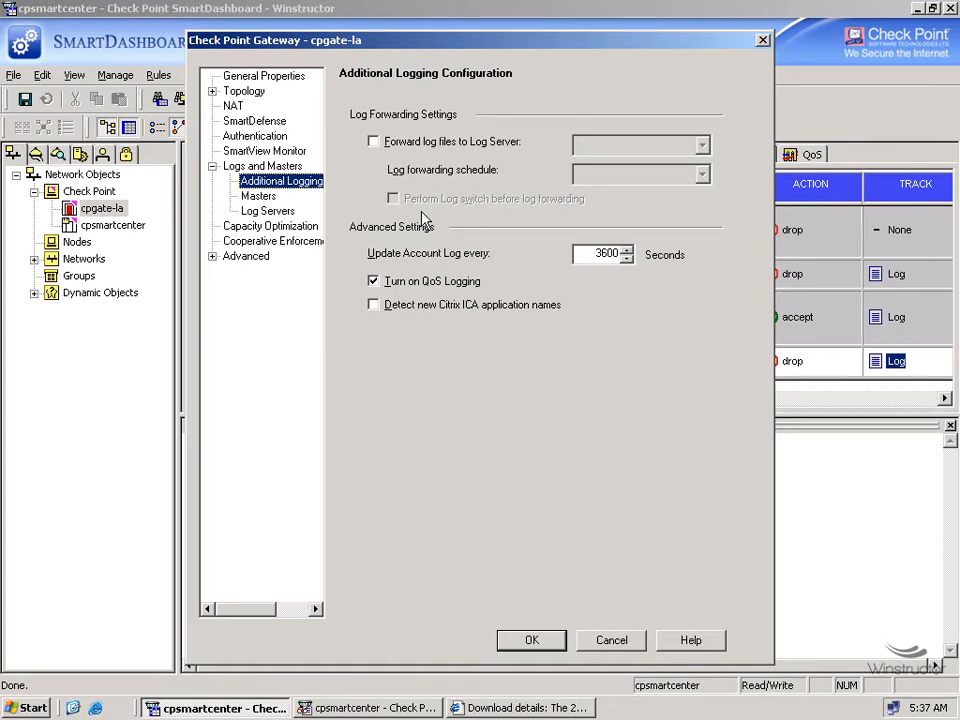
# Step: In SmartView Tracker's Log mode, show the FireWall query and export its records to My Documents as a text file named mylog
pyautogui.click(403, 709)
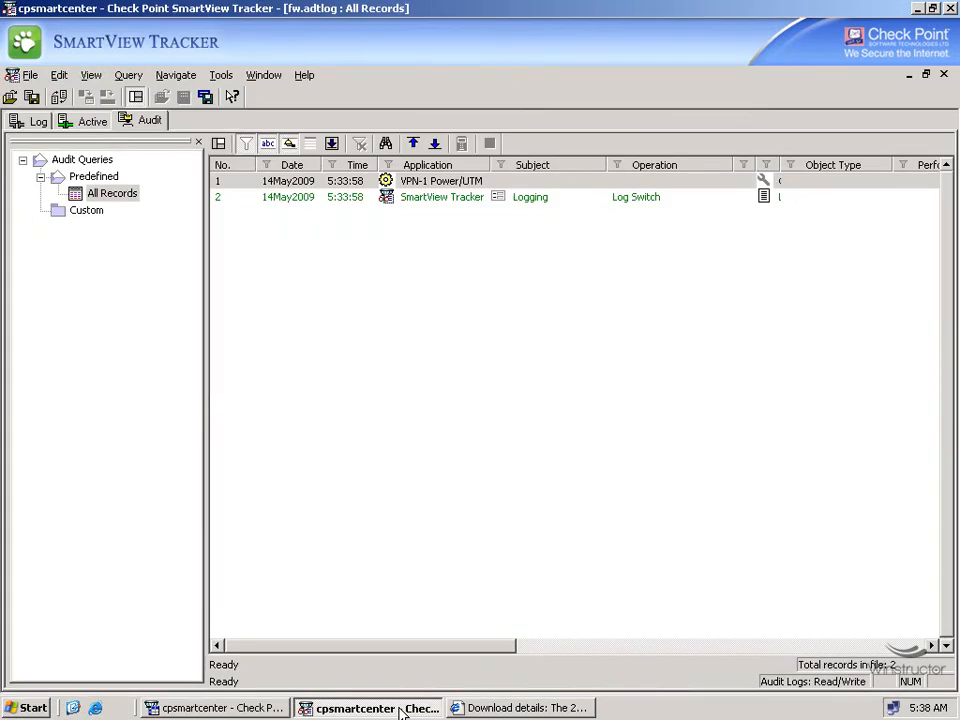
pyautogui.click(38, 122)
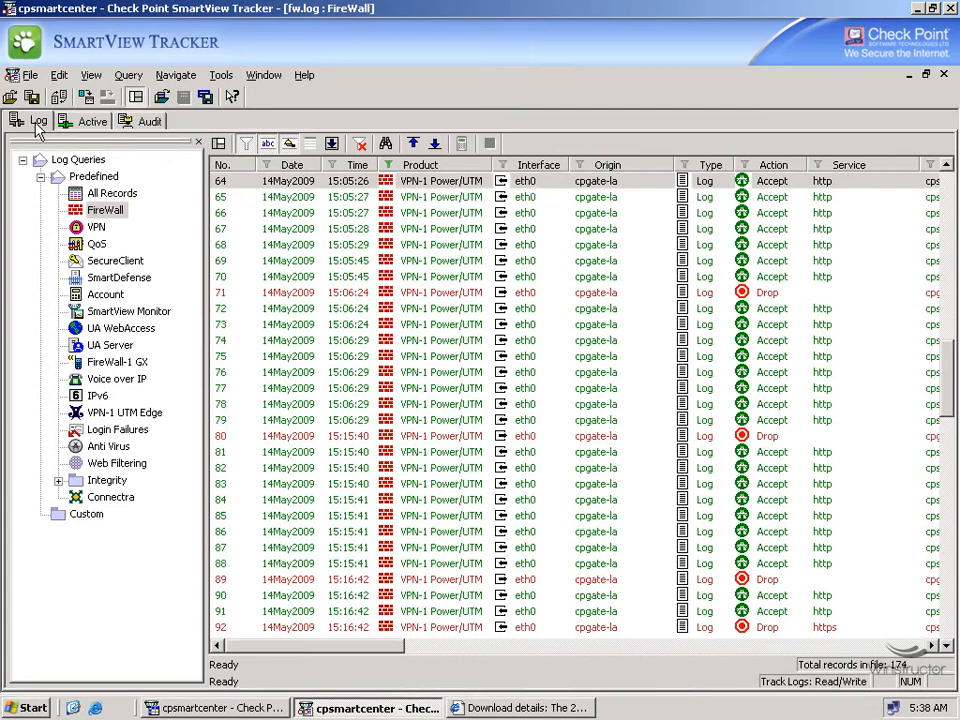
pyautogui.click(105, 210)
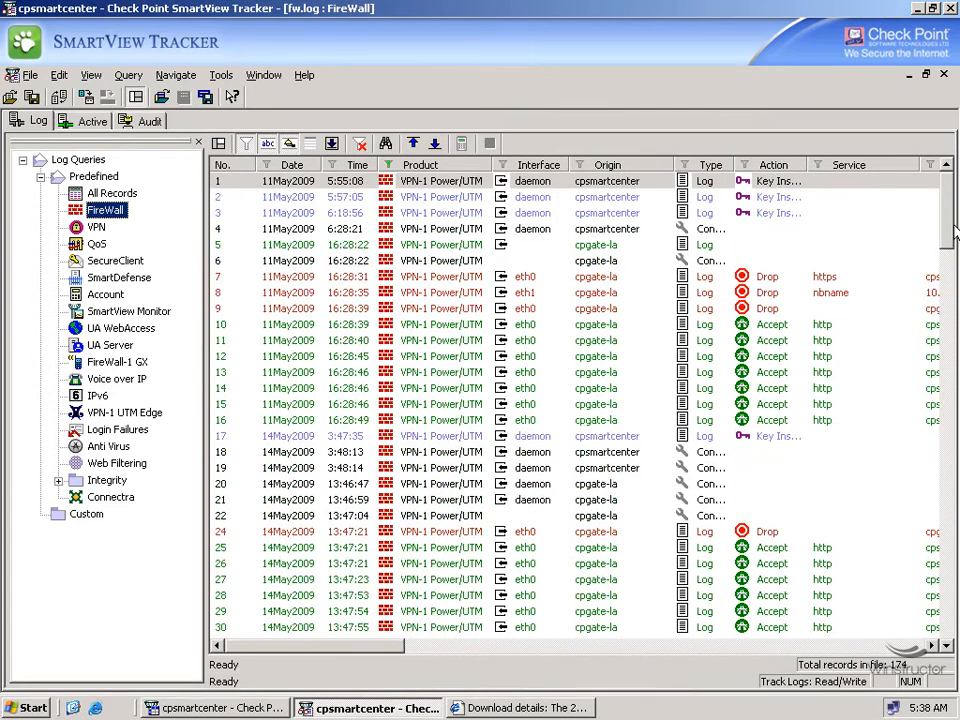
pyautogui.moveTo(953, 629); pyautogui.dragTo(952, 632)
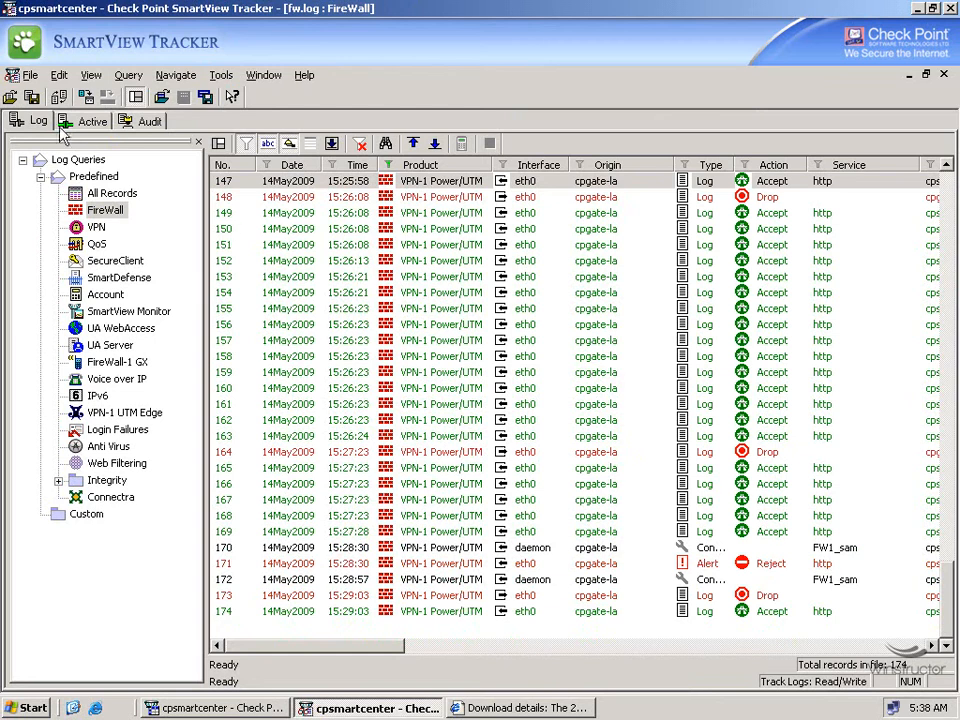
pyautogui.click(29, 80)
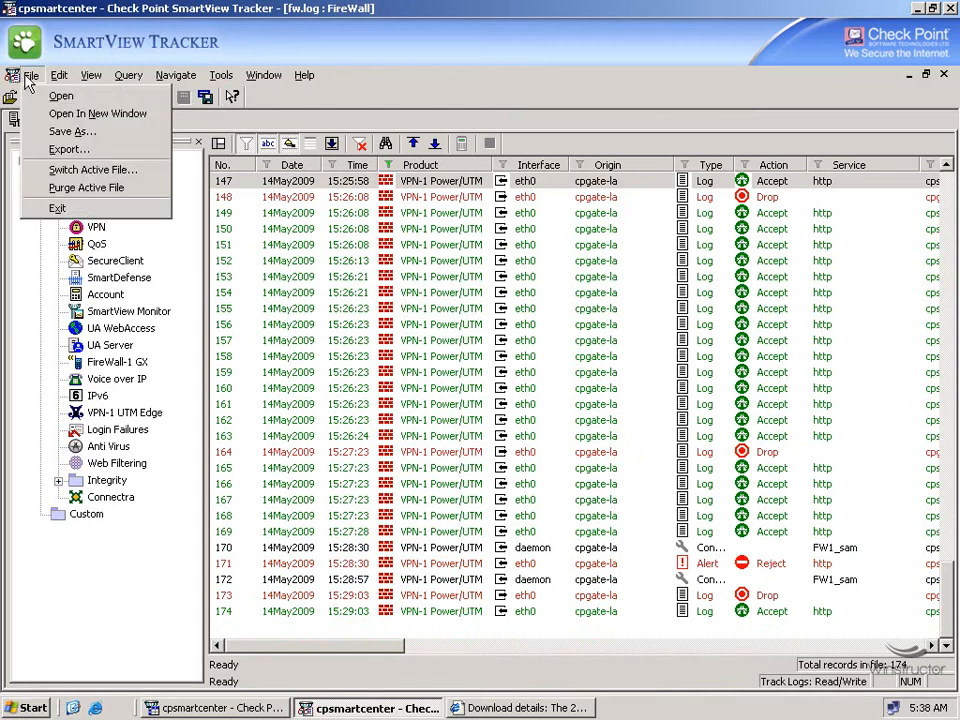
pyautogui.click(64, 149)
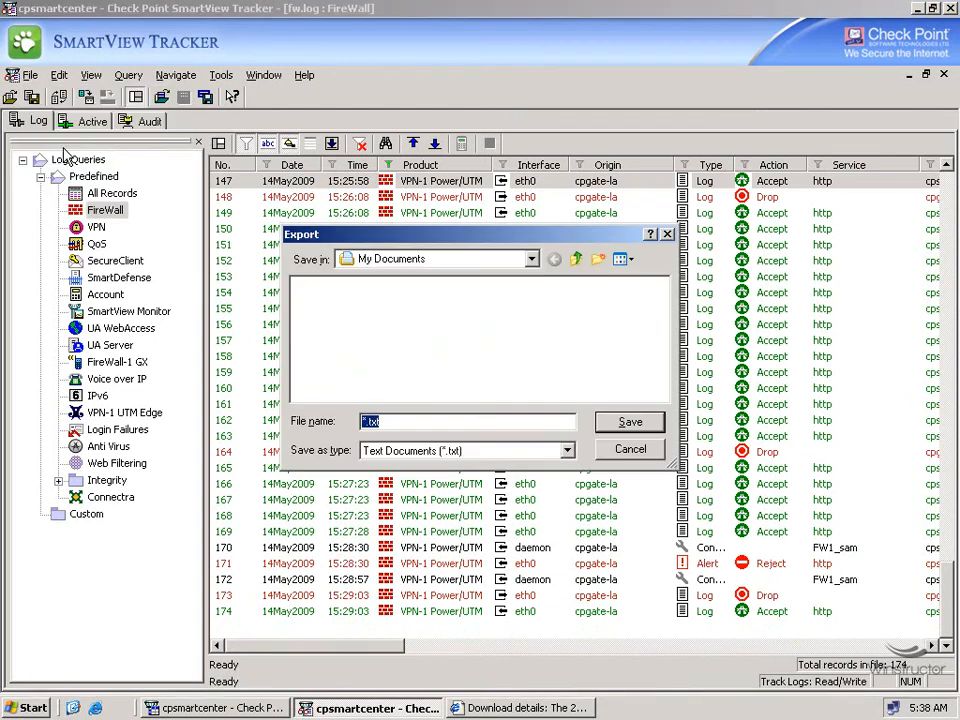
pyautogui.write('mylog')
pyautogui.click(631, 425)
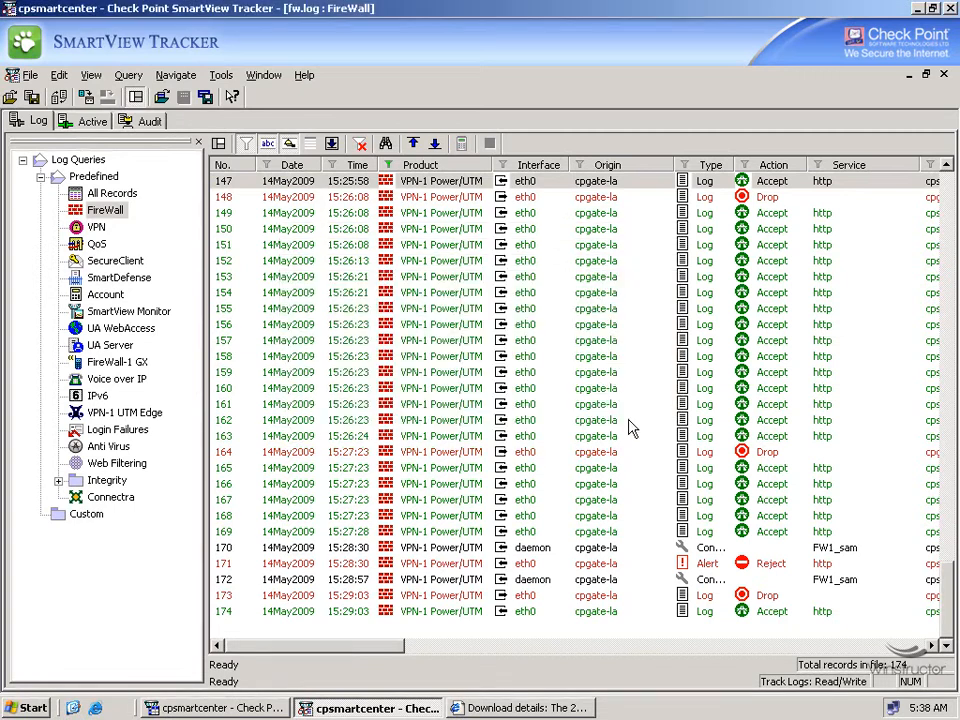
# Step: Open the exported mylog.txt from My Documents in Notepad and review its records through to the end
pyautogui.click(34, 708)
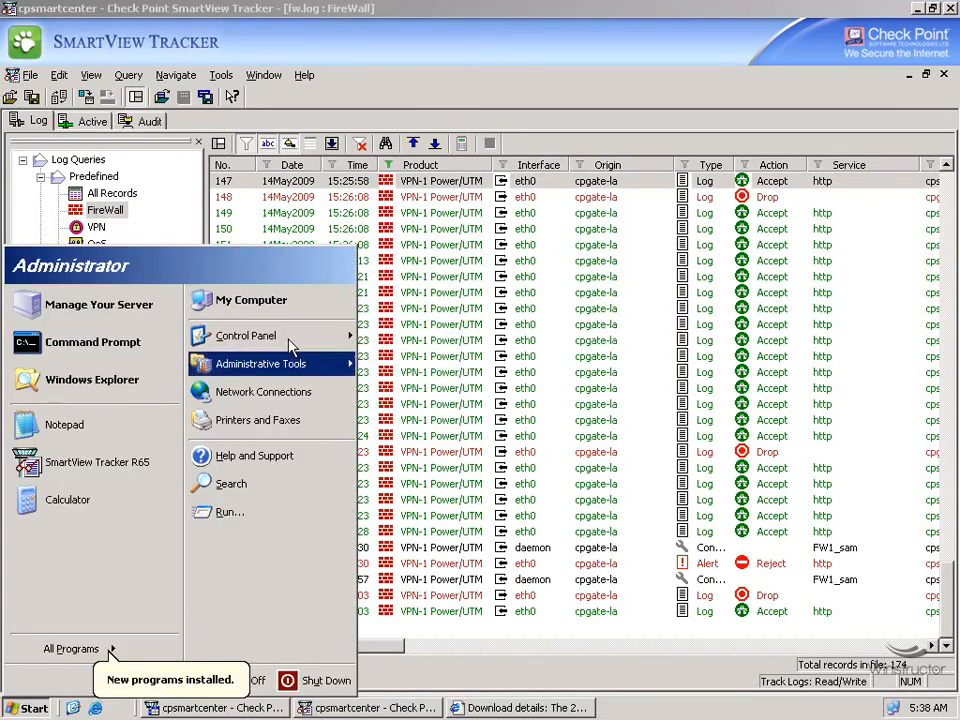
pyautogui.click(283, 297)
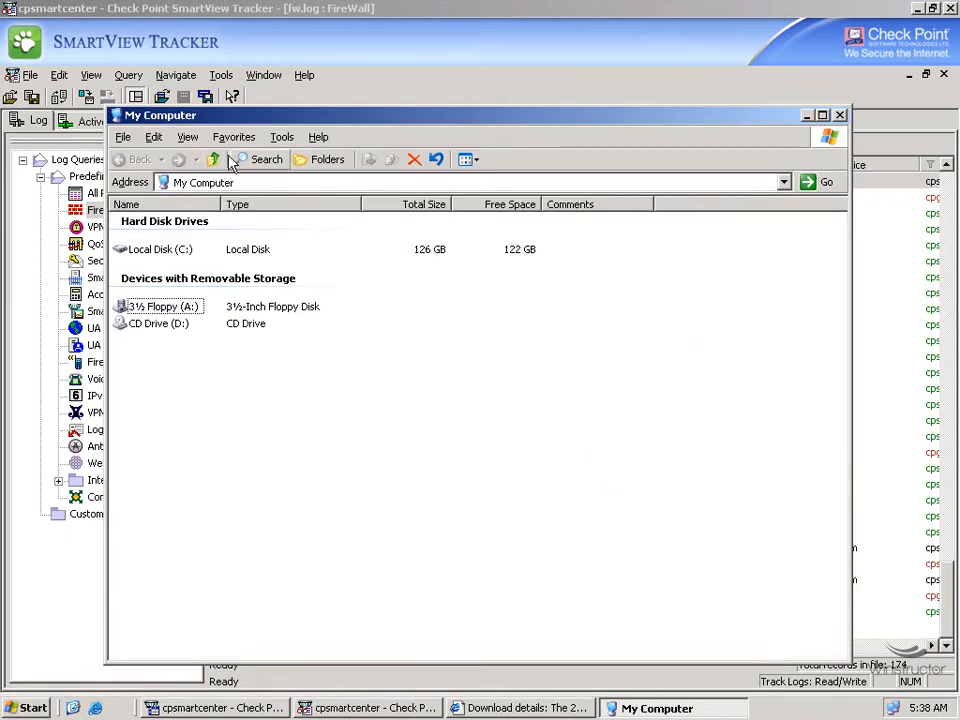
pyautogui.click(213, 159)
pyautogui.click(175, 220)
pyautogui.doubleClick(178, 218)
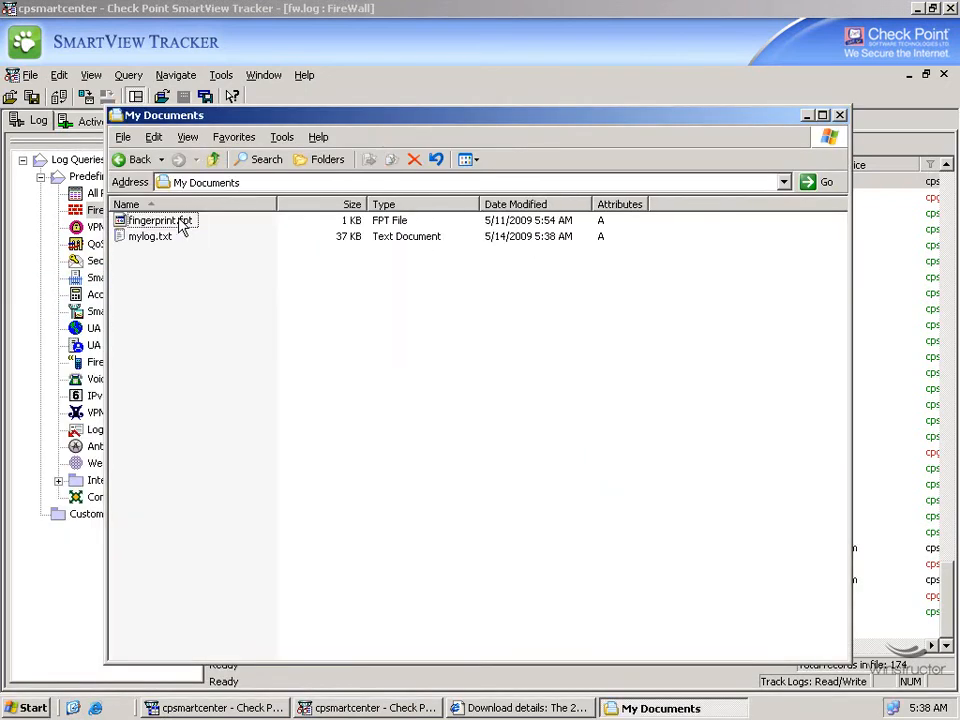
pyautogui.doubleClick(152, 242)
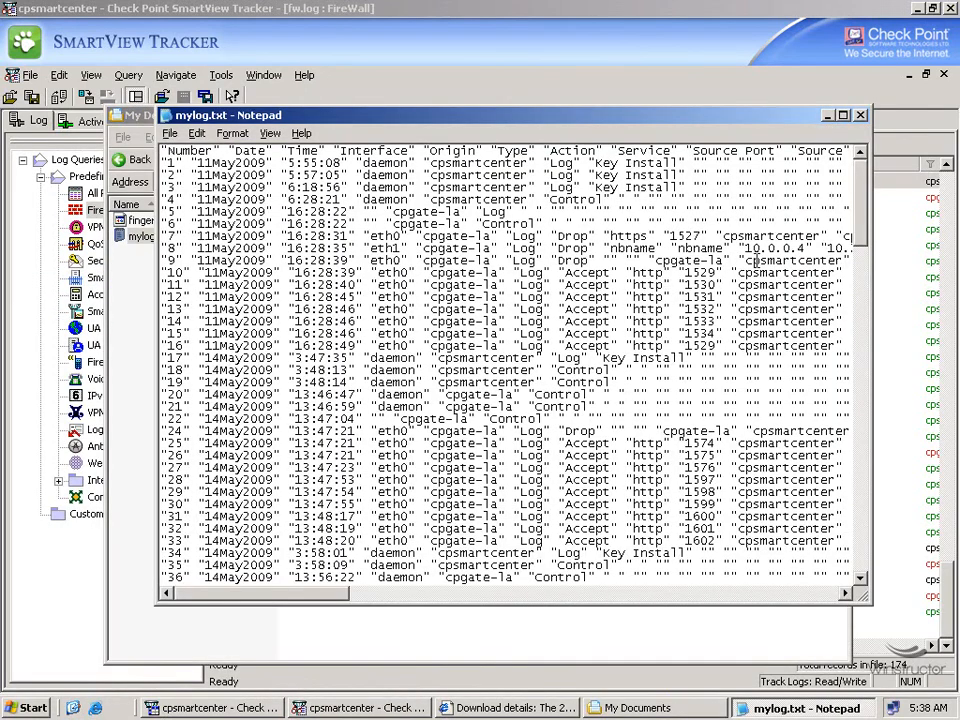
pyautogui.moveTo(861, 222); pyautogui.dragTo(868, 549)
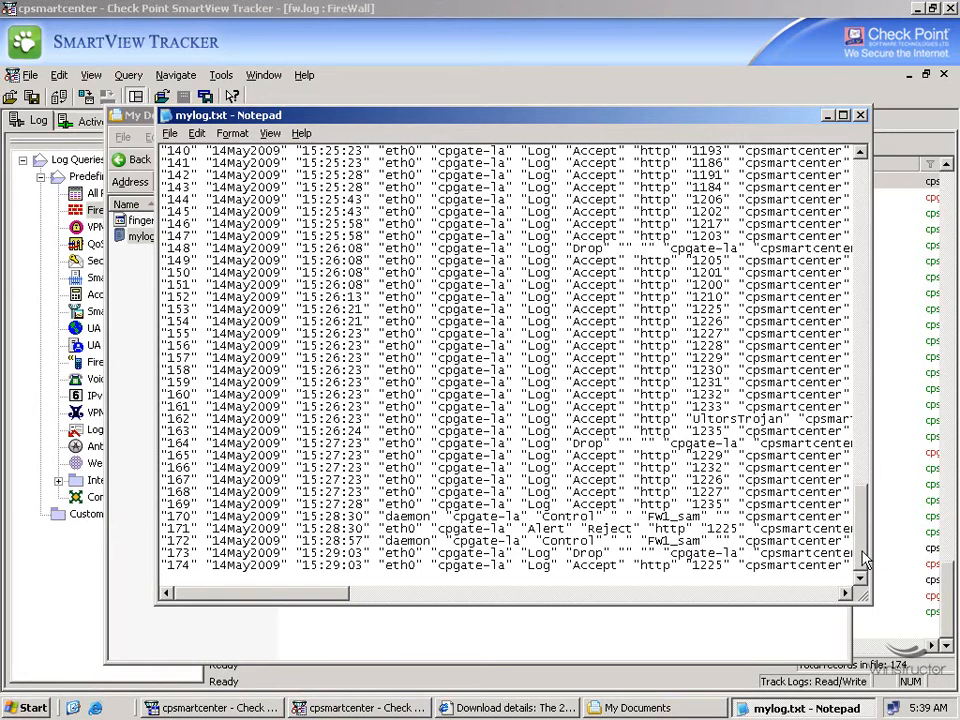
# Step: Switch back to SmartView Tracker and launch SmartView Monitor from it
pyautogui.click(375, 708)
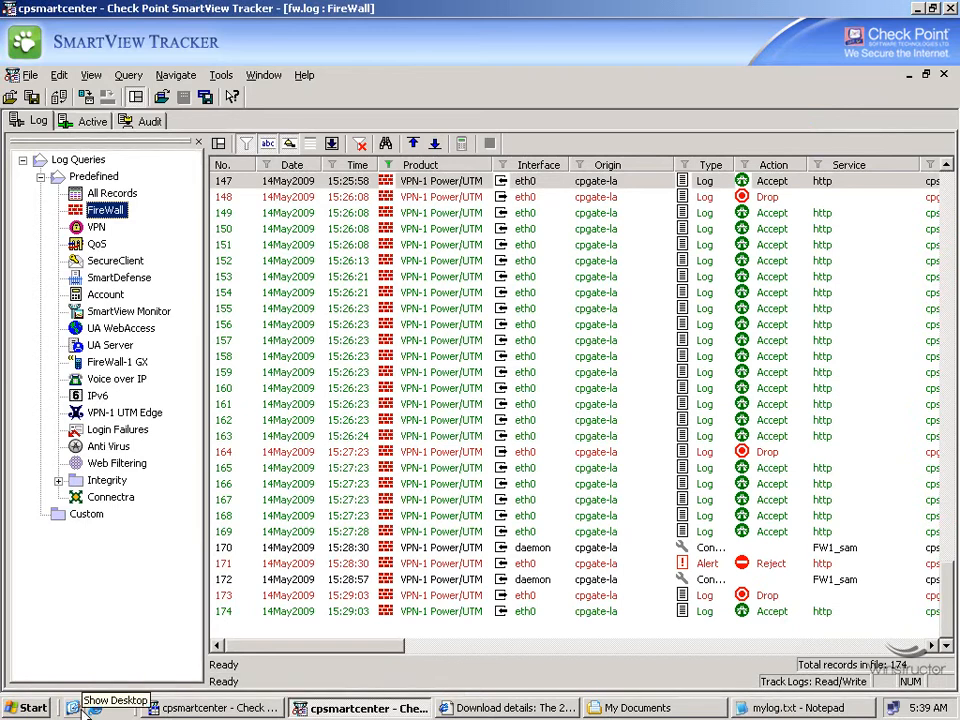
pyautogui.click(75, 709)
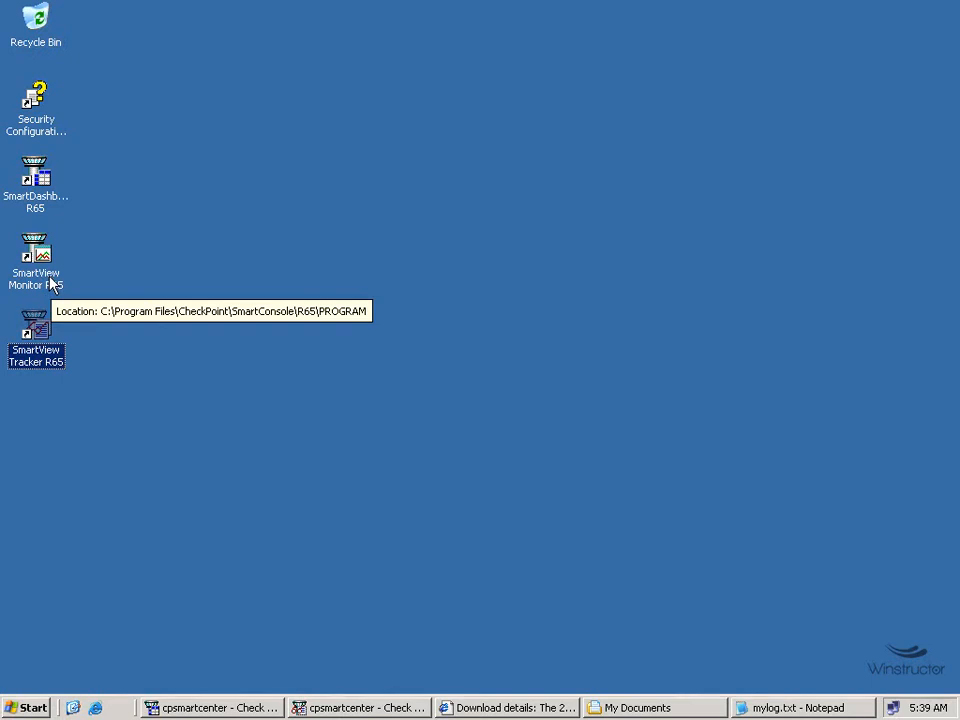
pyautogui.click(349, 707)
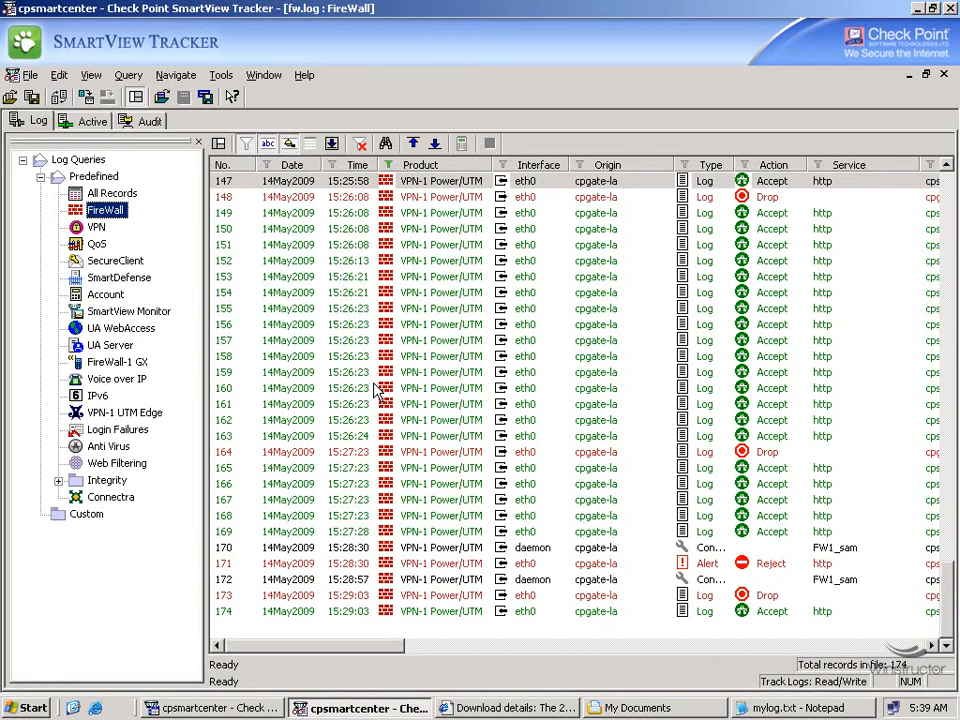
pyautogui.click(266, 76)
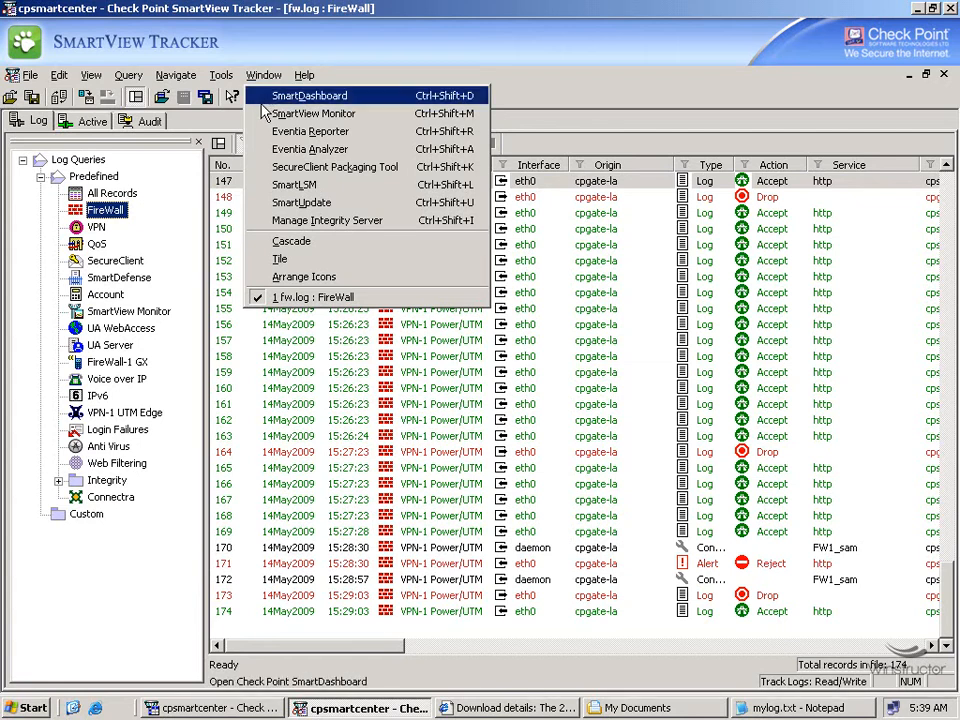
pyautogui.click(357, 116)
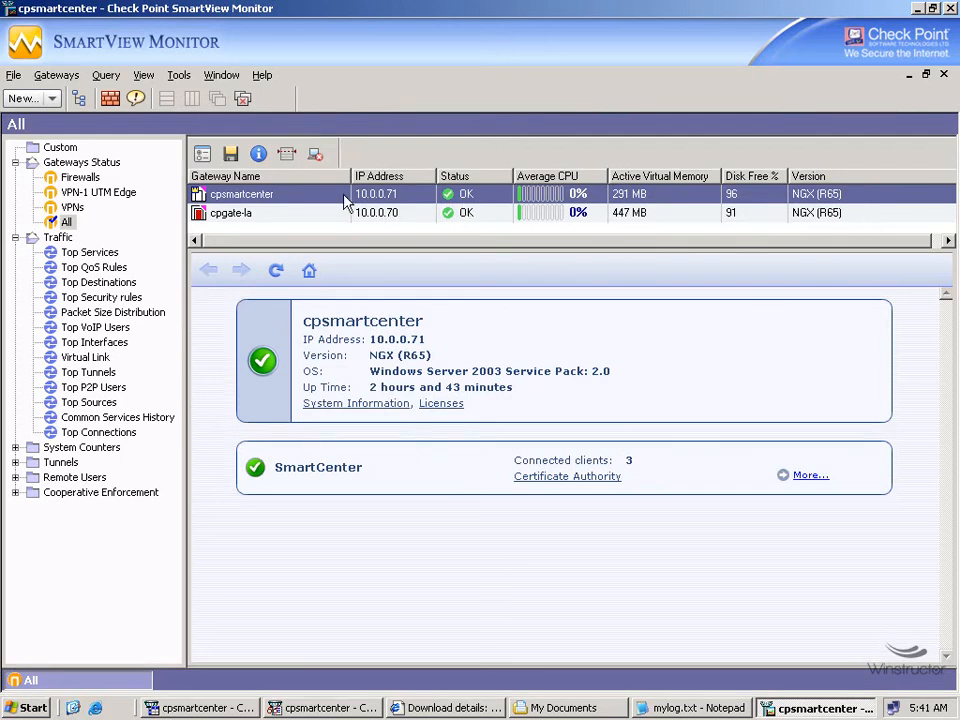
# Step: Examine cpgate-la's gateway status, its installed security policy and the detailed Firewall information
pyautogui.click(262, 216)
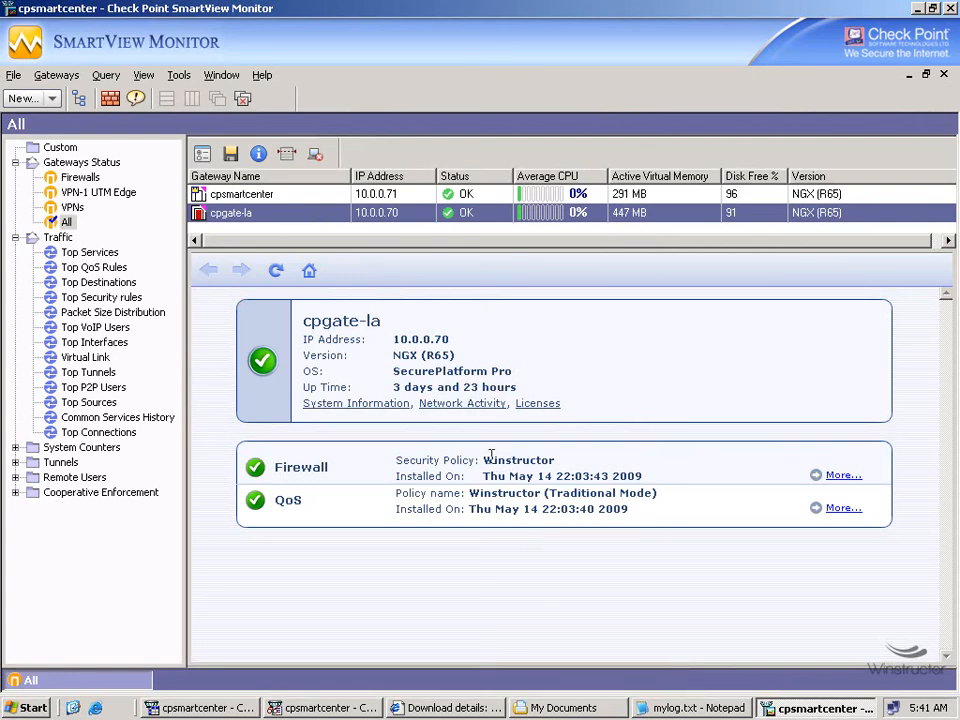
pyautogui.moveTo(485, 460); pyautogui.dragTo(555, 461)
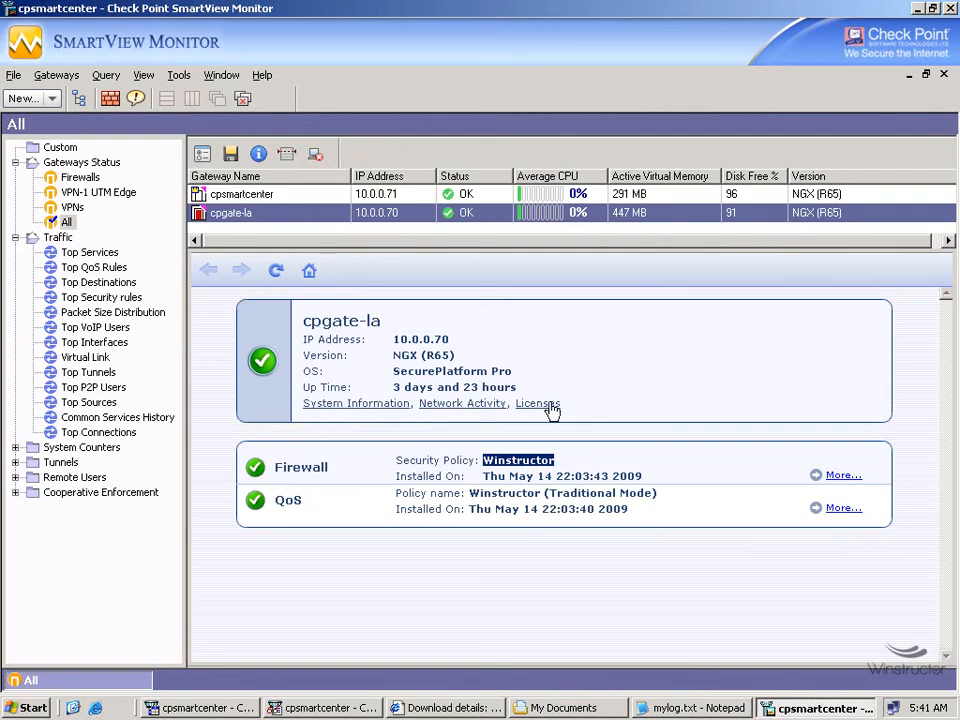
pyautogui.click(843, 476)
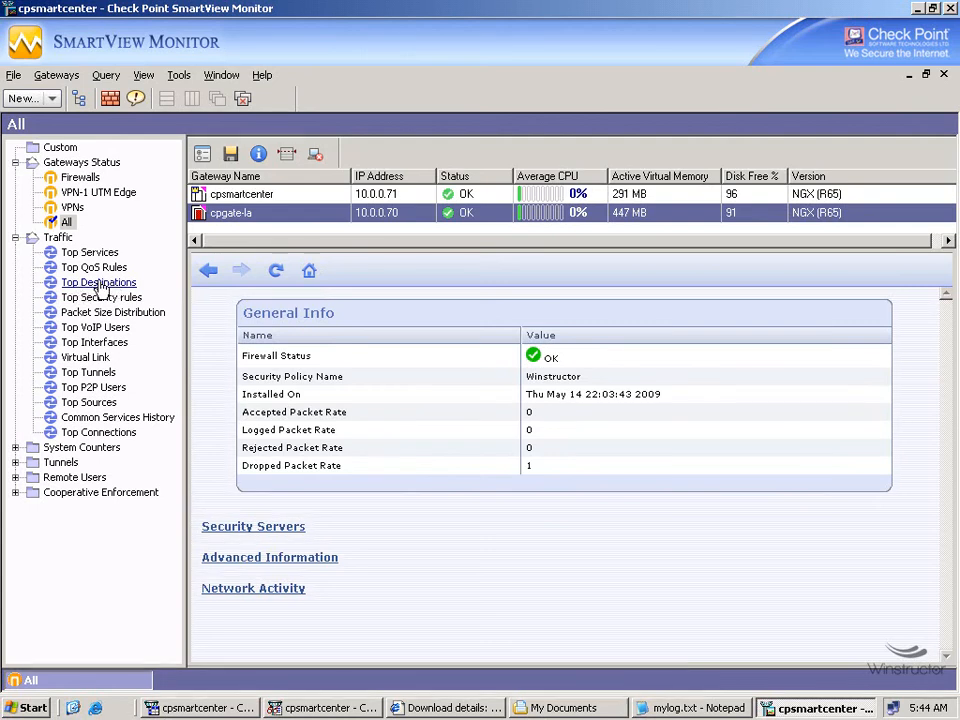
# Step: Run the Top Destinations traffic view on cpgate-la's external interface eth0 with the eitherbound direction, without limiting the list to external interfaces
pyautogui.click(100, 286)
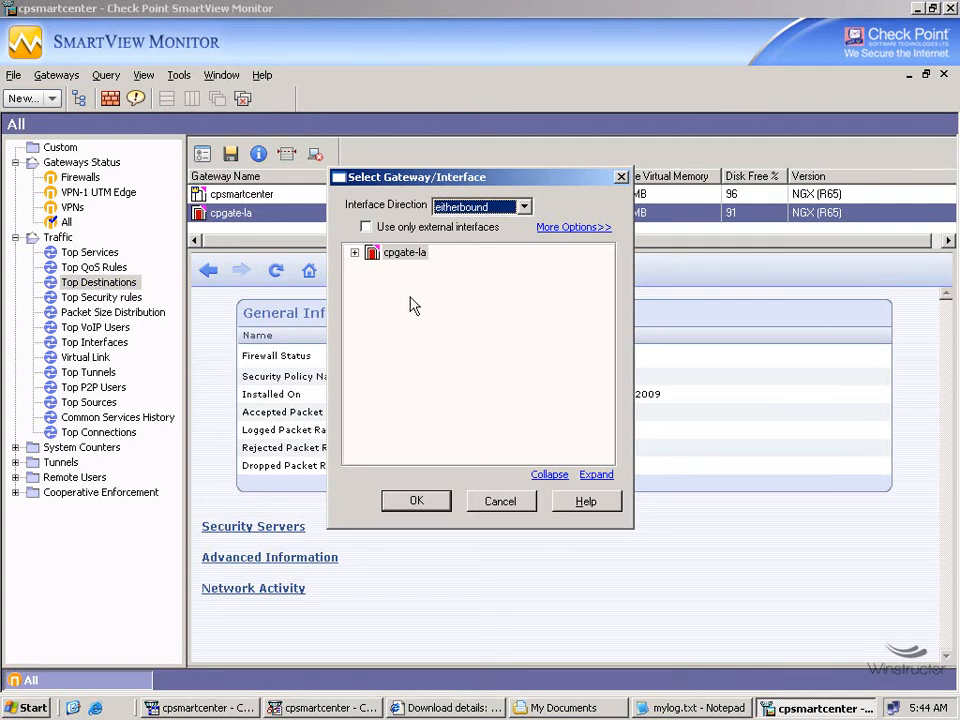
pyautogui.click(354, 253)
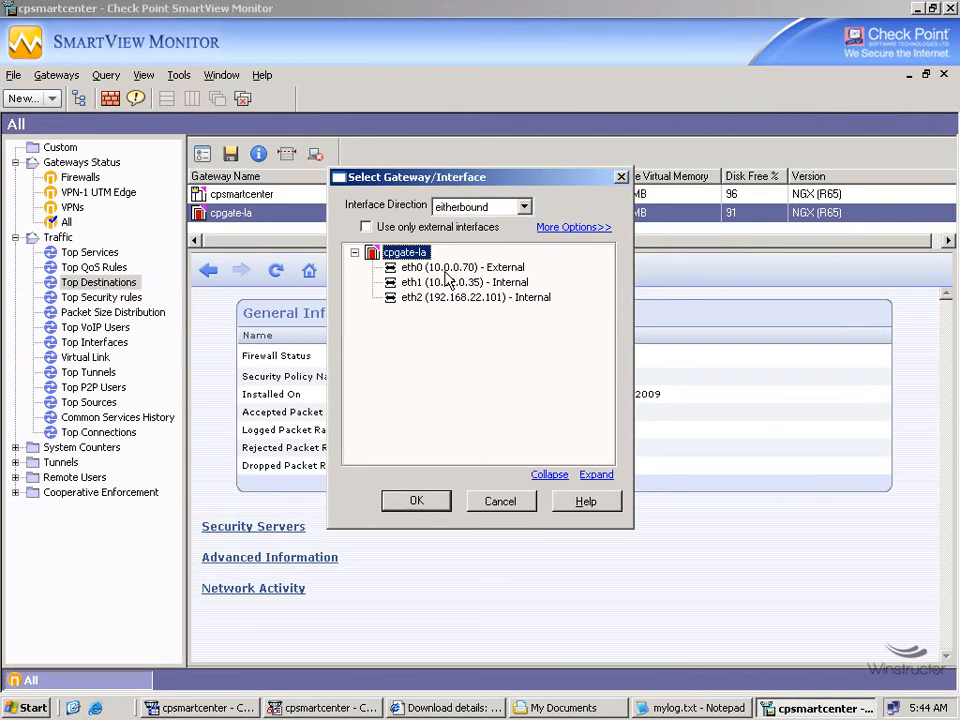
pyautogui.click(366, 227)
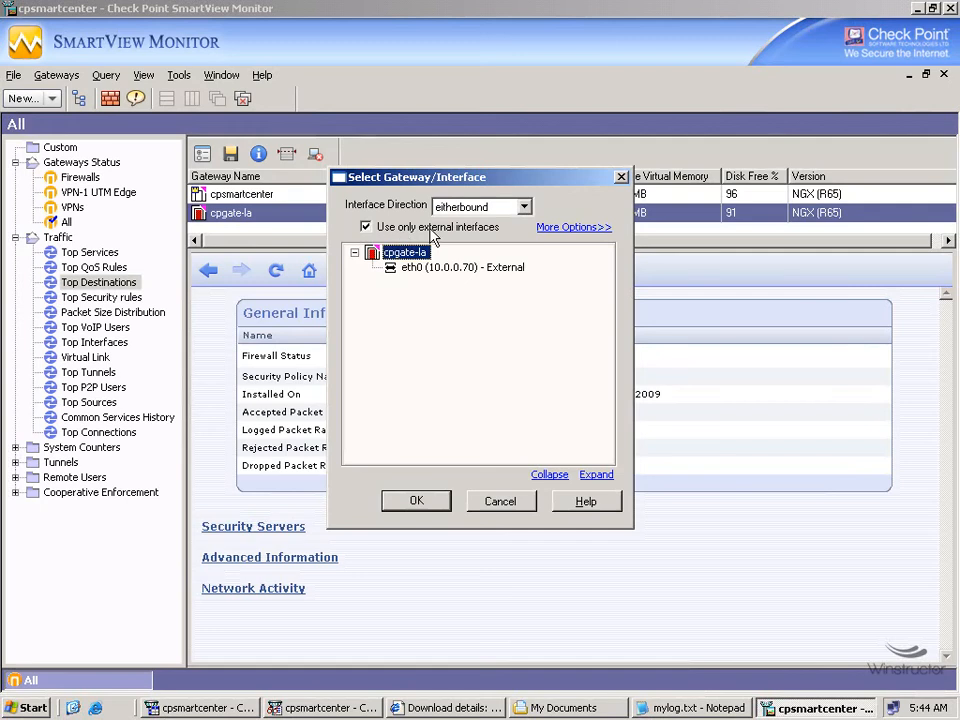
pyautogui.click(366, 227)
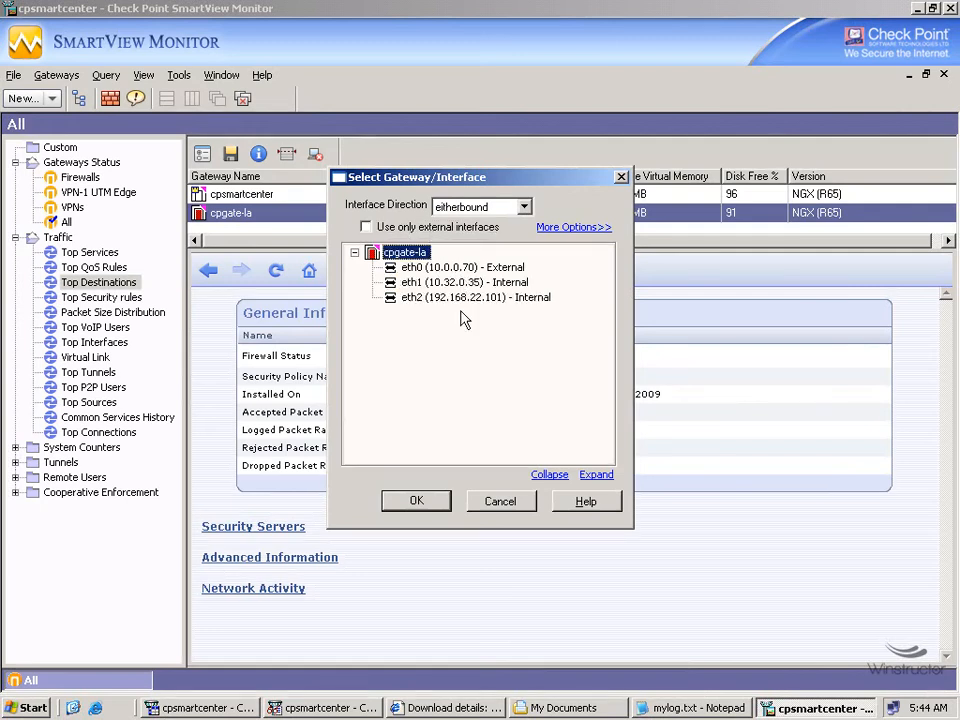
pyautogui.click(445, 268)
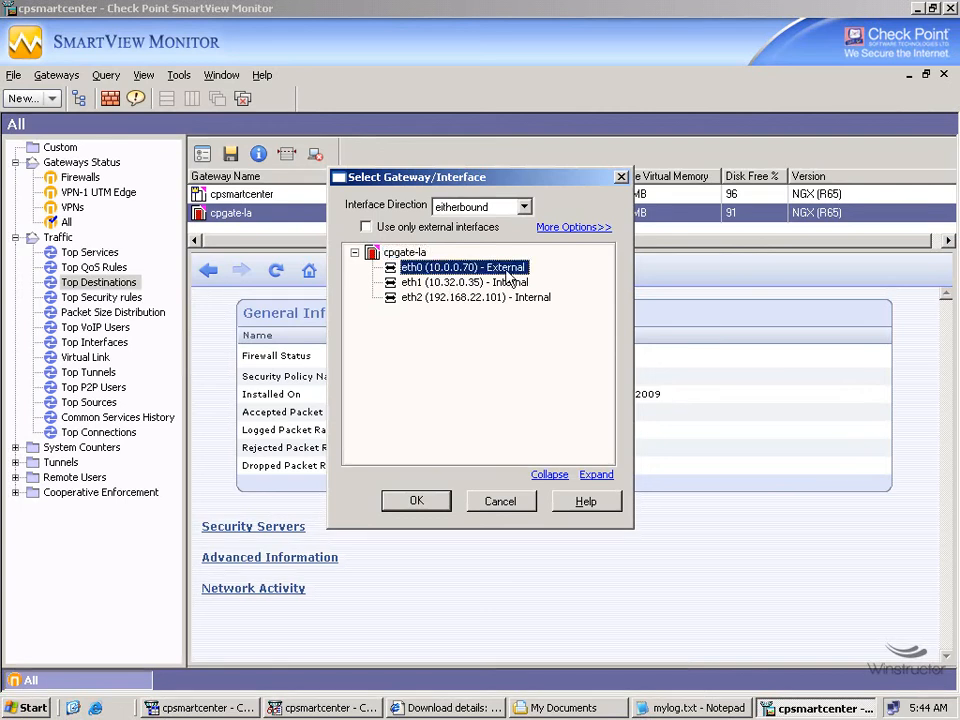
pyautogui.click(433, 507)
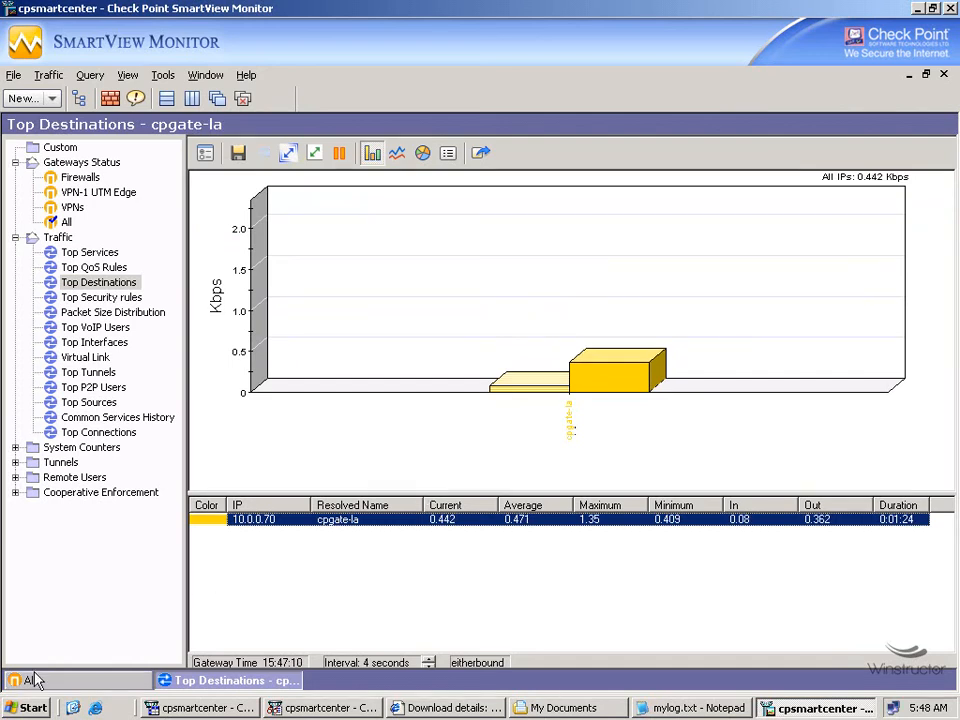
pyautogui.click(33, 708)
pyautogui.click(95, 343)
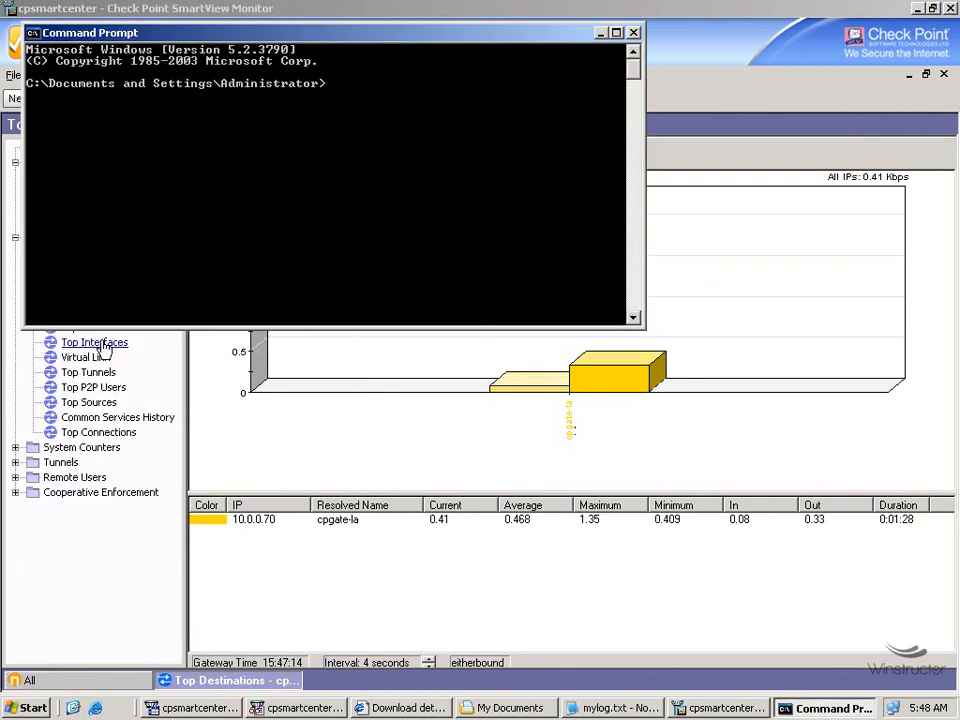
pyautogui.write('ping www.goog')
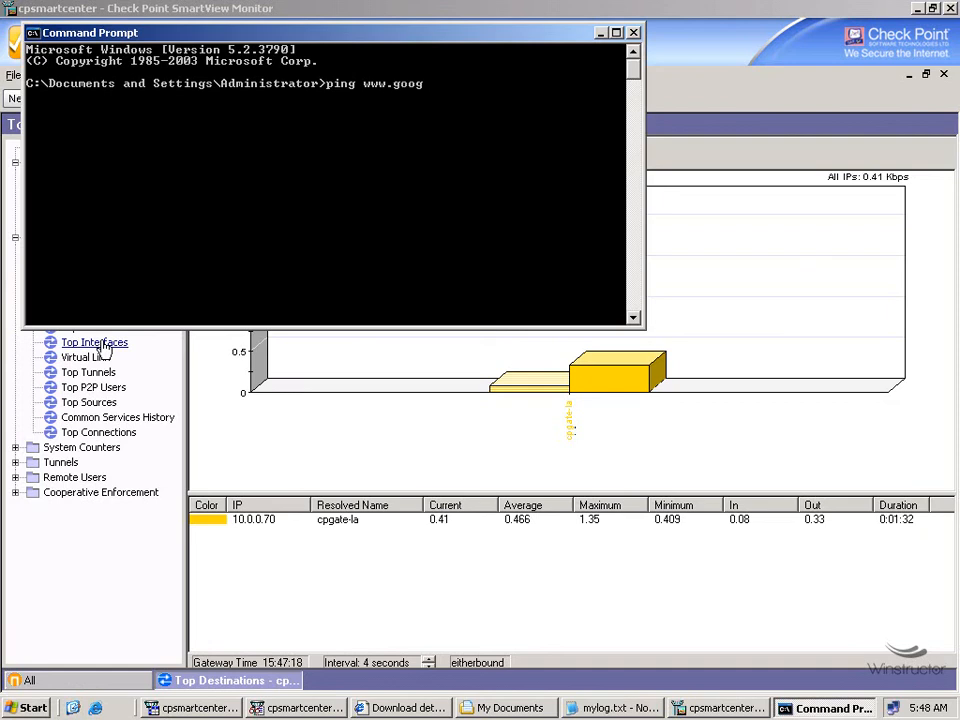
pyautogui.write('le.xom')
pyautogui.press('BackSpace')
pyautogui.press('BackSpace')
pyautogui.press('BackSpace')
pyautogui.write('com')
pyautogui.press('Return')
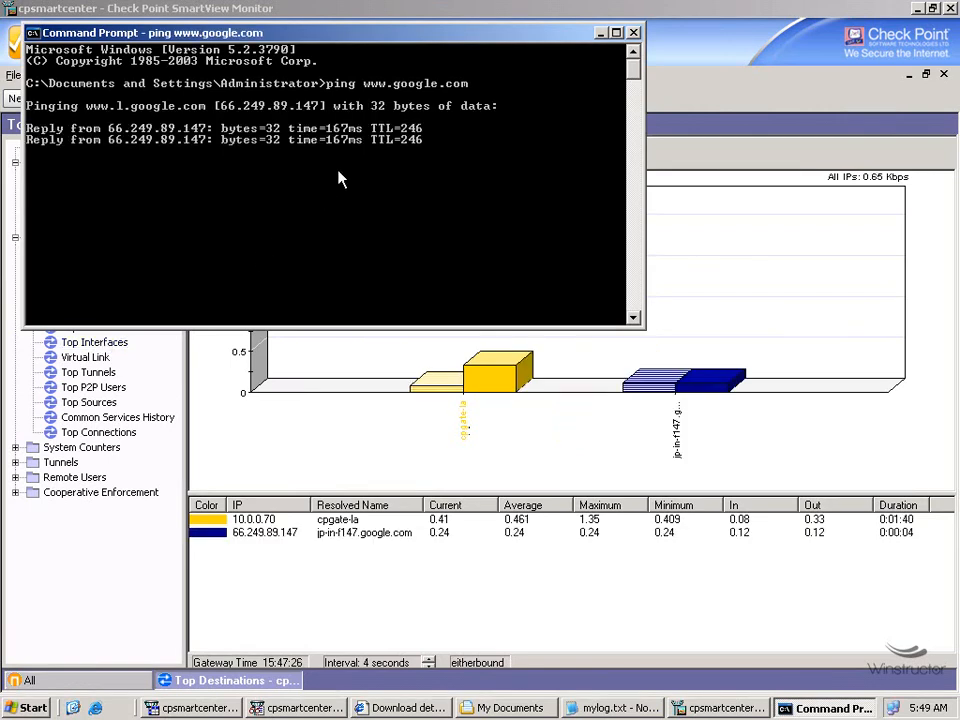
pyautogui.moveTo(418, 40); pyautogui.dragTo(368, 494)
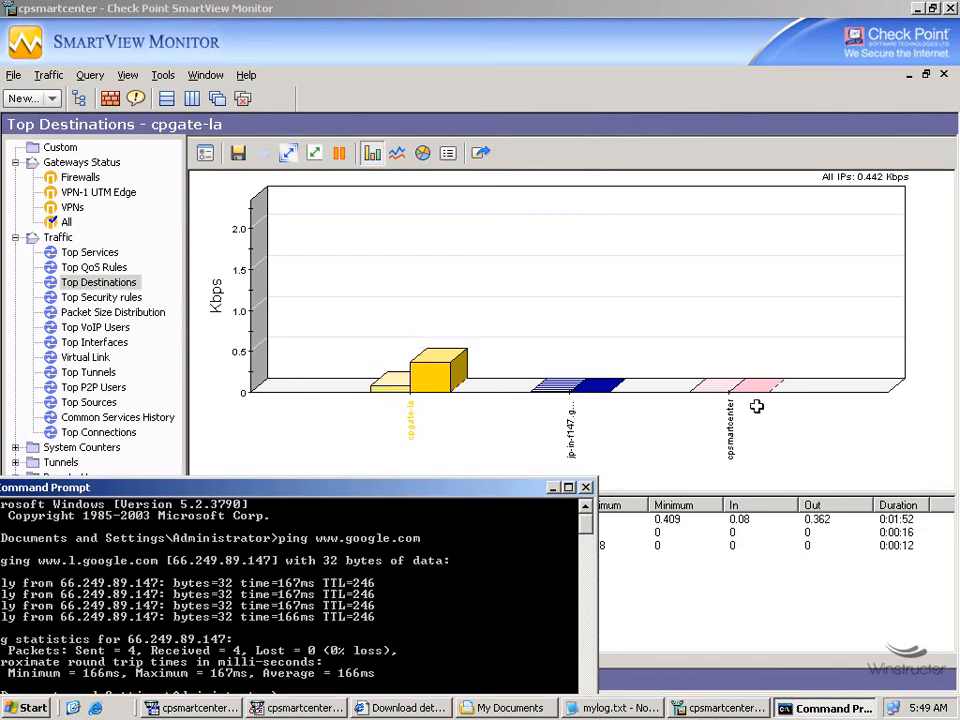
pyautogui.moveTo(422, 490); pyautogui.dragTo(495, 384)
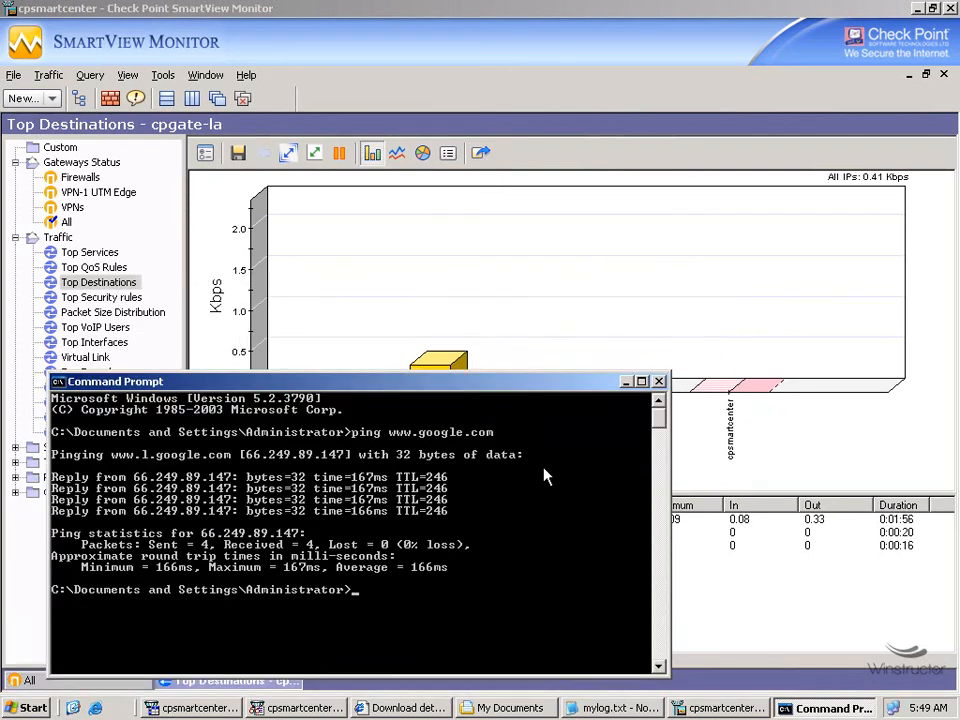
pyautogui.press('Up')
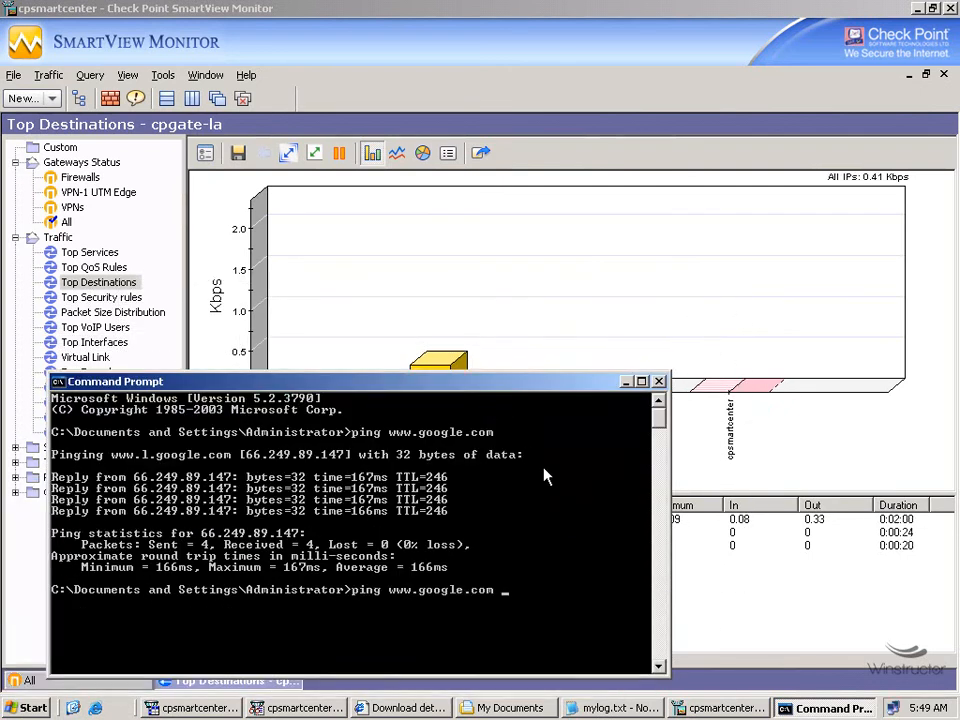
pyautogui.write('-')
pyautogui.write('t')
pyautogui.press('Return')
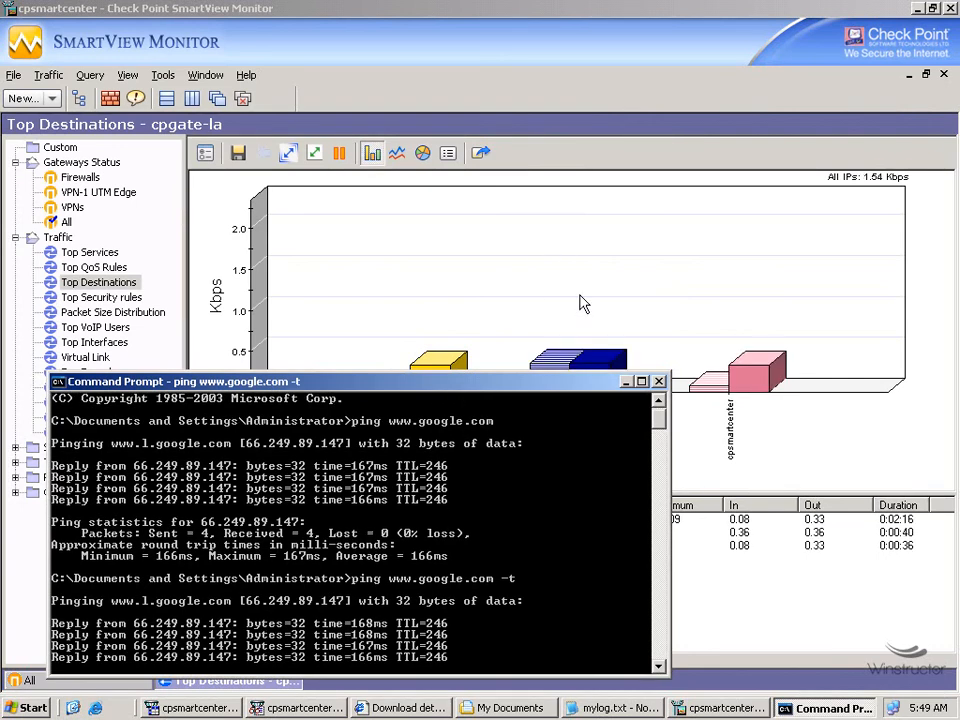
# Step: In SmartView Monitor, pause the Top Destinations chart and enforce a block on the Google destination 66.249.89.147 on cpgate-la for the next hour
pyautogui.click(638, 145)
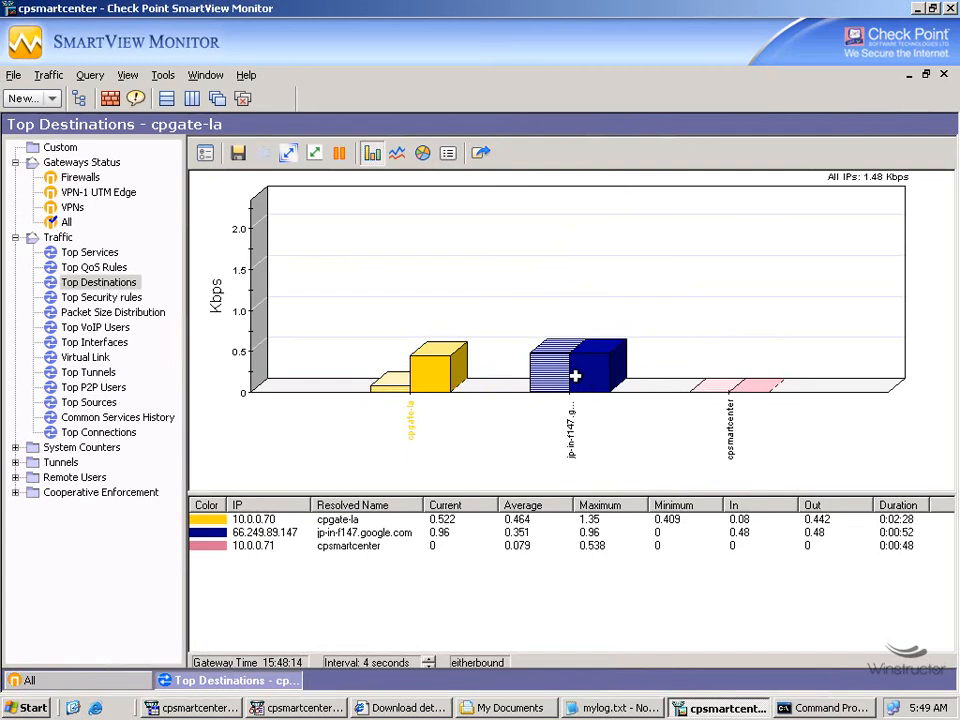
pyautogui.click(343, 160)
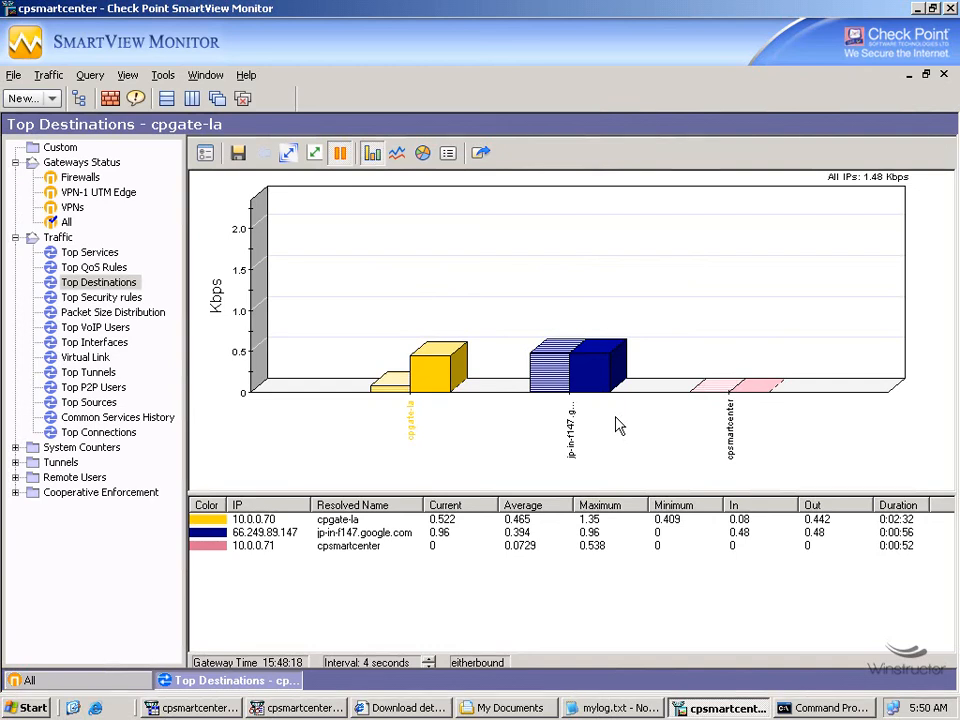
pyautogui.click(588, 372)
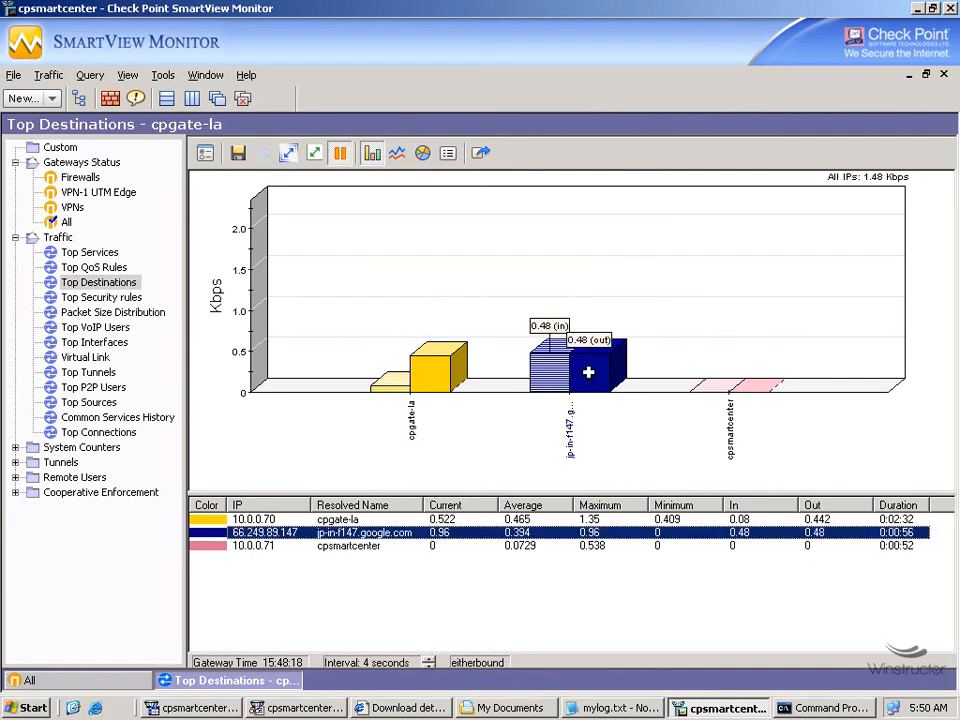
pyautogui.rightClick(590, 378)
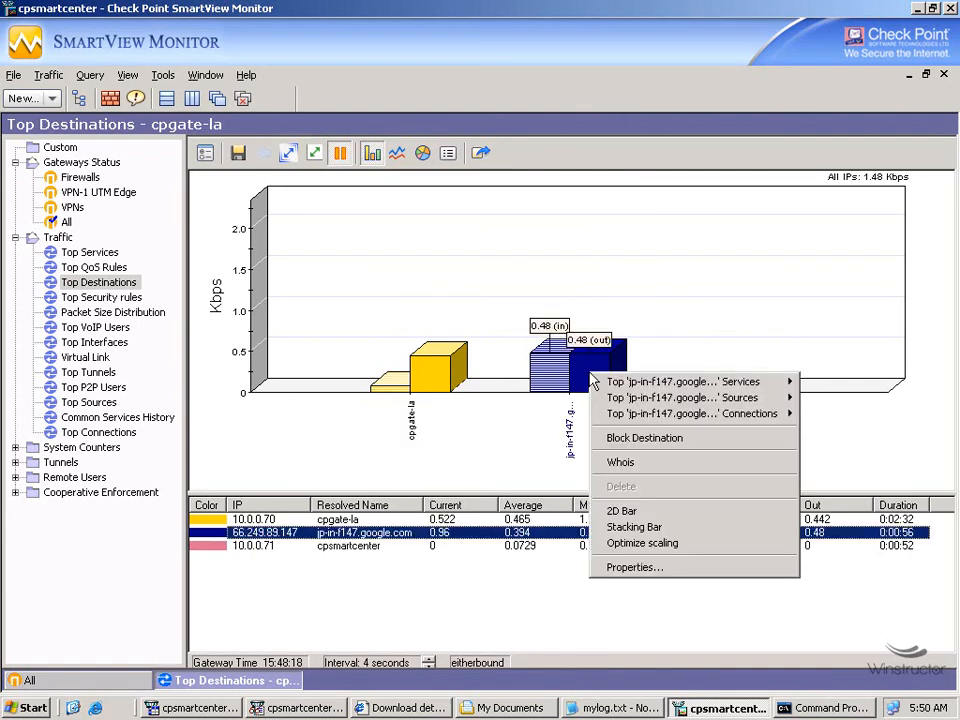
pyautogui.click(660, 438)
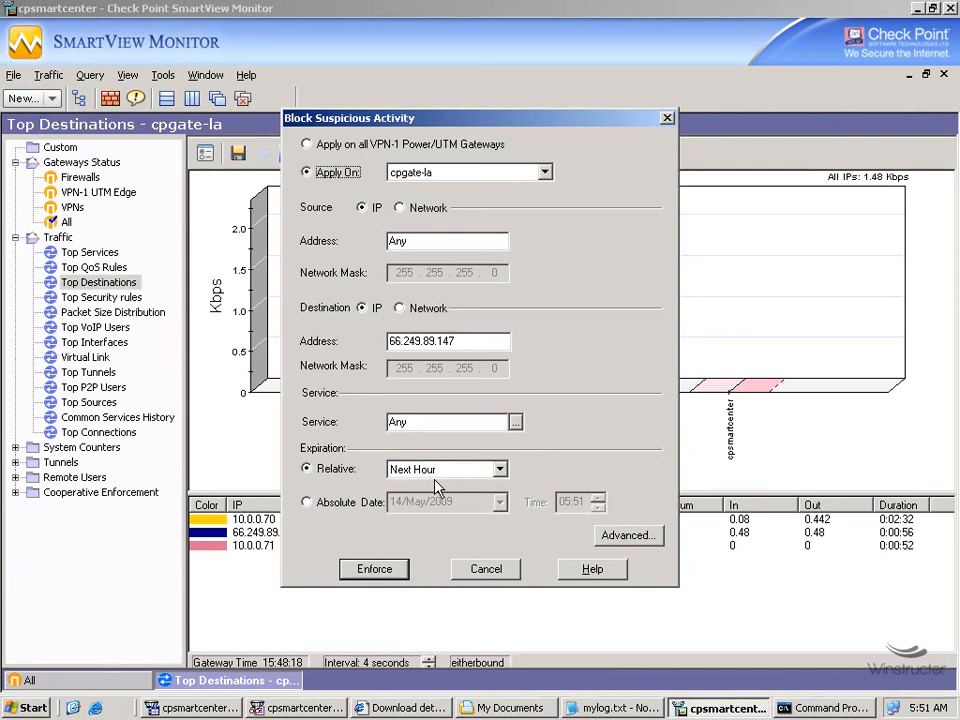
pyautogui.click(376, 570)
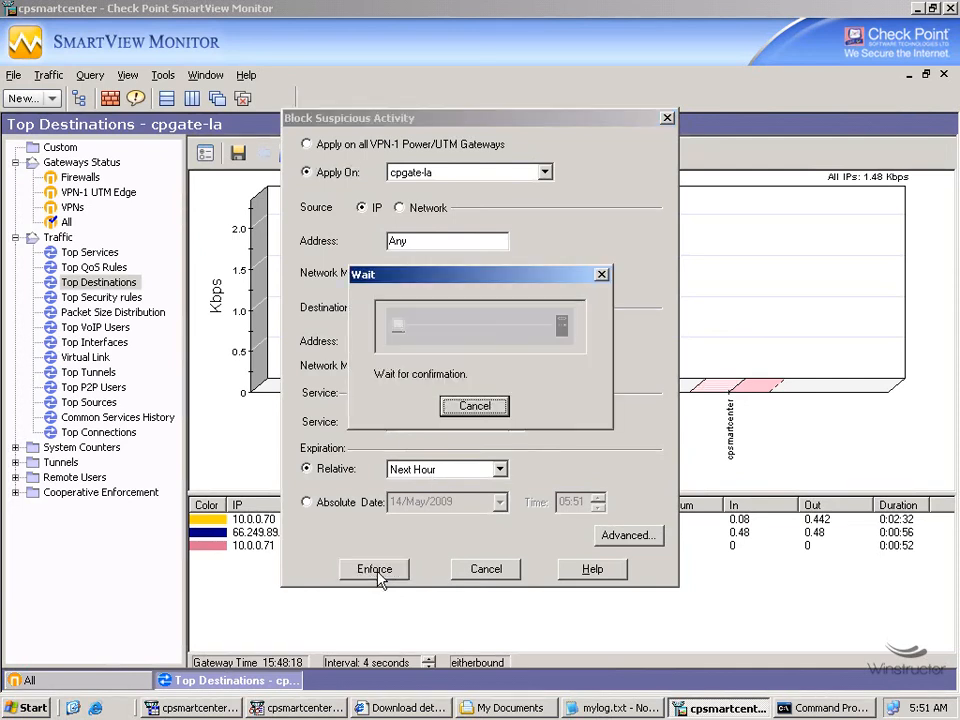
# Step: Check the continuous ping in the Command Prompt and list the enforced suspicious activity rules on all VPN-1 Power/UTM gateways in SmartView Monitor
pyautogui.click(808, 710)
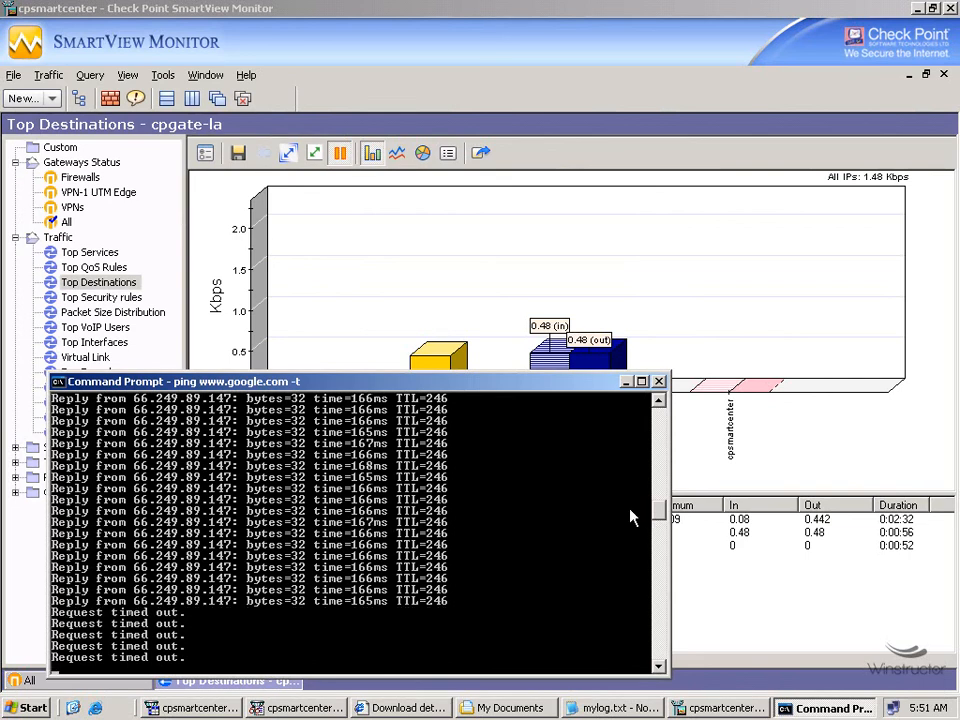
pyautogui.click(507, 89)
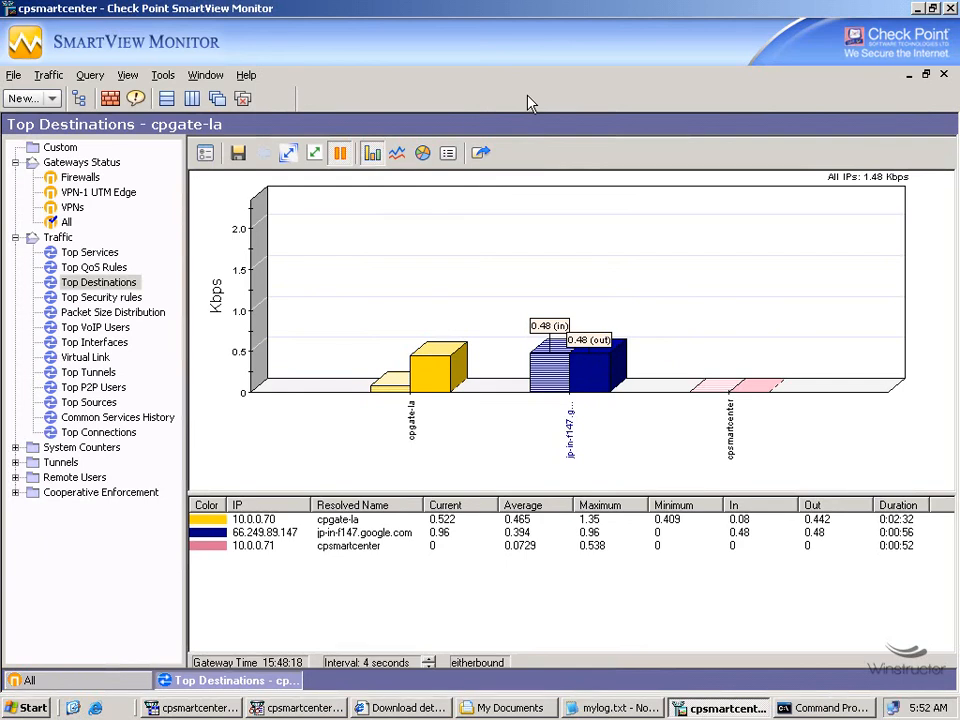
pyautogui.click(162, 76)
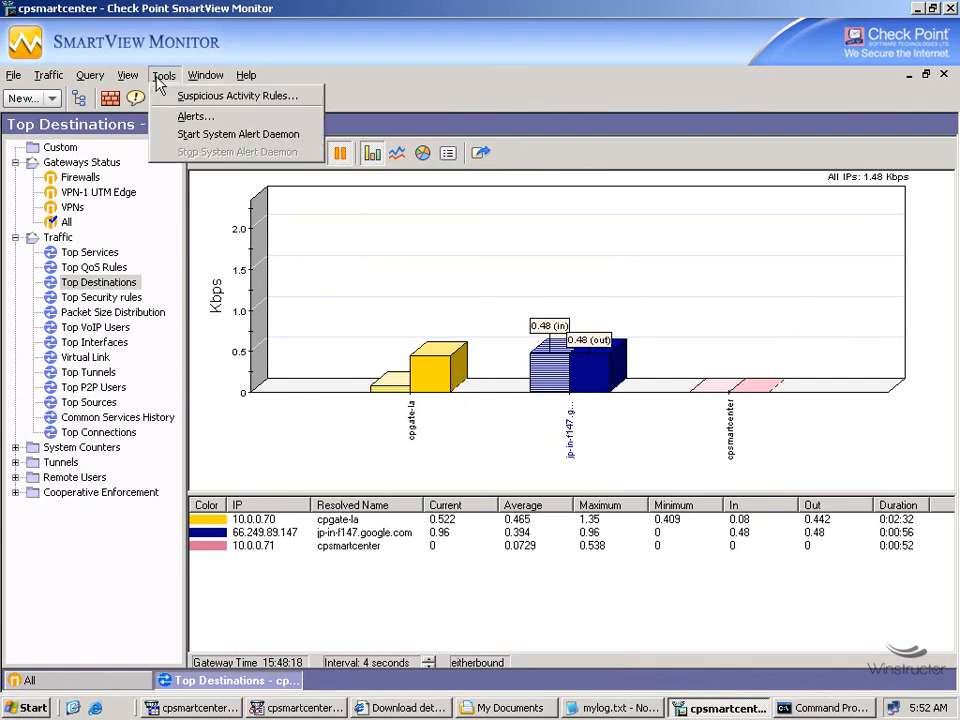
pyautogui.click(277, 100)
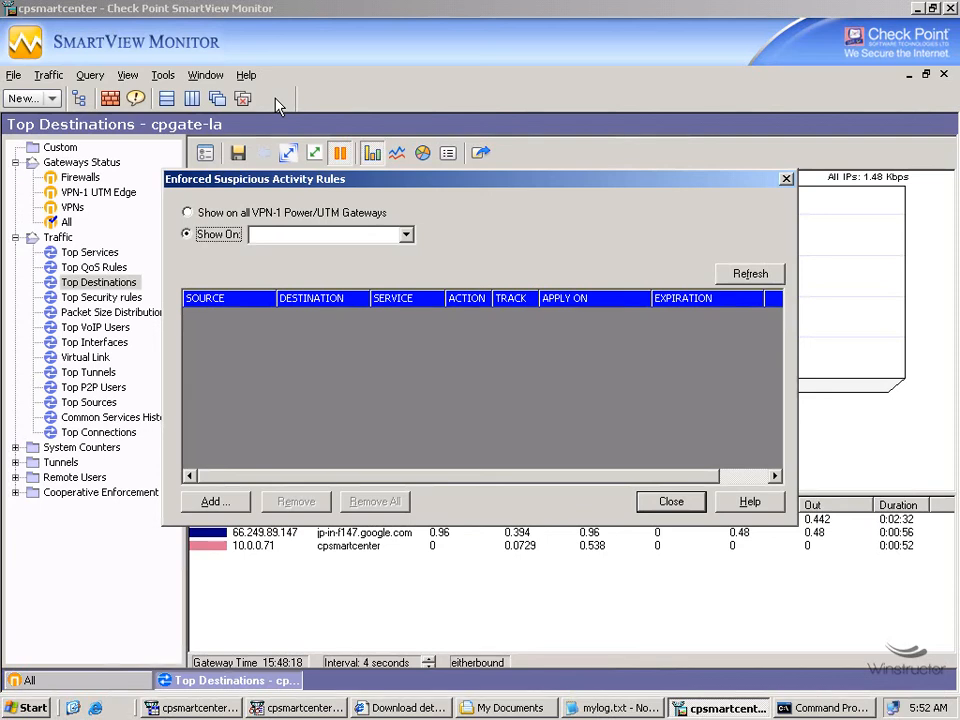
pyautogui.click(199, 214)
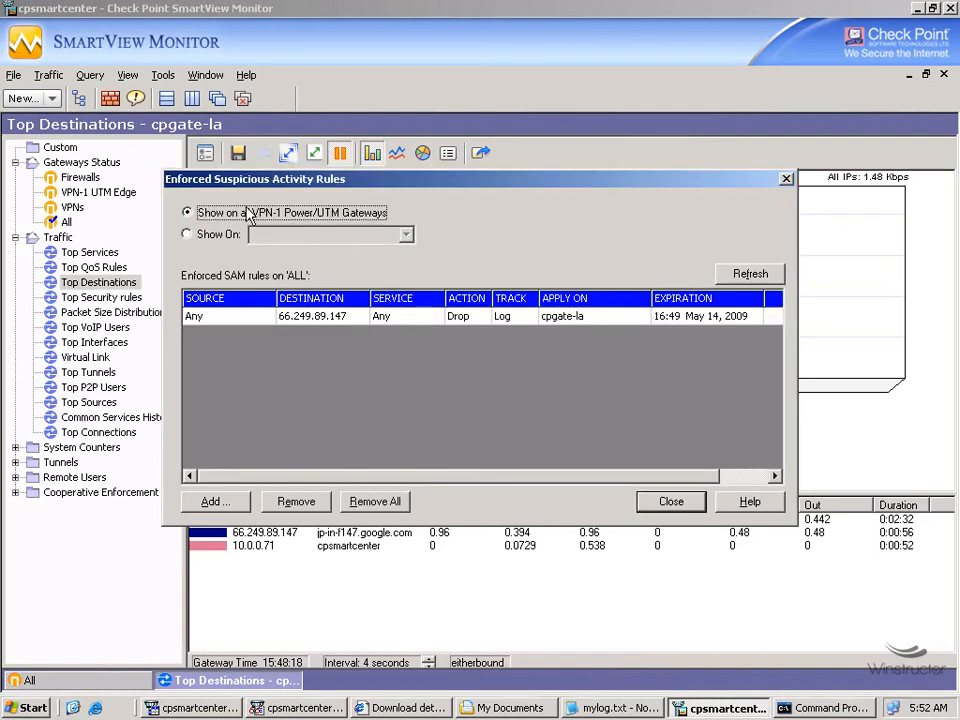
# Step: Limit the list of enforced suspicious activity rules to the cpgate-la gateway
pyautogui.click(218, 236)
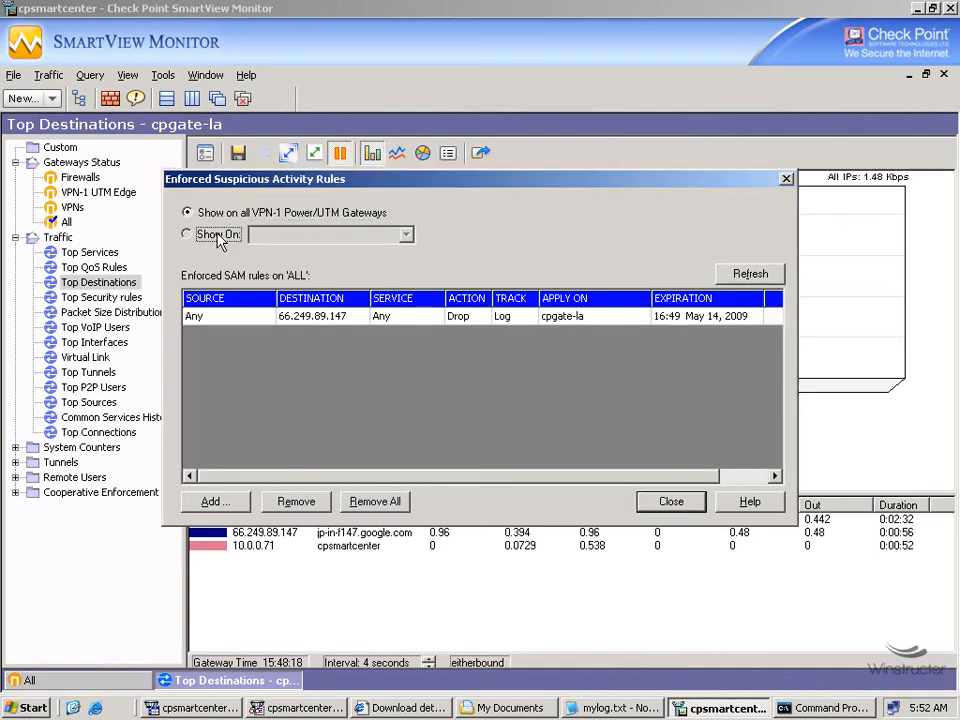
pyautogui.click(405, 235)
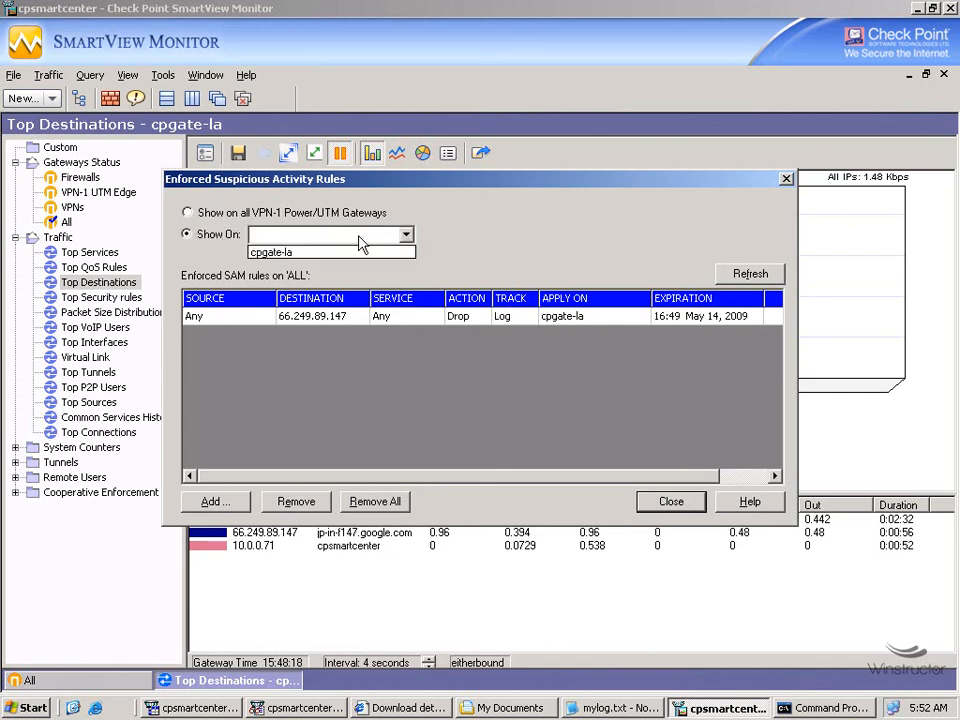
pyautogui.click(282, 255)
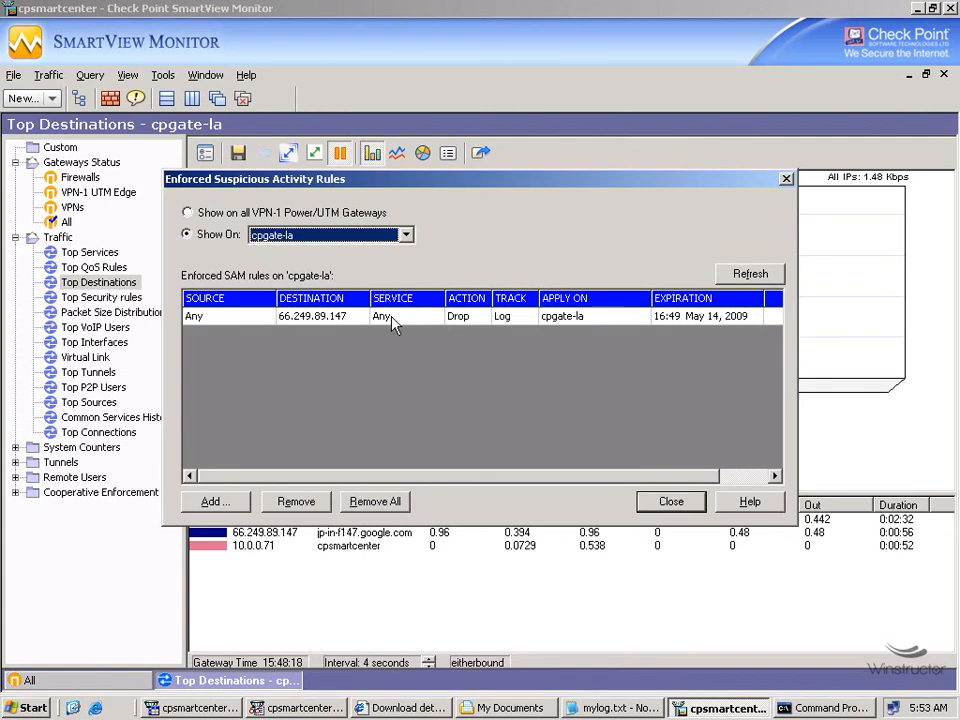
# Step: Remove all enforced suspicious activity rules on cpgate-la and check the continuous Google ping in the Command Prompt
pyautogui.click(323, 320)
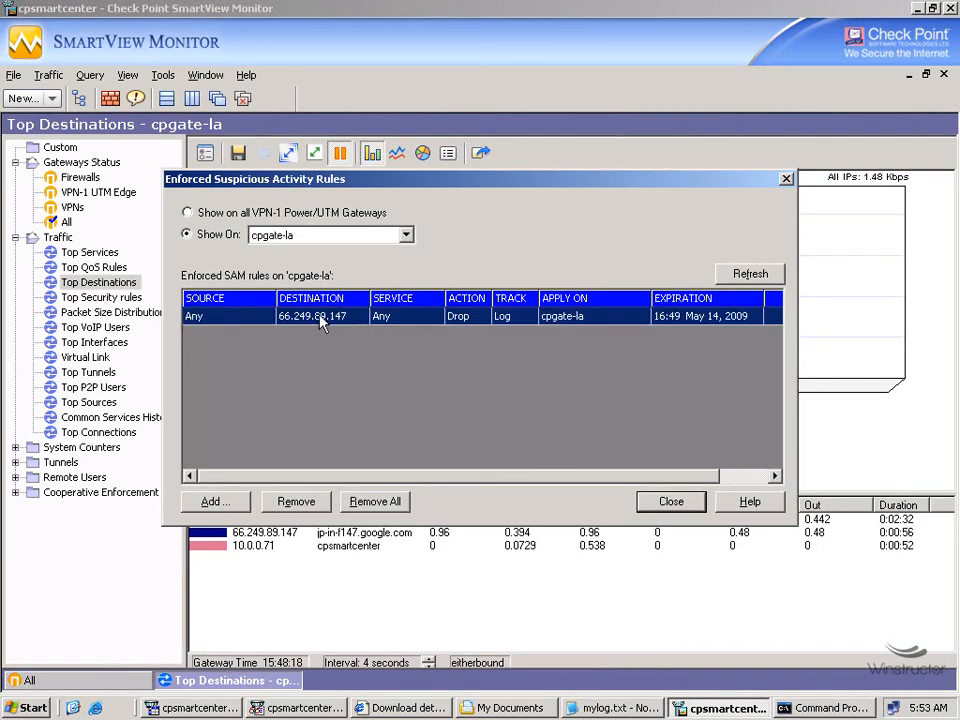
pyautogui.click(374, 505)
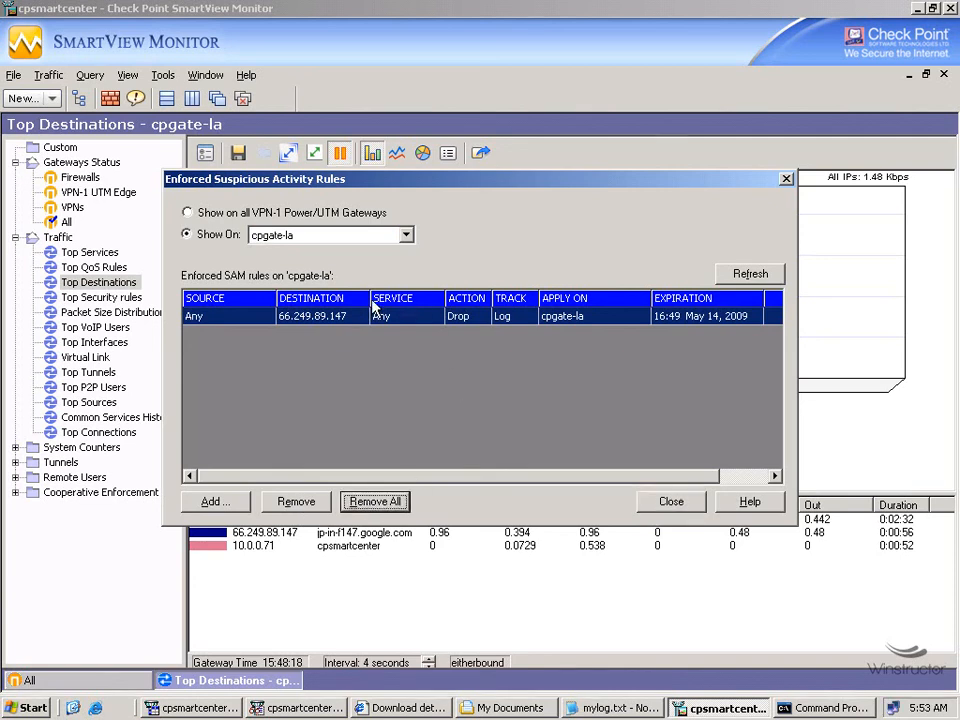
pyautogui.click(380, 500)
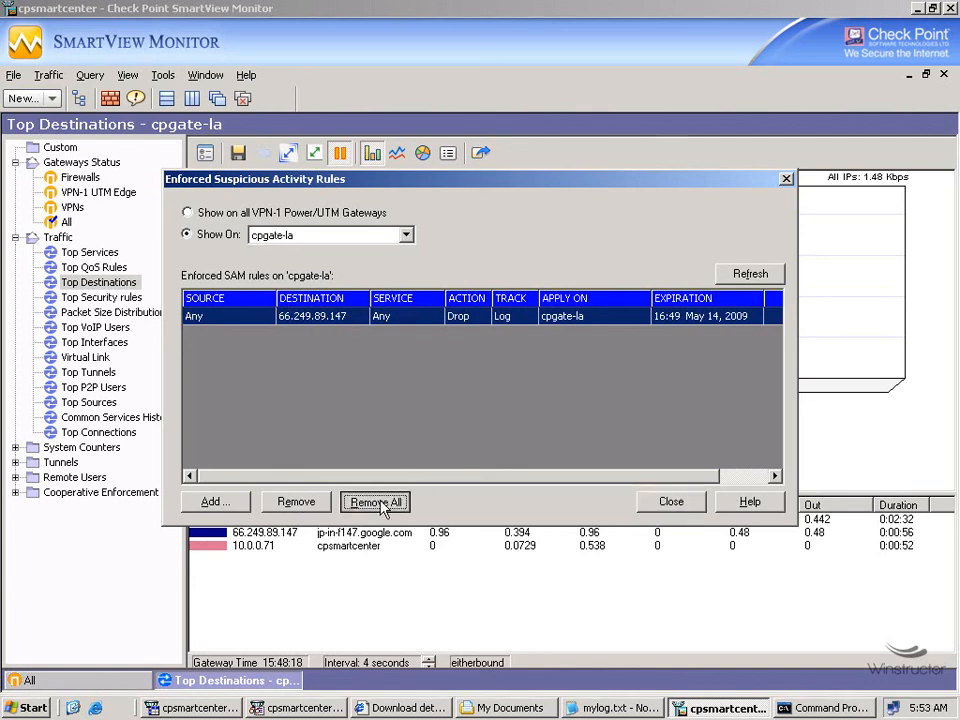
pyautogui.click(447, 384)
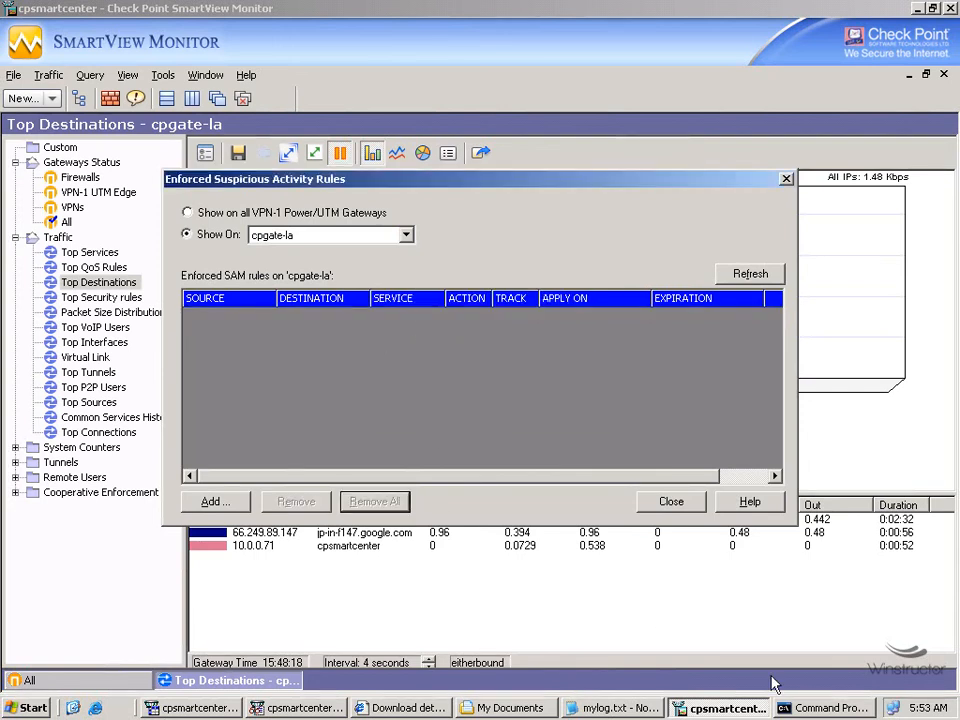
pyautogui.click(800, 707)
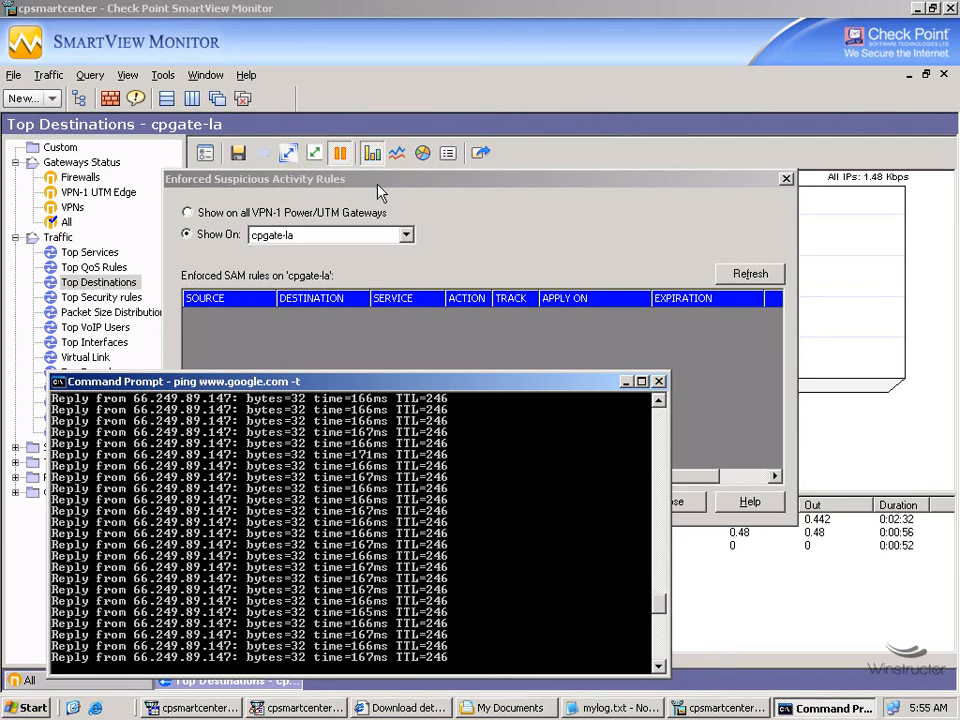
pyautogui.click(432, 192)
# Step: Start a new suspicious activity block rule on cpgate-la for any service with the relative expiration Next Hour
pyautogui.click(212, 501)
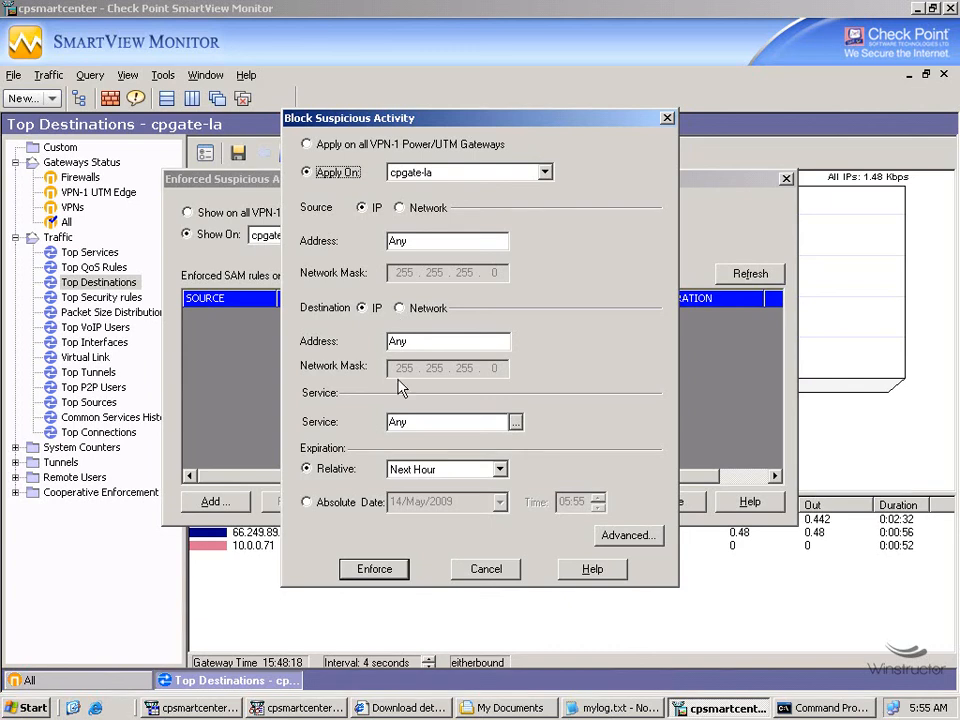
pyautogui.click(388, 421)
pyautogui.moveTo(441, 422); pyautogui.dragTo(371, 432)
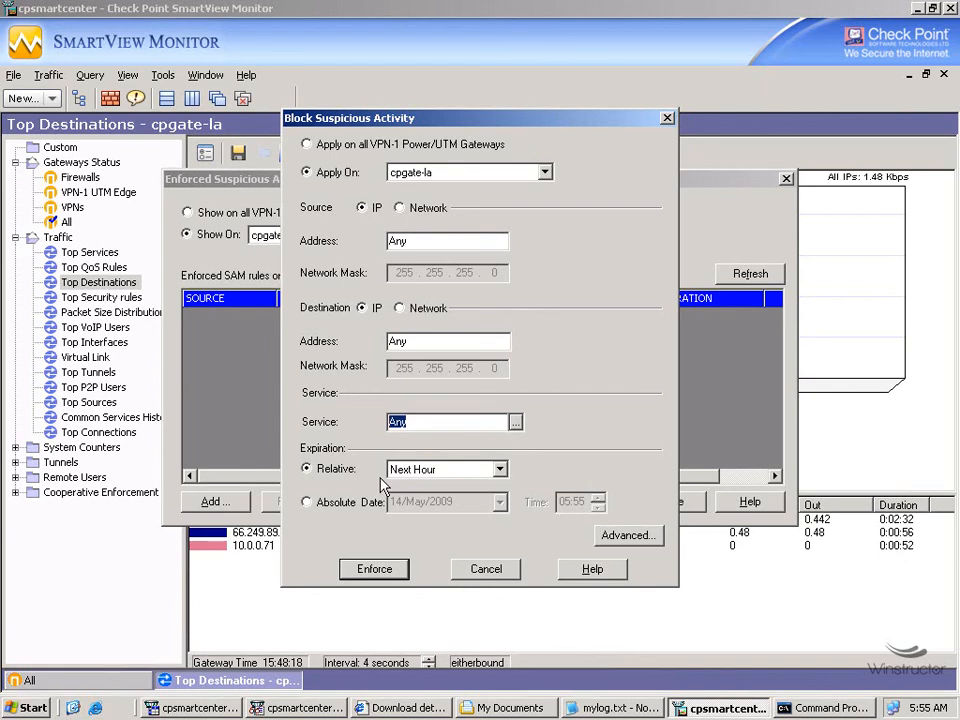
pyautogui.click(499, 470)
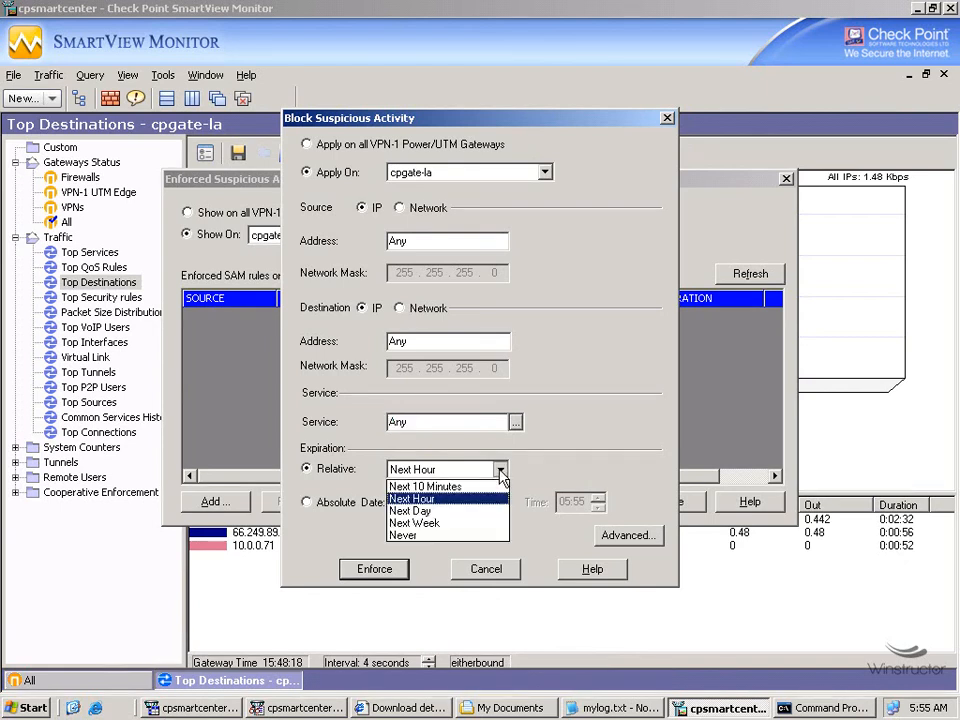
pyautogui.click(450, 498)
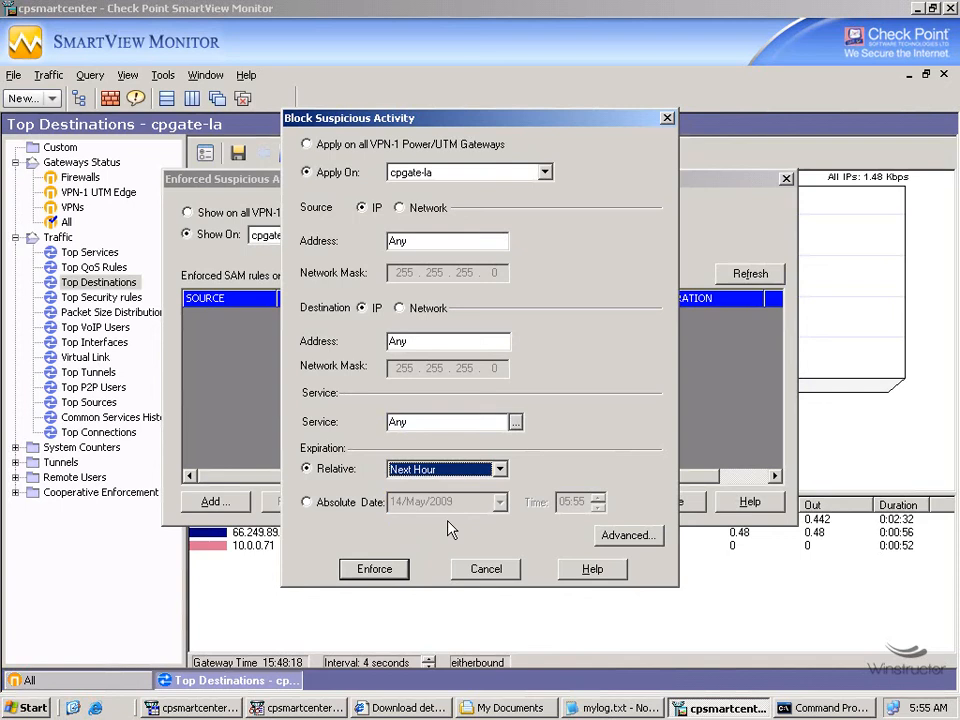
# Step: Examine the available actions in the block rule's advanced settings and cancel out of them
pyautogui.click(628, 537)
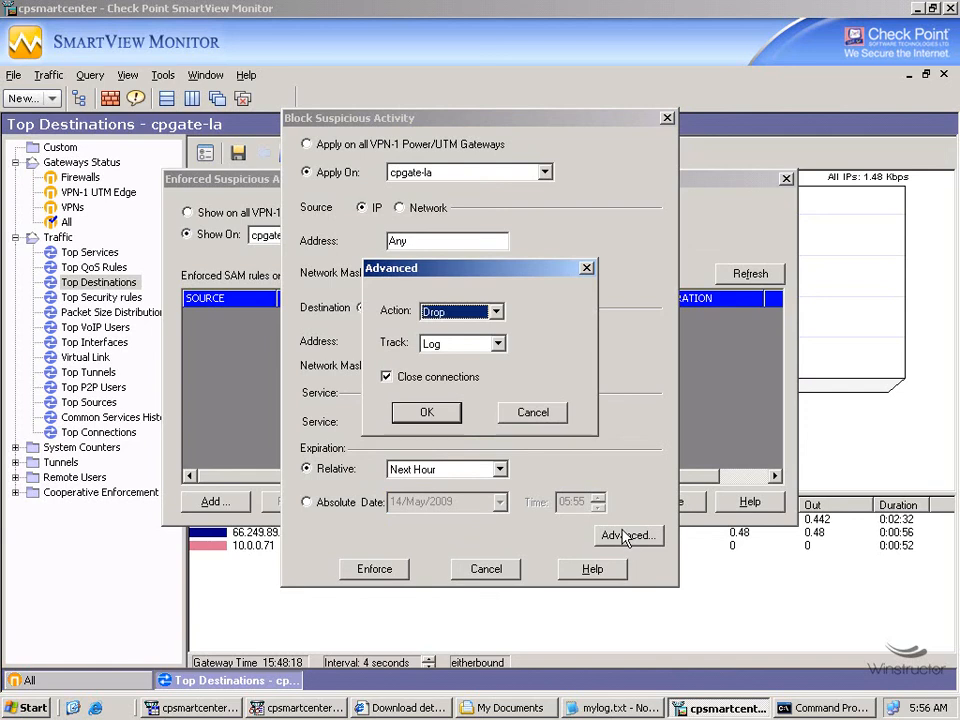
pyautogui.moveTo(487, 278); pyautogui.dragTo(691, 278)
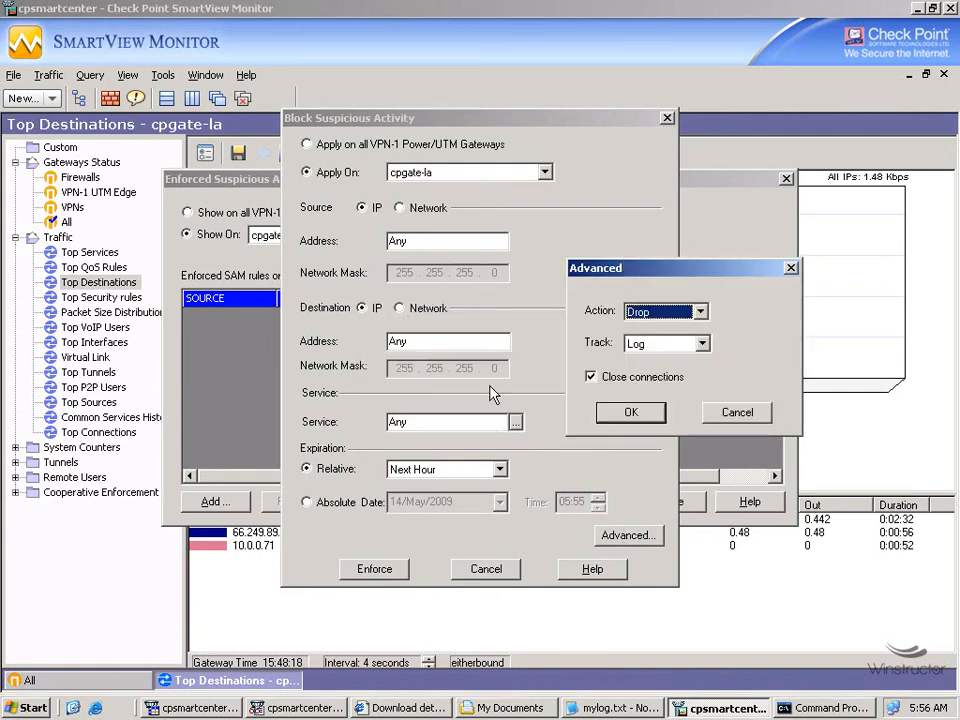
pyautogui.click(698, 313)
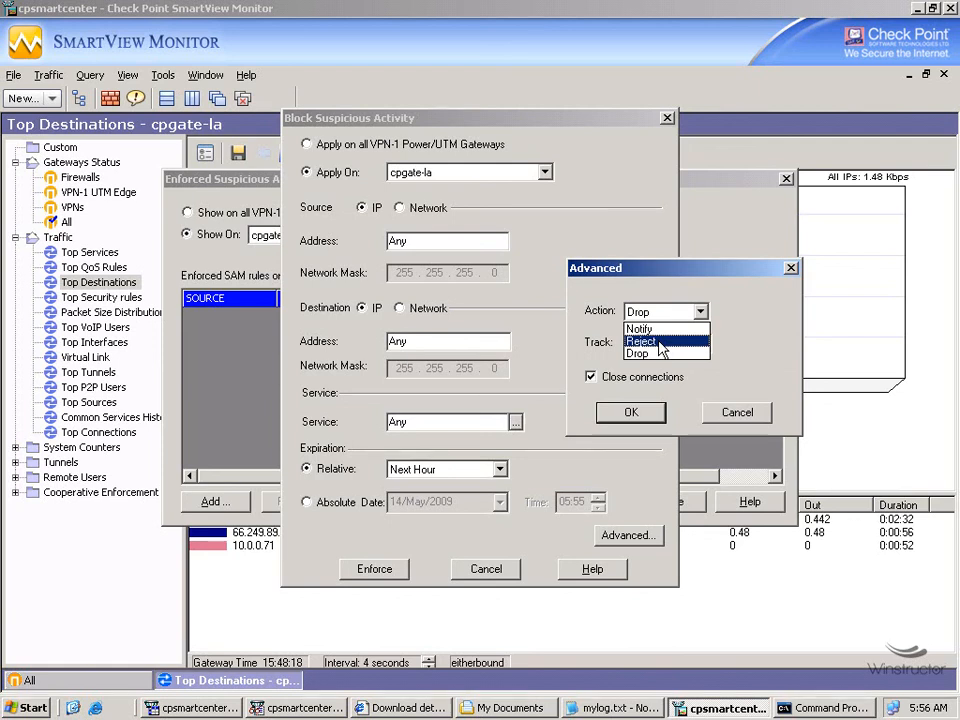
pyautogui.click(731, 413)
pyautogui.click(722, 420)
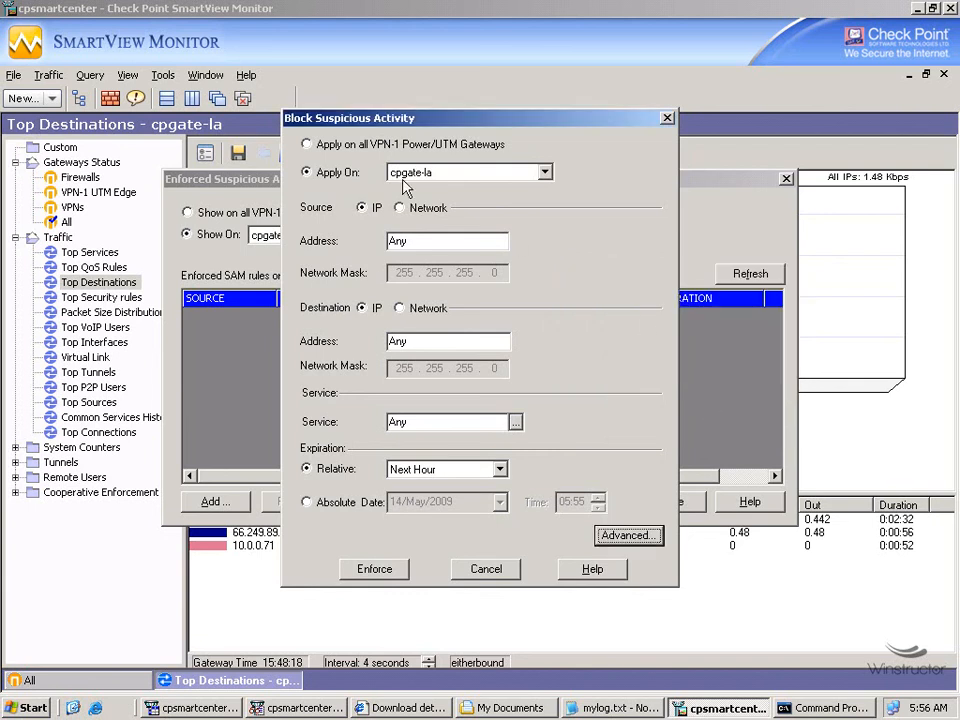